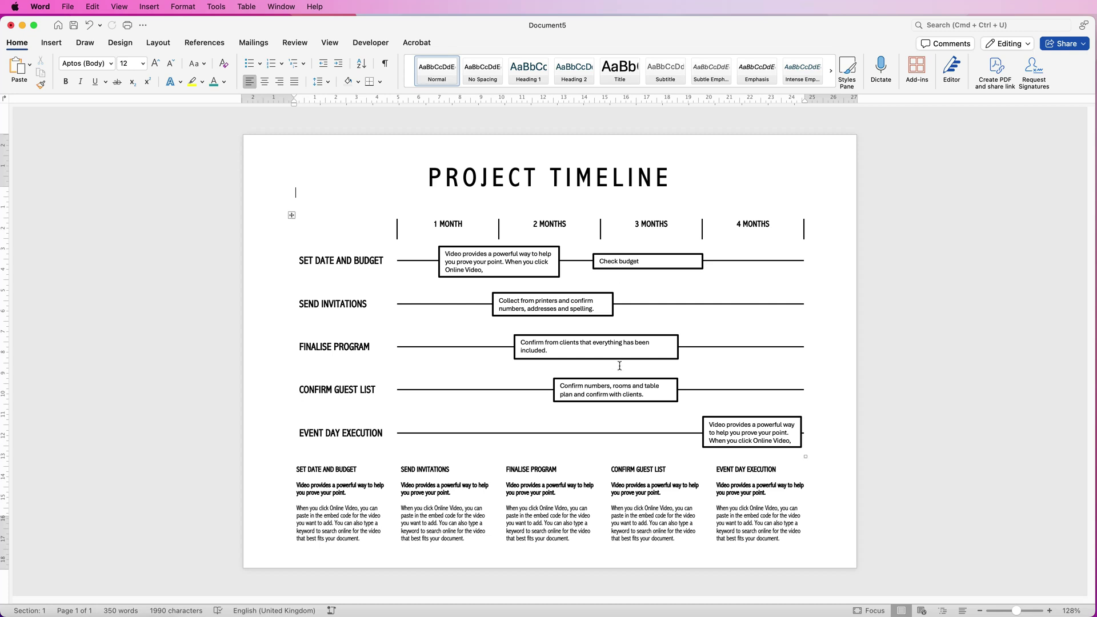
Step: Nudge the Confirm from clients note in the finished timeline, then start a new blank document
{"action": "mouse_move", "coordinate": [608, 352]}
{"action": "left_mouse_down"}
{"action": "mouse_move", "coordinate": [652, 354]}
{"action": "mouse_move", "coordinate": [625, 355]}
{"action": "left_mouse_up"}
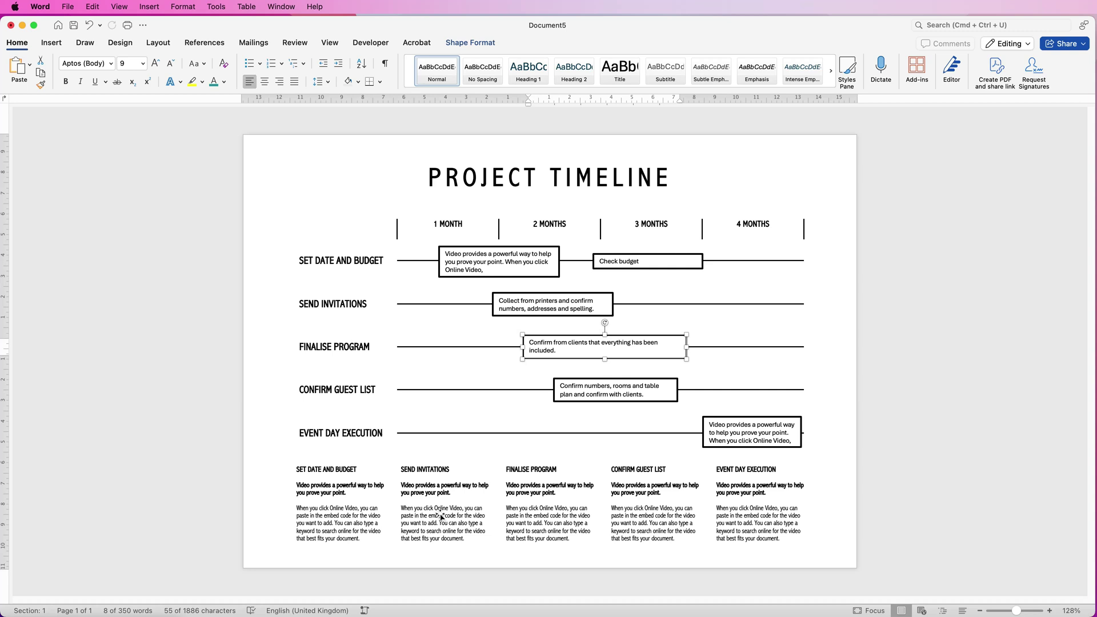
{"action": "key", "text": "super+n"}
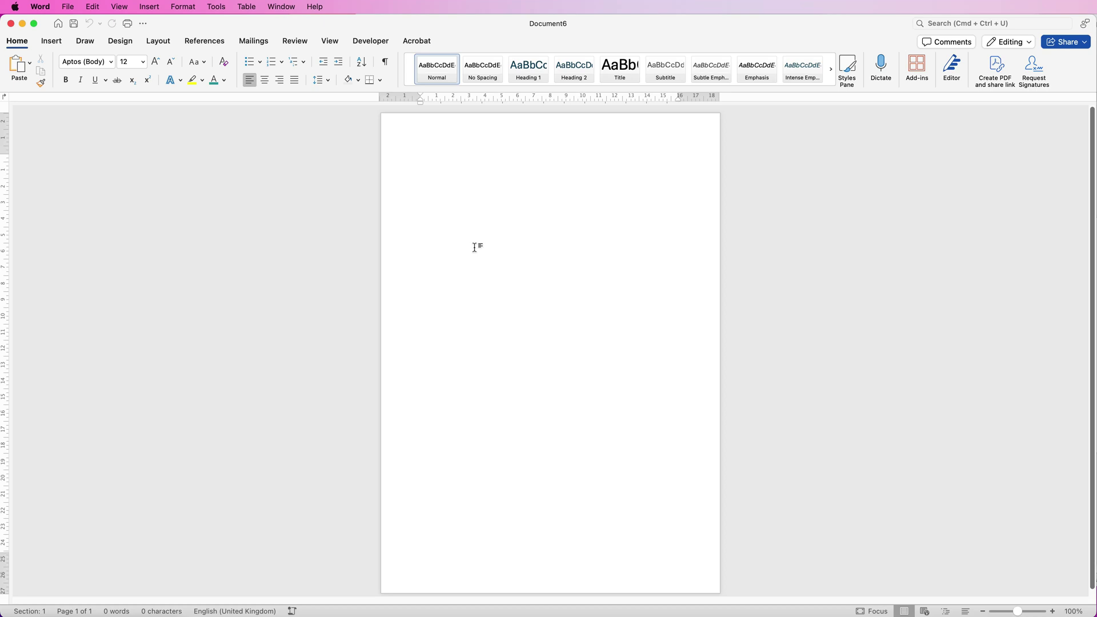
Step: Switch Document6's page orientation to Landscape
{"action": "left_click", "coordinate": [156, 45]}
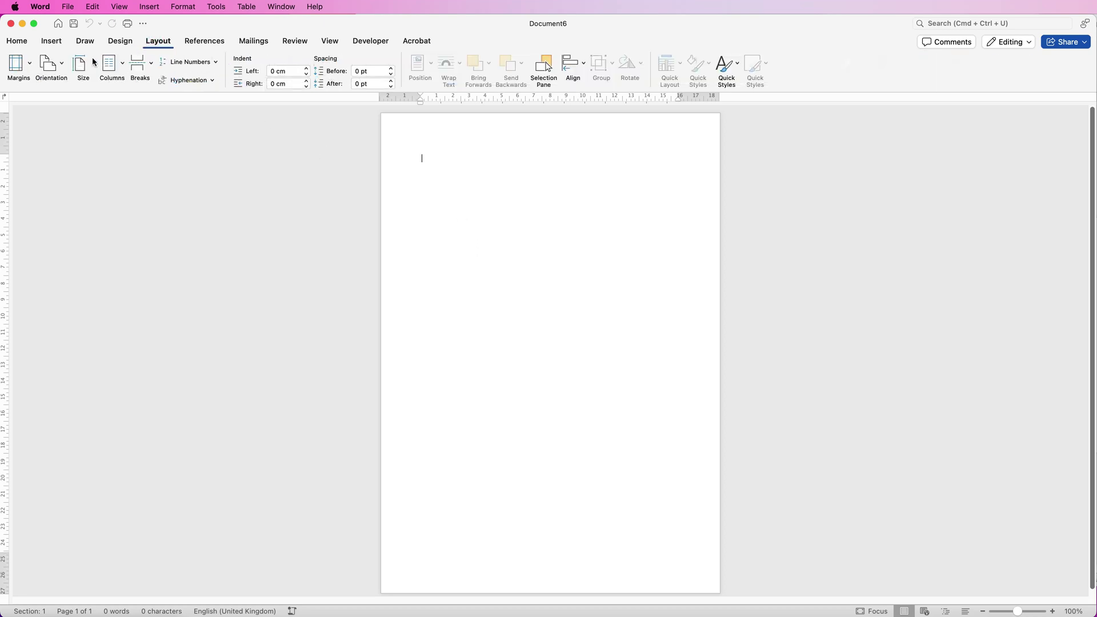
{"action": "left_click", "coordinate": [65, 68]}
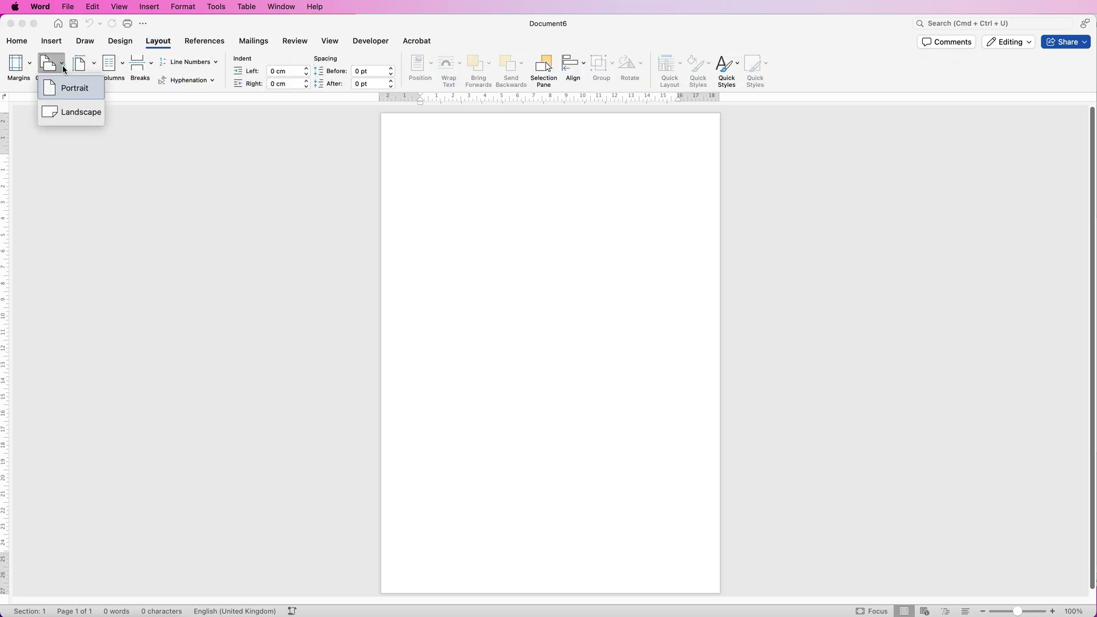
{"action": "left_click", "coordinate": [64, 112]}
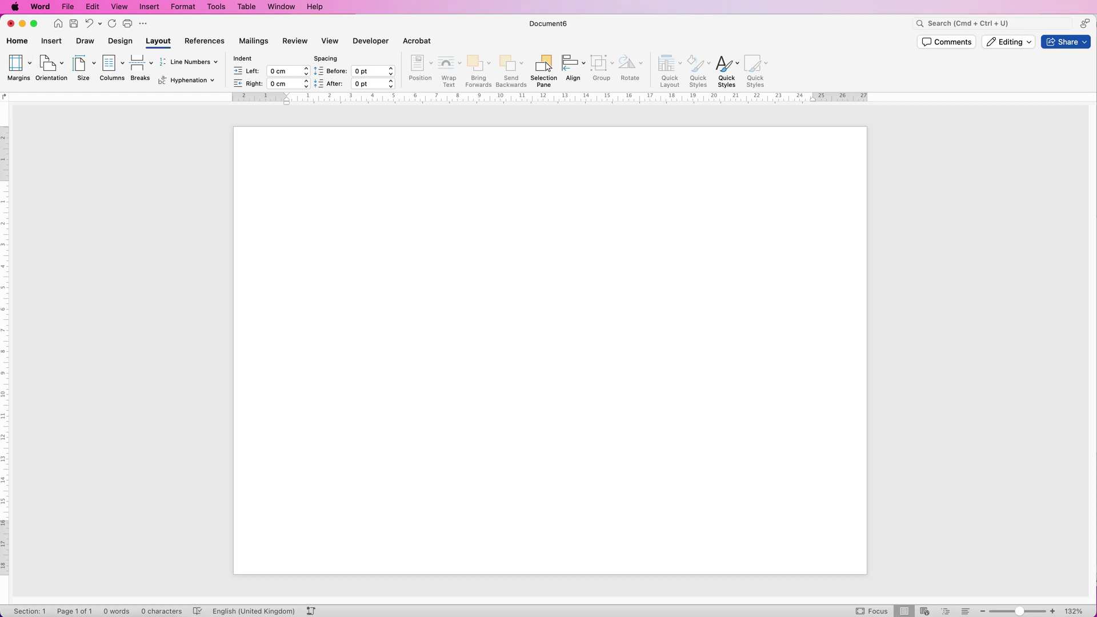
Step: Insert a 5-by-8 table and add two rows below it for 11 rows
{"action": "left_click", "coordinate": [51, 41]}
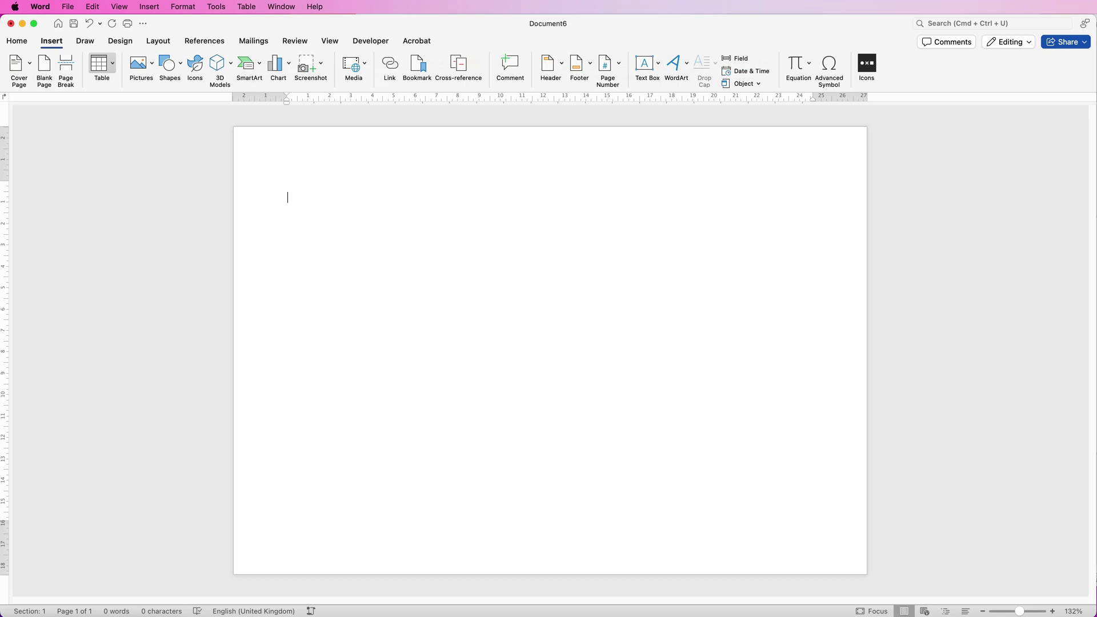
{"action": "left_click", "coordinate": [100, 64]}
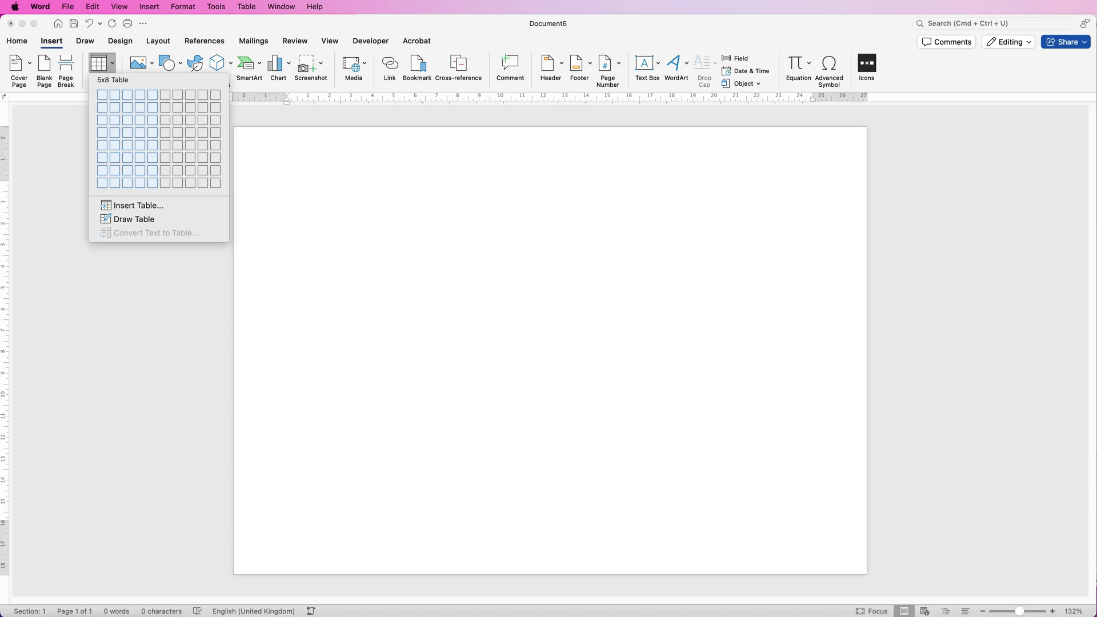
{"action": "left_click", "coordinate": [152, 183]}
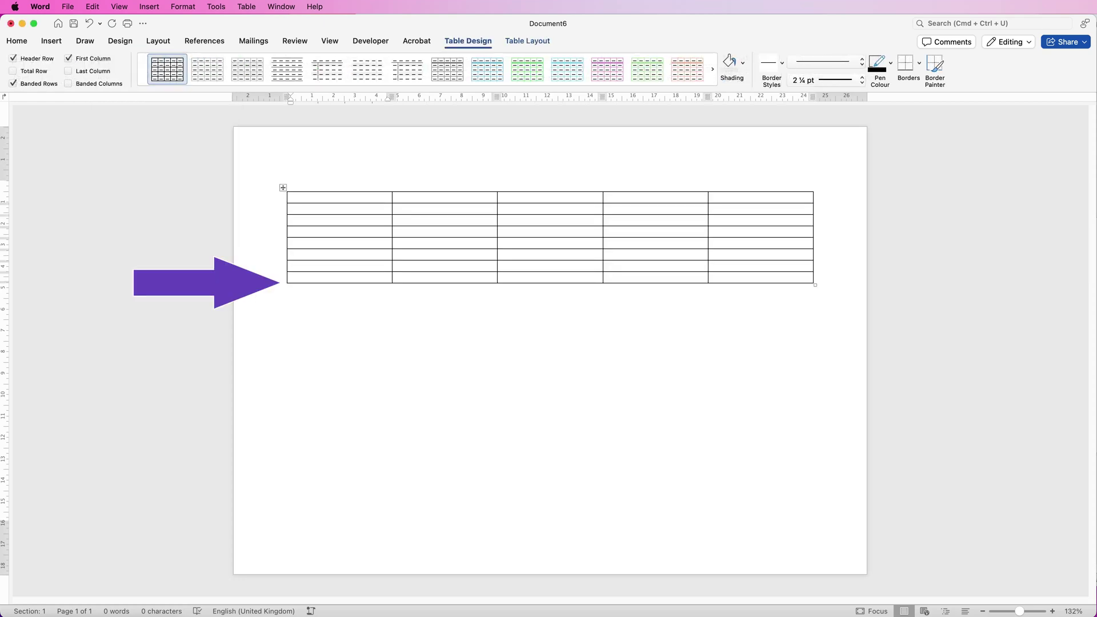
{"action": "left_click", "coordinate": [528, 40]}
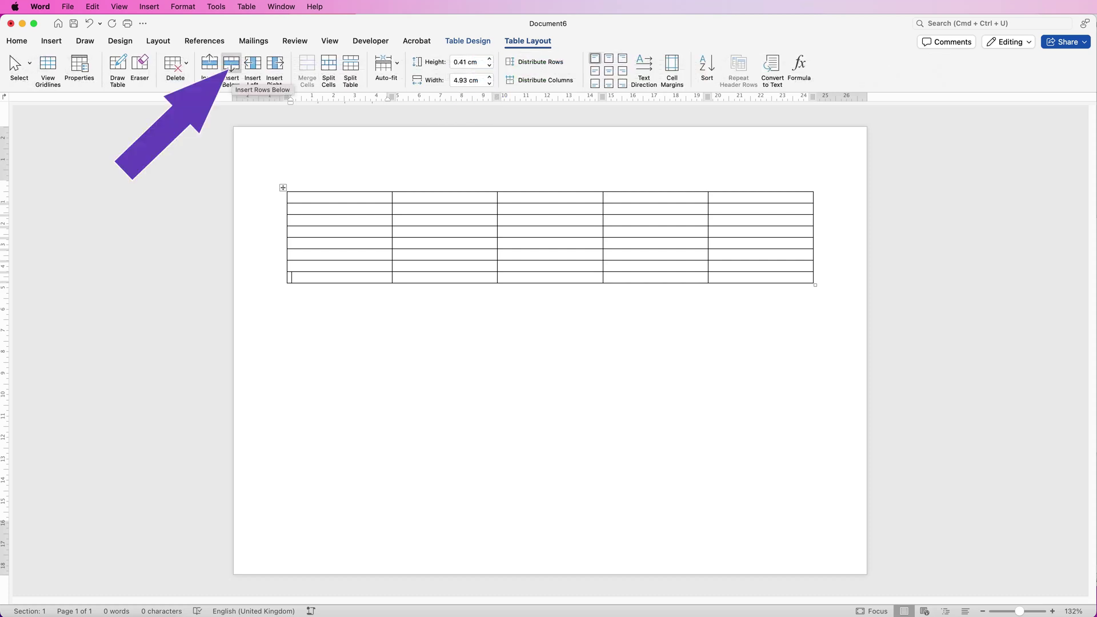
{"action": "left_click", "coordinate": [230, 64]}
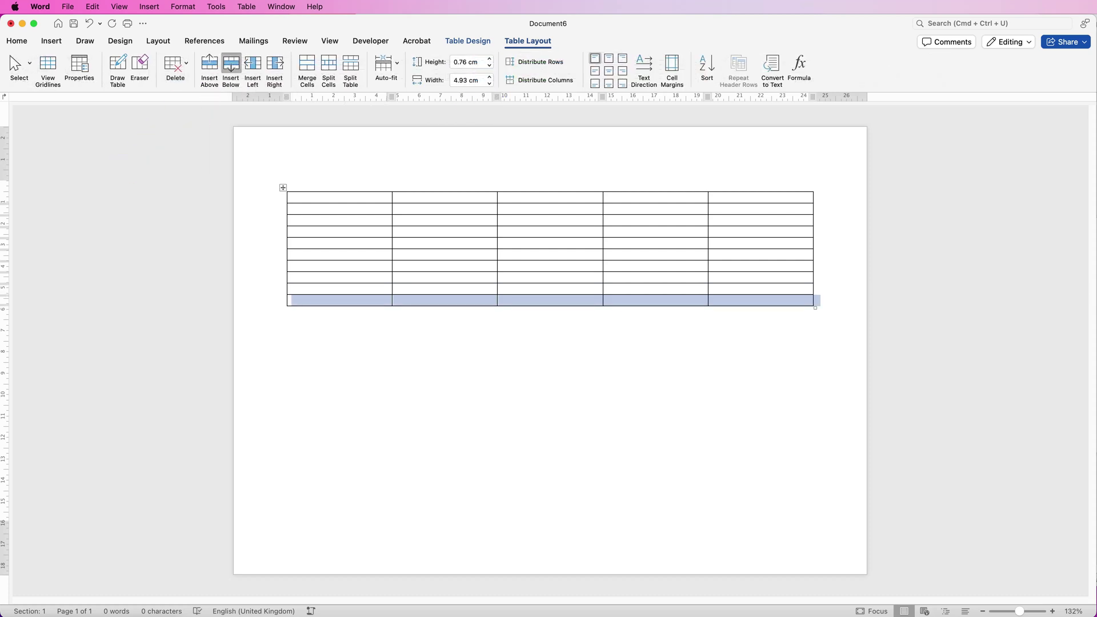
{"action": "left_click", "coordinate": [230, 64]}
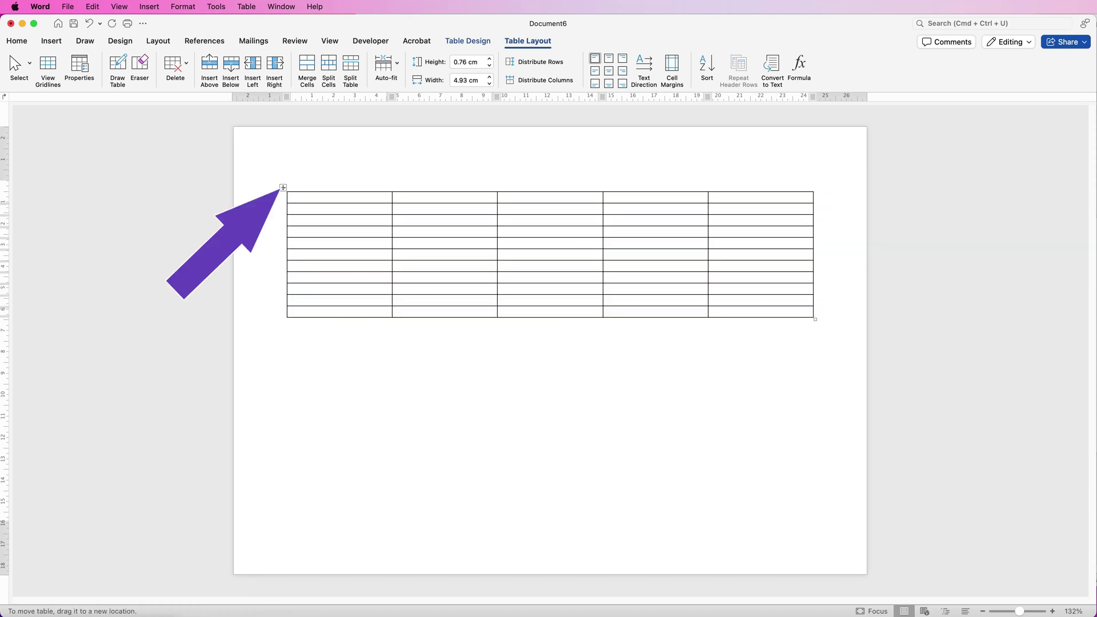
Step: Set the height of every table row to 1 cm
{"action": "left_click", "coordinate": [283, 187]}
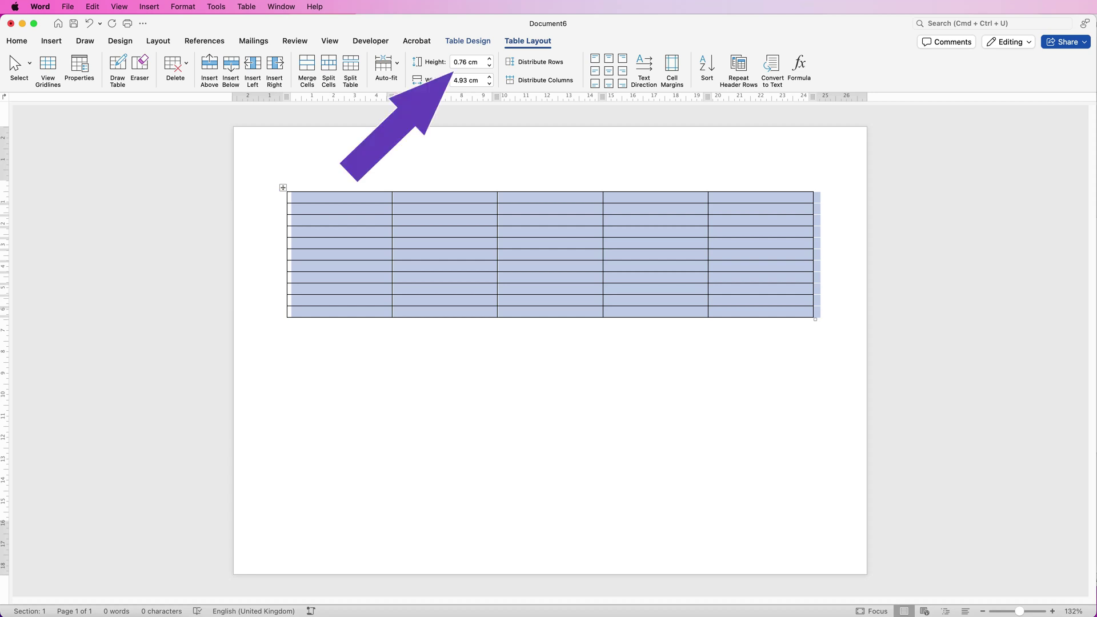
{"action": "left_click", "coordinate": [466, 62]}
{"action": "type", "text": "0.4"}
{"action": "key", "text": "Return"}
{"action": "type", "text": "1"}
{"action": "key", "text": "Return"}
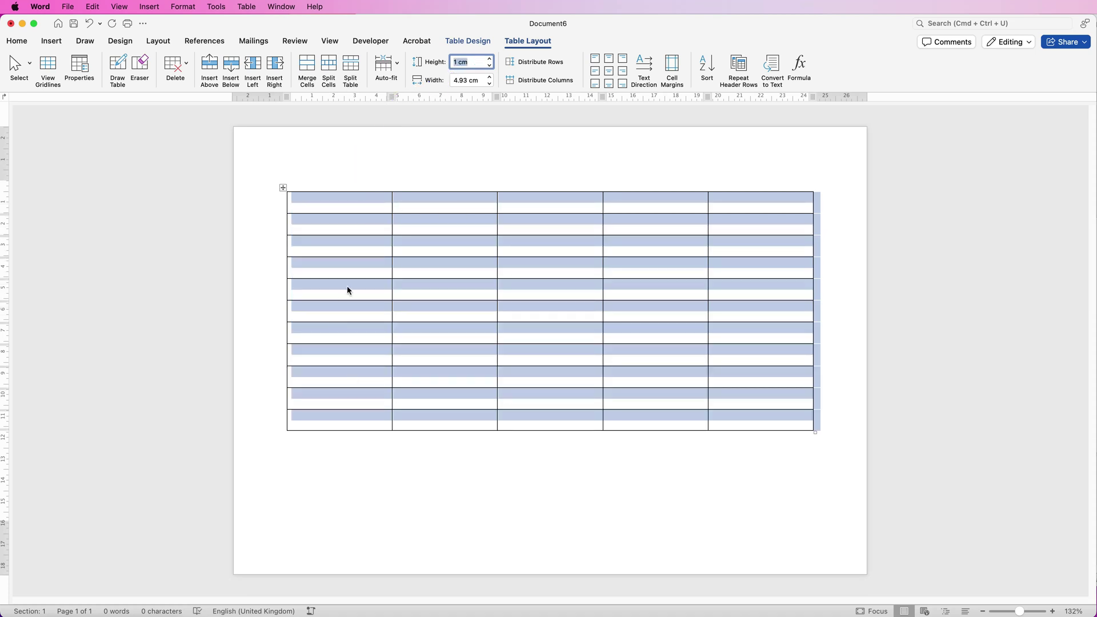
{"action": "left_click", "coordinate": [363, 206]}
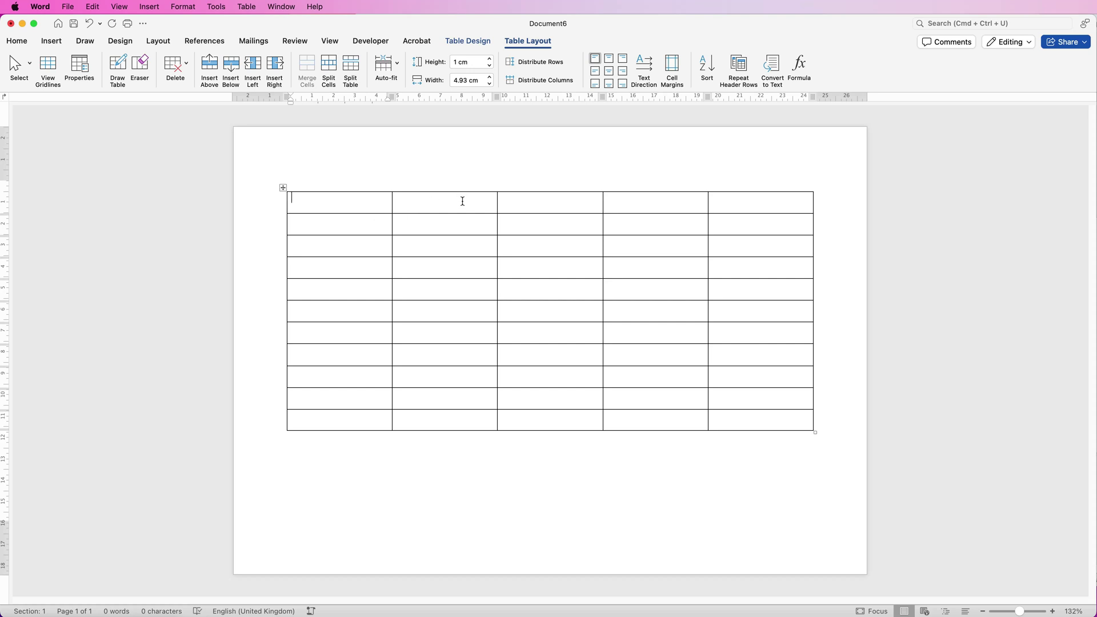
Step: Enter 1 month, 2 months, 3 months and 4 months in row one's last four cells, then select them
{"action": "left_click", "coordinate": [423, 211]}
{"action": "type", "text": "1 month"}
{"action": "key", "text": "Tab"}
{"action": "type", "text": "2 months"}
{"action": "key", "text": "Tab"}
{"action": "type", "text": "3 months"}
{"action": "key", "text": "Tab"}
{"action": "type", "text": "4 months"}
{"action": "left_click_drag", "start_coordinate": [751, 200], "coordinate": [487, 190]}
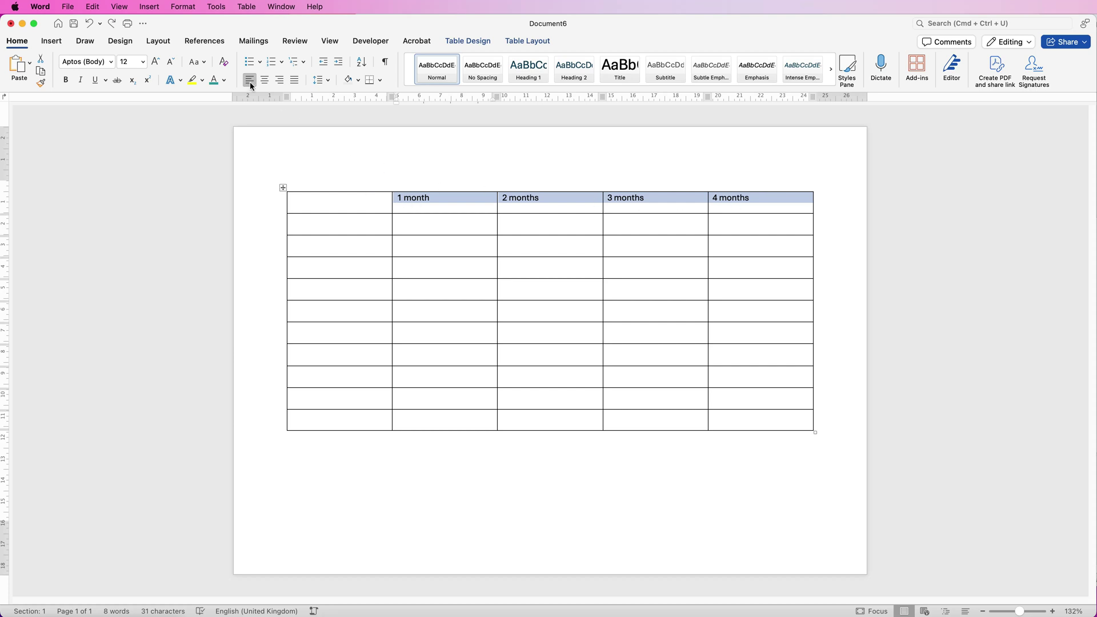
Step: Format the month headers as UPPERCASE, bold 14 pt Abadi MT, centred
{"action": "left_click", "coordinate": [204, 63]}
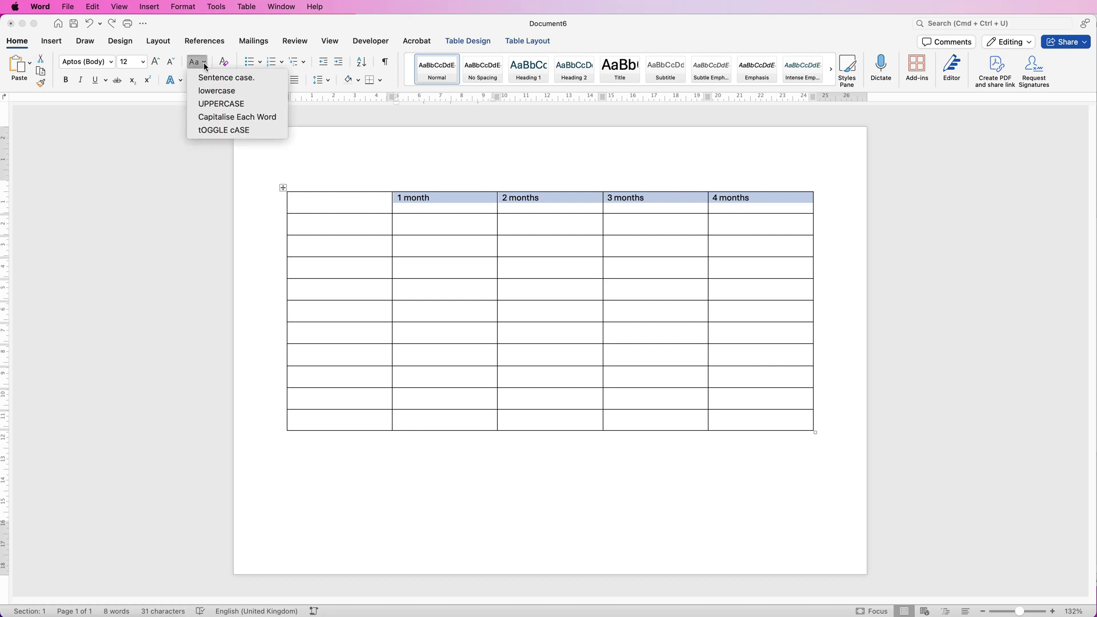
{"action": "left_click", "coordinate": [217, 104]}
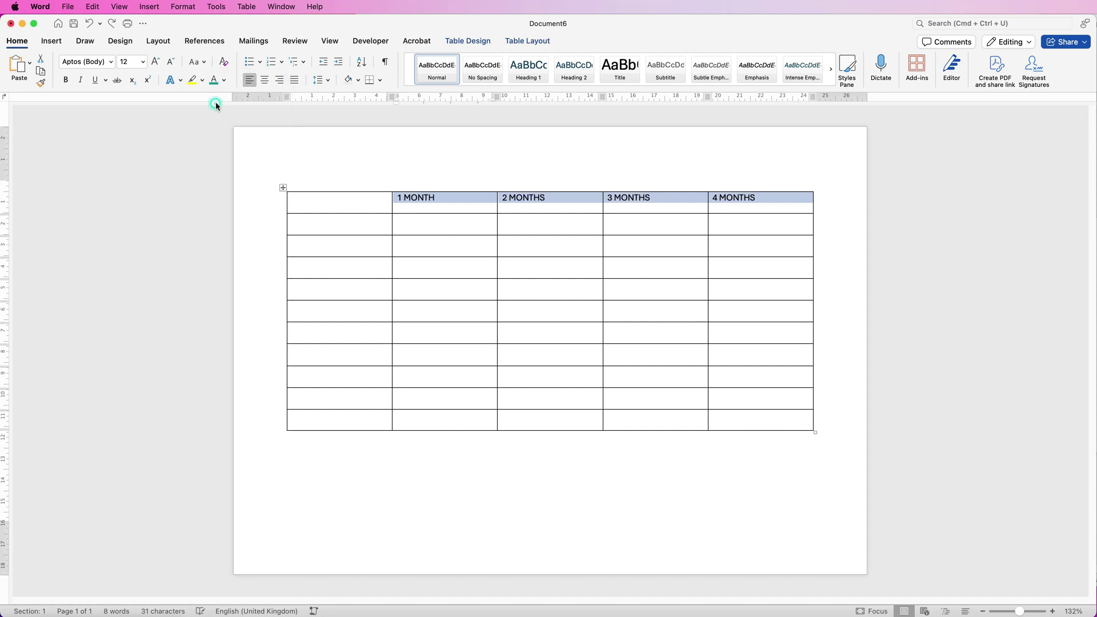
{"action": "left_click", "coordinate": [111, 62]}
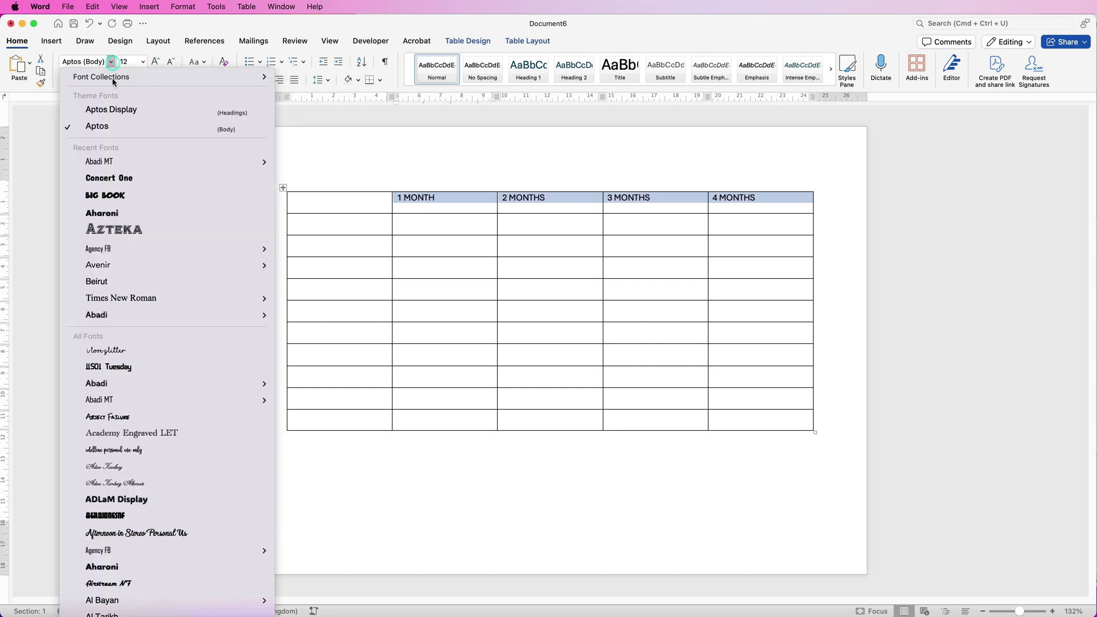
{"action": "left_click", "coordinate": [97, 164]}
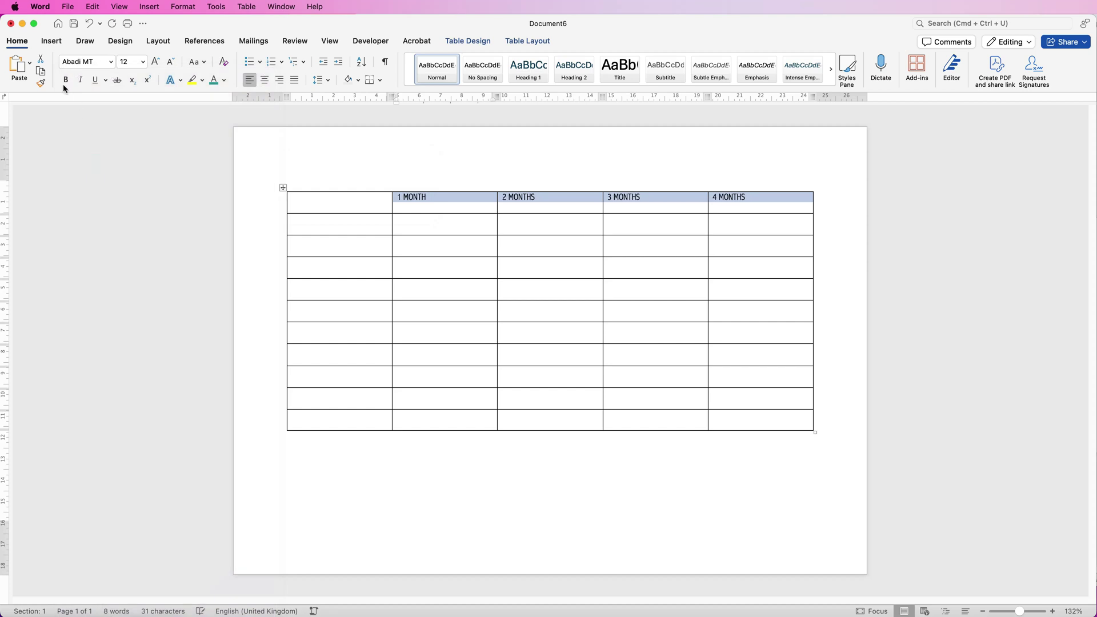
{"action": "left_click", "coordinate": [65, 81]}
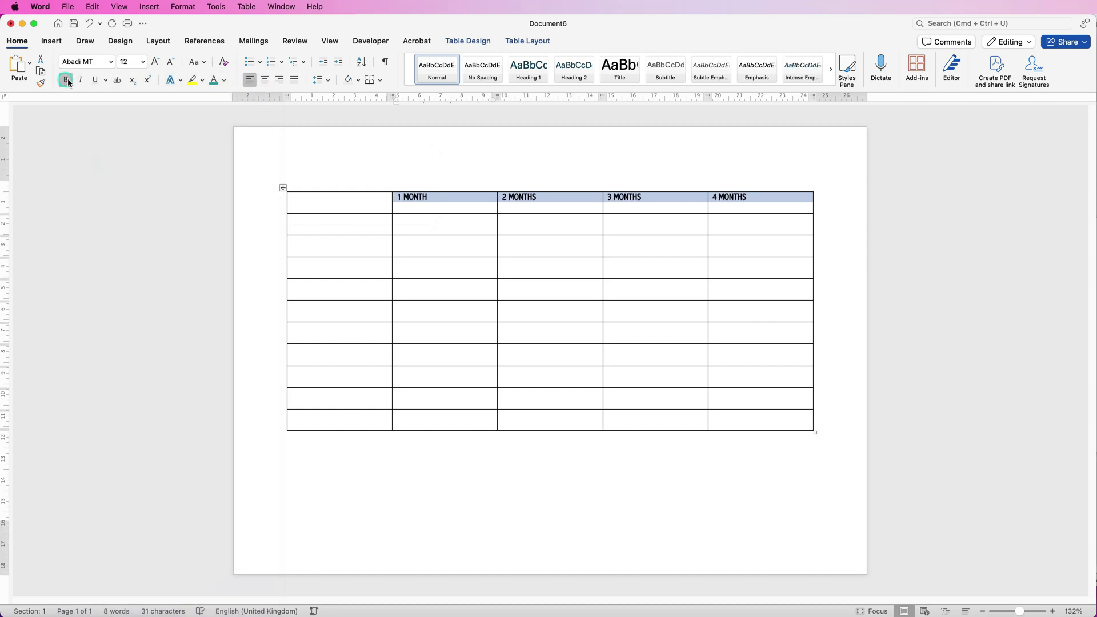
{"action": "left_click", "coordinate": [142, 62]}
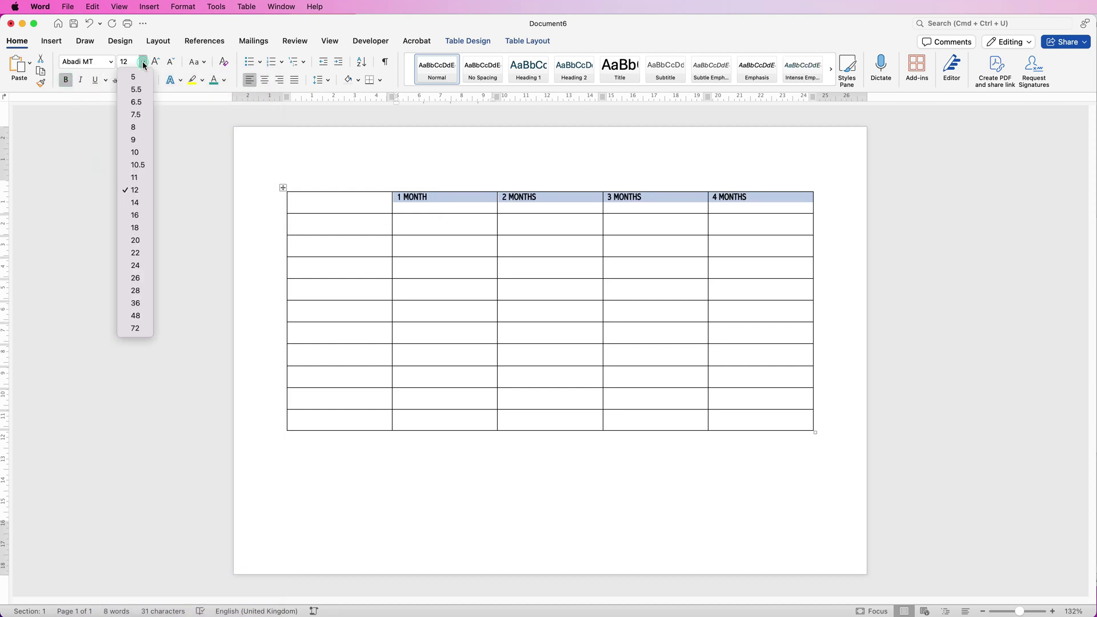
{"action": "left_click", "coordinate": [137, 203]}
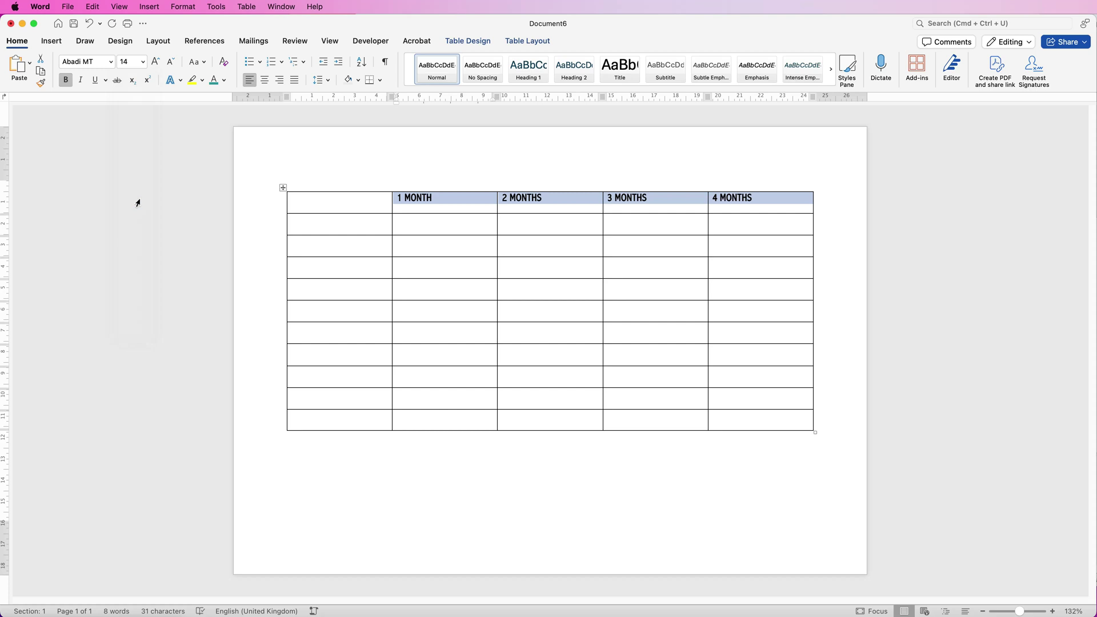
{"action": "left_click", "coordinate": [267, 83]}
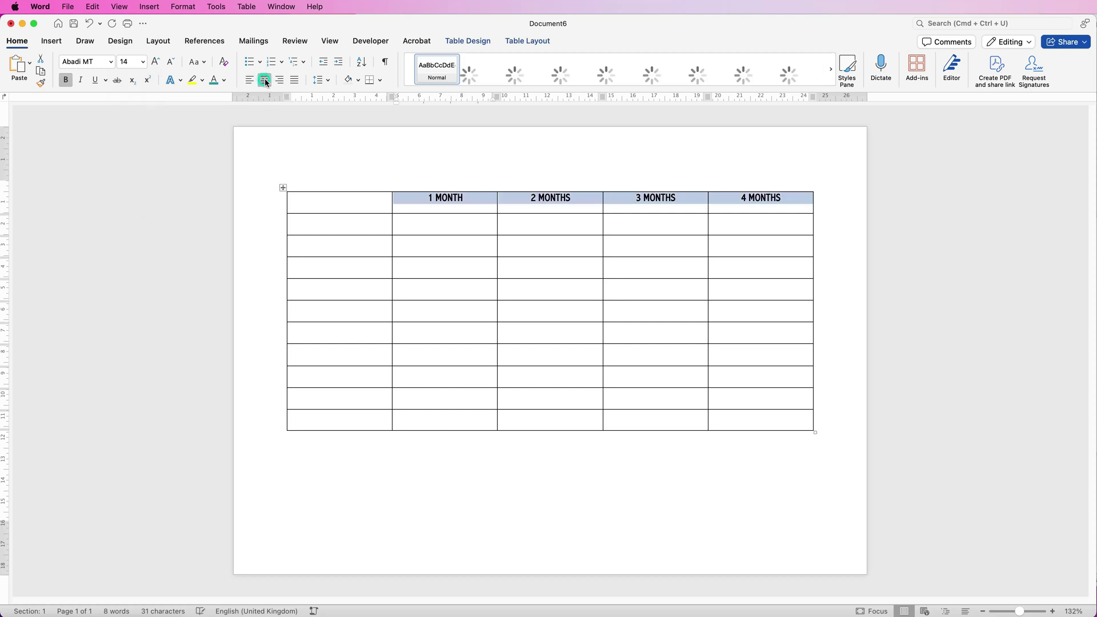
Step: Merge the first-column cells of rows 2–3, 4–5, 6–7, 8–9 and 10–11 into pairs
{"action": "left_click", "coordinate": [335, 222]}
{"action": "left_click_drag", "start_coordinate": [336, 223], "coordinate": [335, 241]}
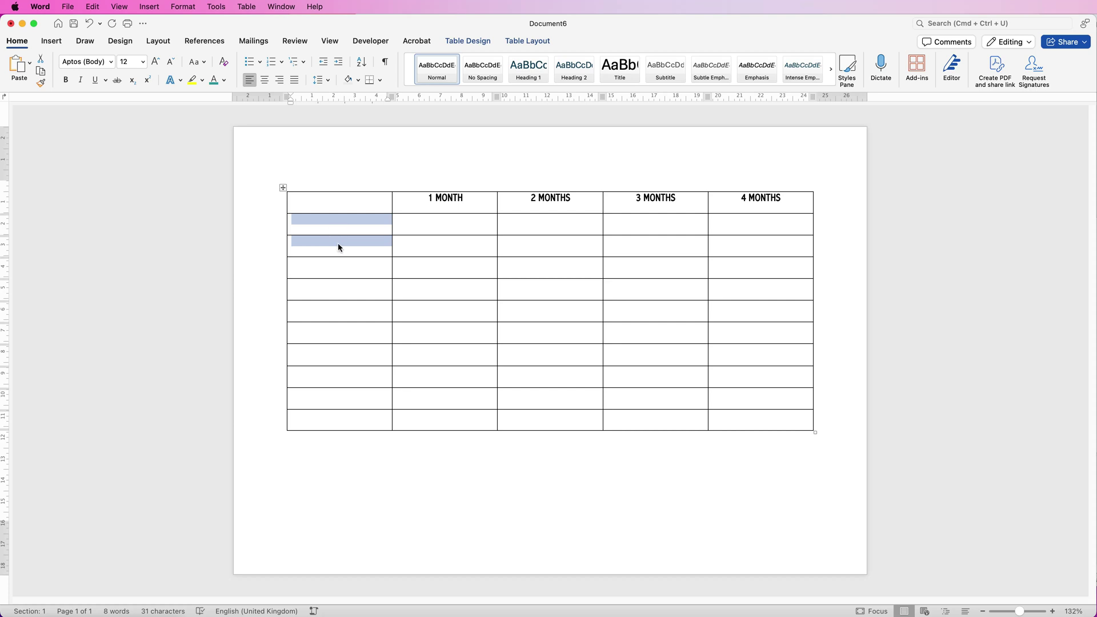
{"action": "left_click", "coordinate": [511, 43]}
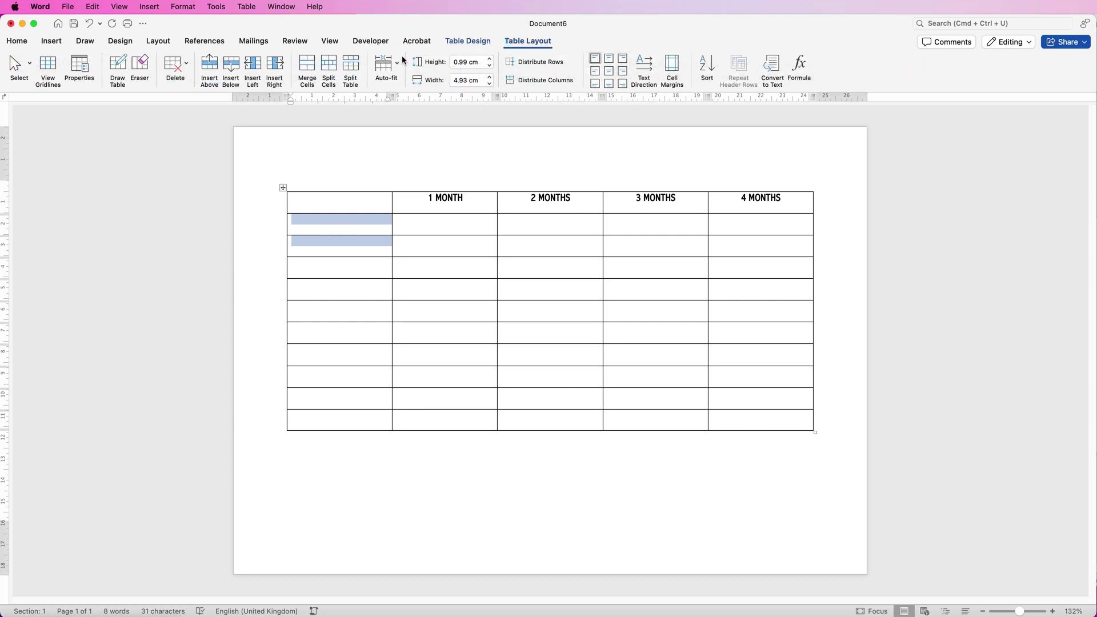
{"action": "left_click", "coordinate": [307, 67]}
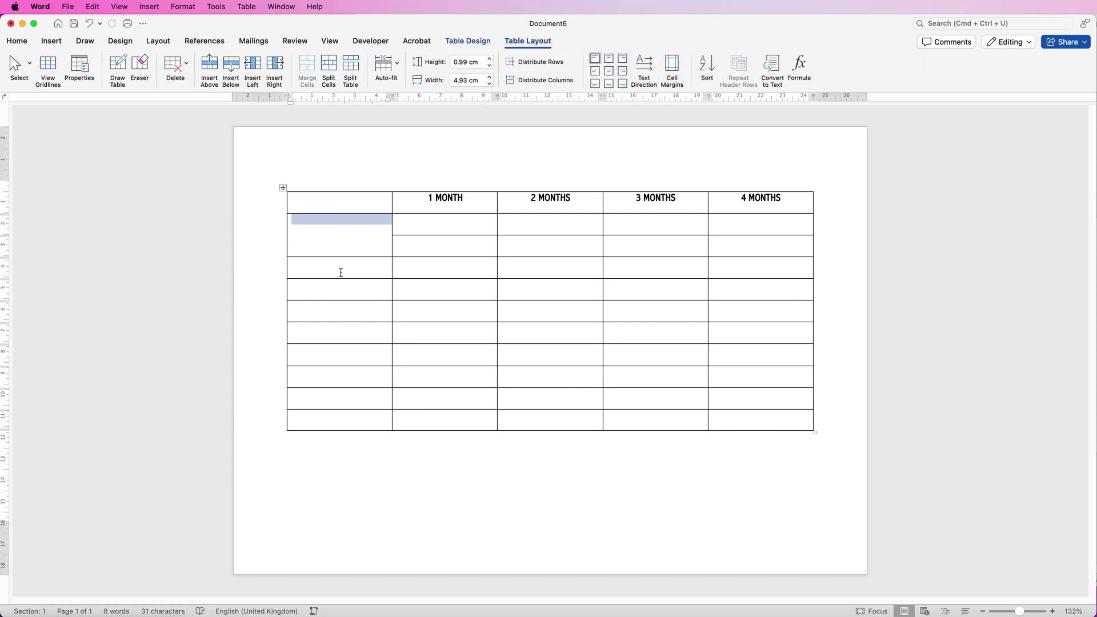
{"action": "left_click_drag", "start_coordinate": [340, 273], "coordinate": [331, 420]}
{"action": "left_click", "coordinate": [307, 70]}
{"action": "left_click", "coordinate": [303, 87]}
{"action": "key", "text": "super+y"}
{"action": "key", "text": "super+y"}
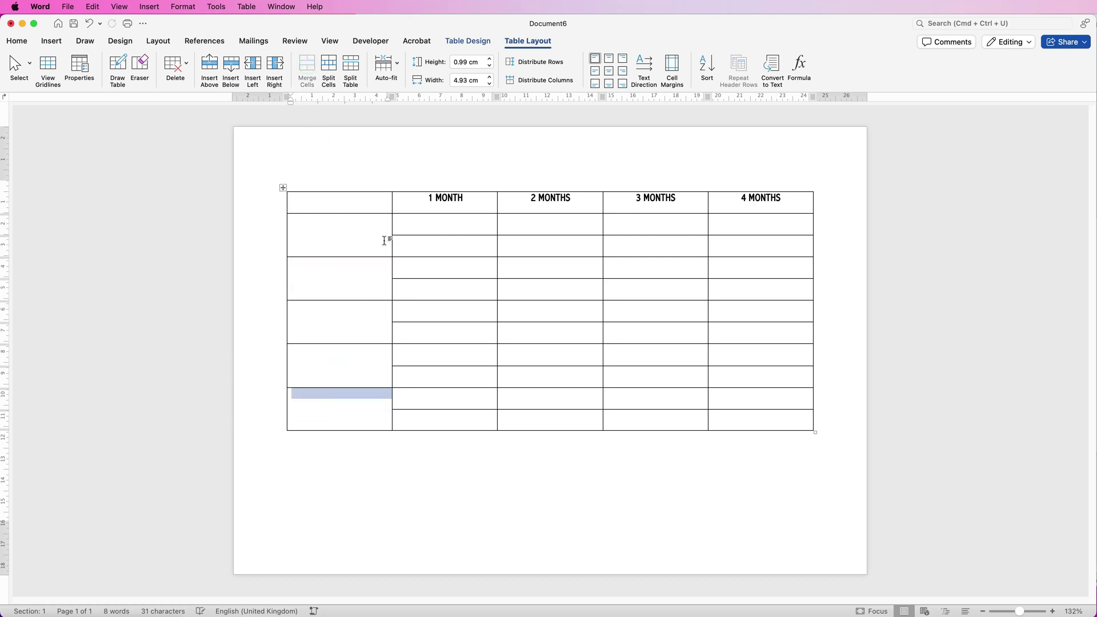
{"action": "left_click", "coordinate": [381, 240]}
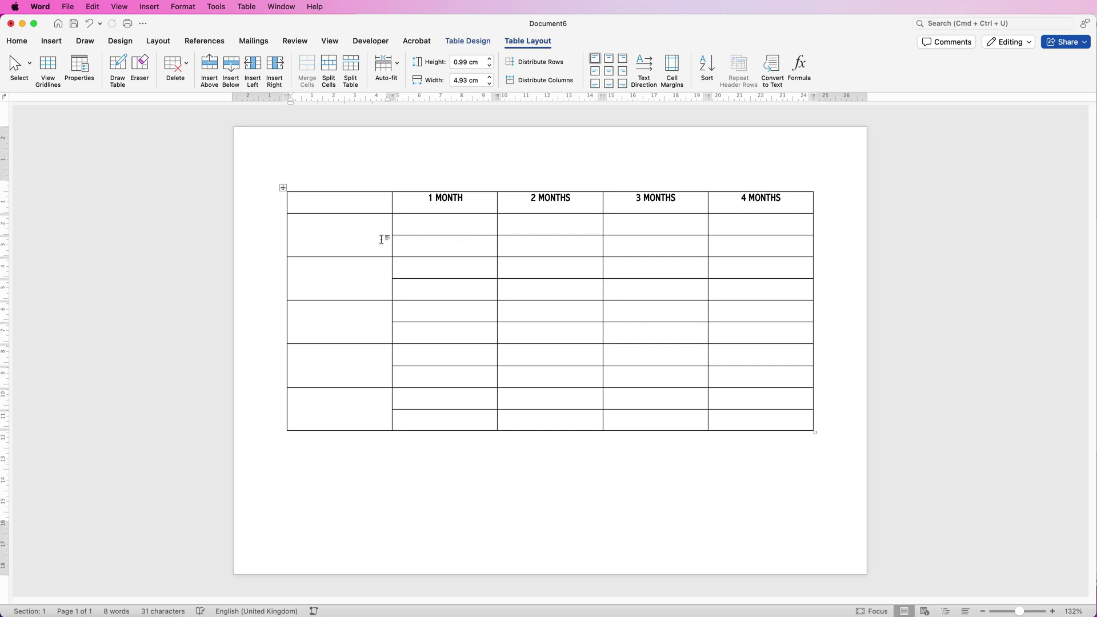
Step: Type SET DATE AND BUDGET, SEND INVITATIONS, FINALISE PROGRAM, CONFIRM GUEST LIST, EVENT DAY EXECUTION in the task cells
{"action": "left_click_drag", "start_coordinate": [324, 238], "coordinate": [338, 396]}
{"action": "left_click", "coordinate": [343, 230]}
{"action": "type", "text": "SET DATE AND BUDGET"}
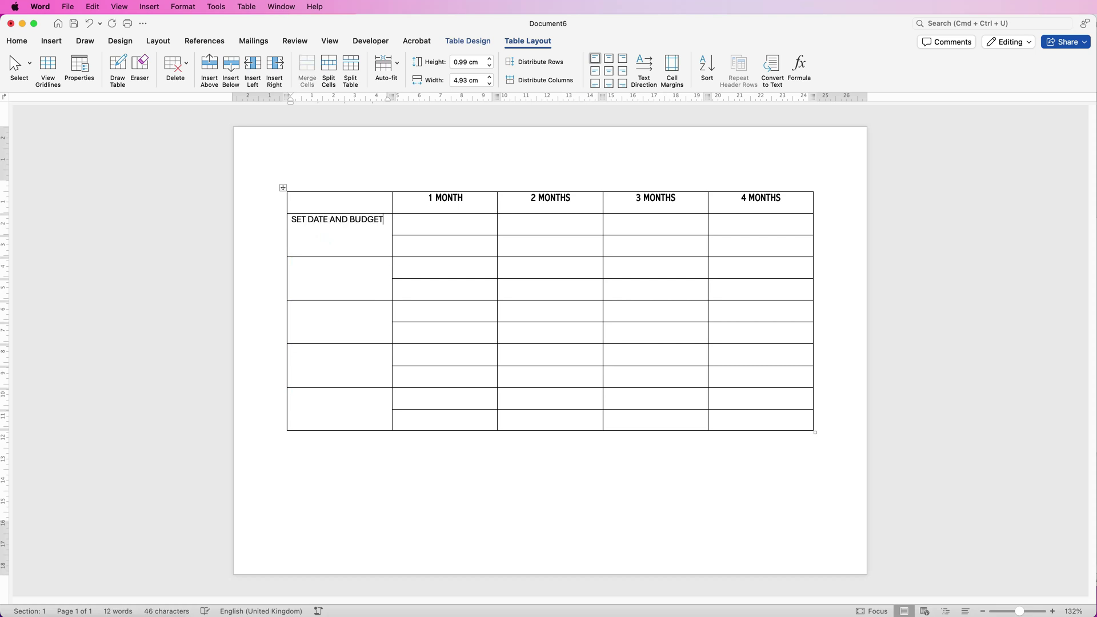
{"action": "left_click", "coordinate": [354, 277]}
{"action": "type", "text": "SEND INVITATIONS"}
{"action": "key", "text": "Down"}
{"action": "type", "text": "FINALISE PROGRAM"}
{"action": "left_click", "coordinate": [338, 361]}
{"action": "type", "text": "CONFIRM GUEST LIST"}
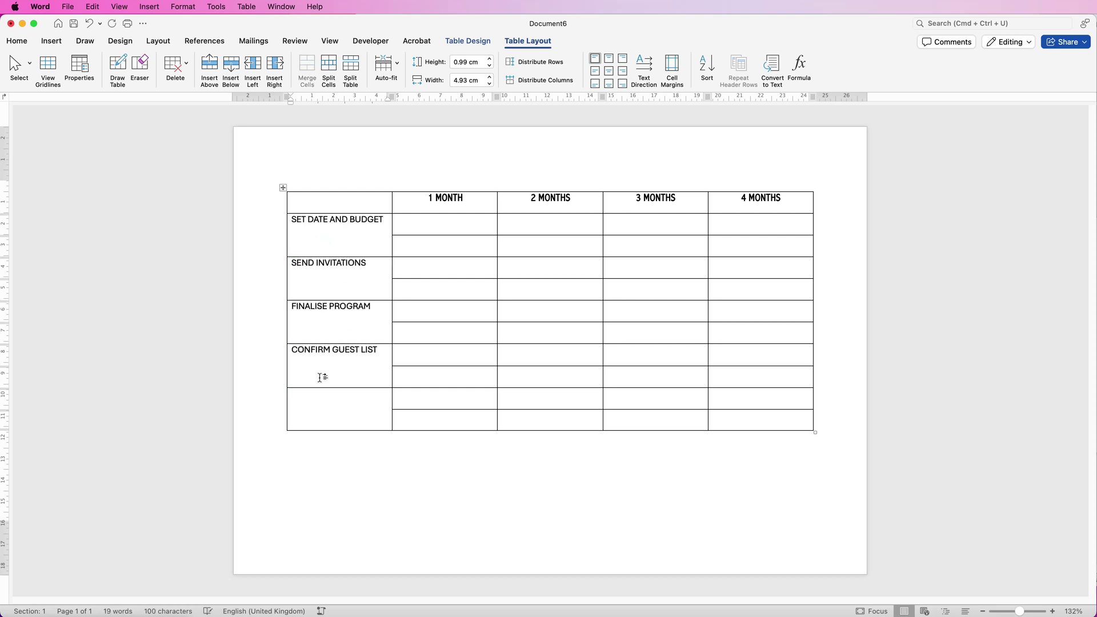
{"action": "left_click", "coordinate": [341, 412]}
{"action": "type", "text": "EVENT DAY EXECUTION"}
Step: Make the five task labels bold 14 pt Abadi MT, aligned centre-left
{"action": "left_click_drag", "start_coordinate": [384, 394], "coordinate": [301, 253]}
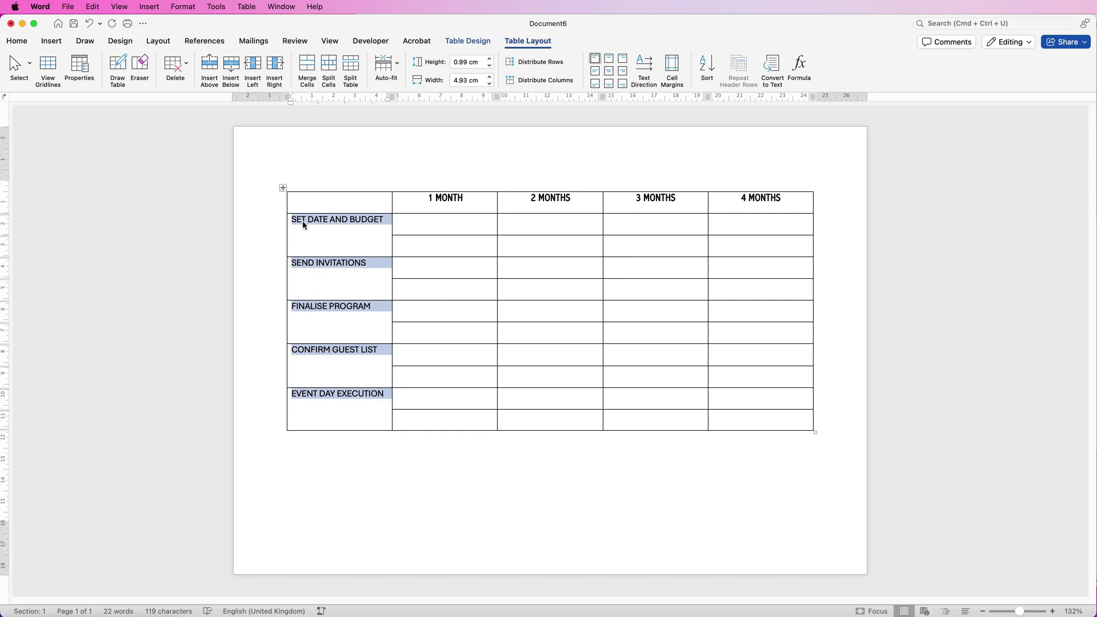
{"action": "left_click", "coordinate": [23, 42]}
{"action": "left_click", "coordinate": [141, 62]}
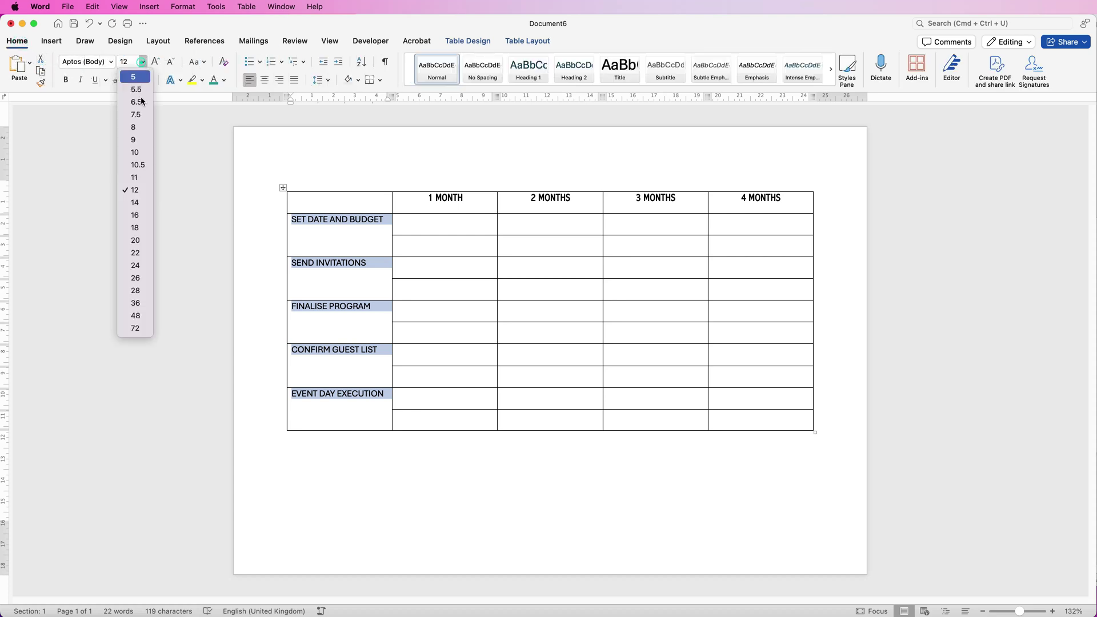
{"action": "left_click", "coordinate": [135, 203]}
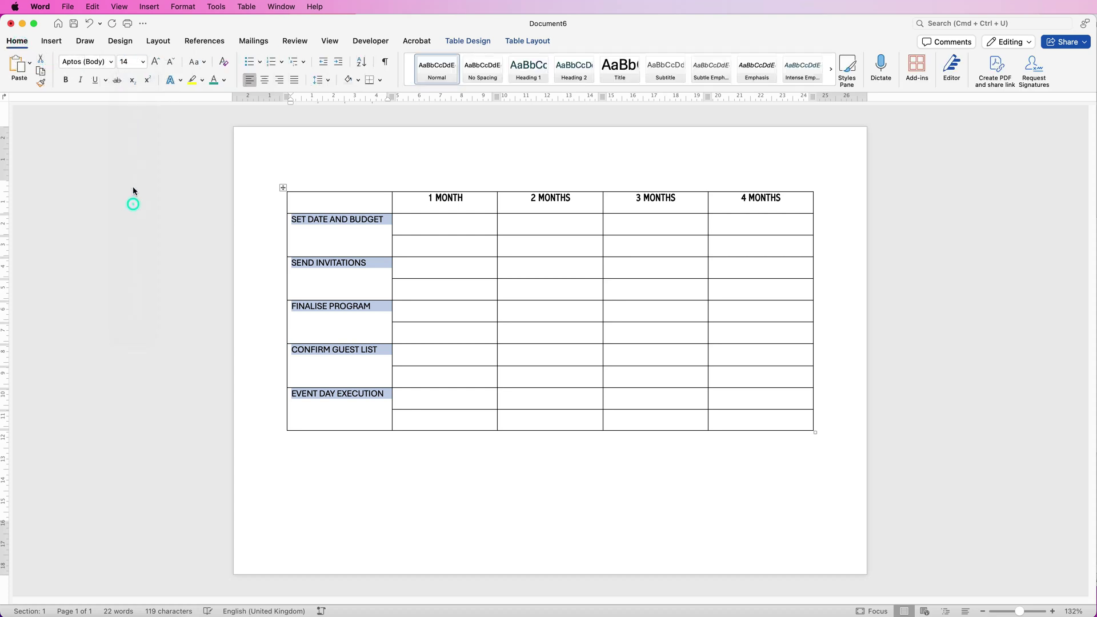
{"action": "left_click", "coordinate": [110, 62]}
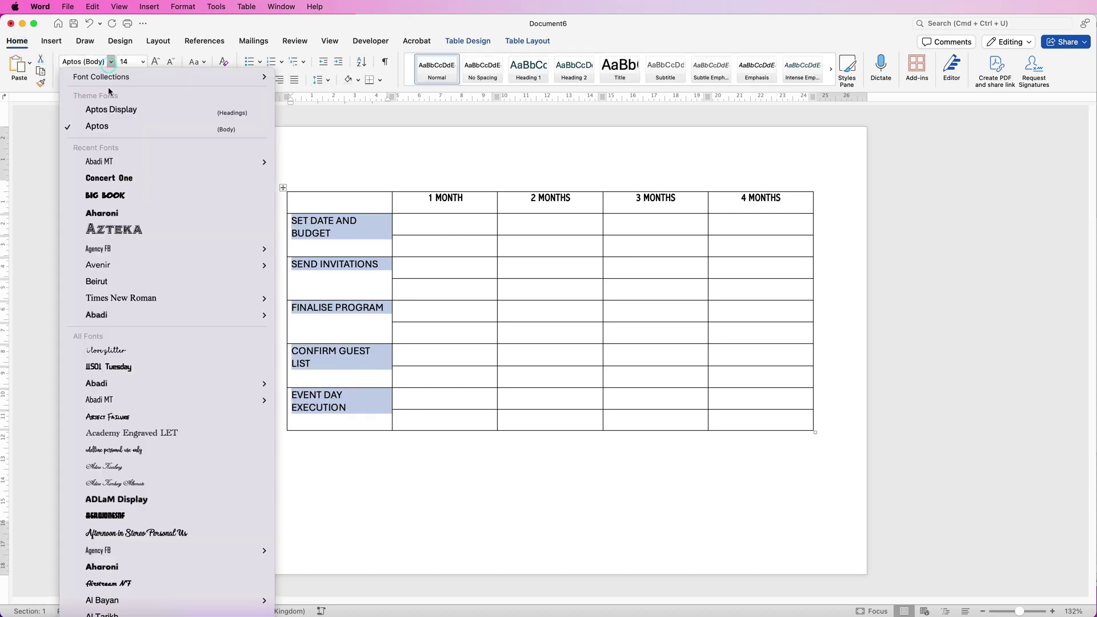
{"action": "left_click", "coordinate": [94, 160]}
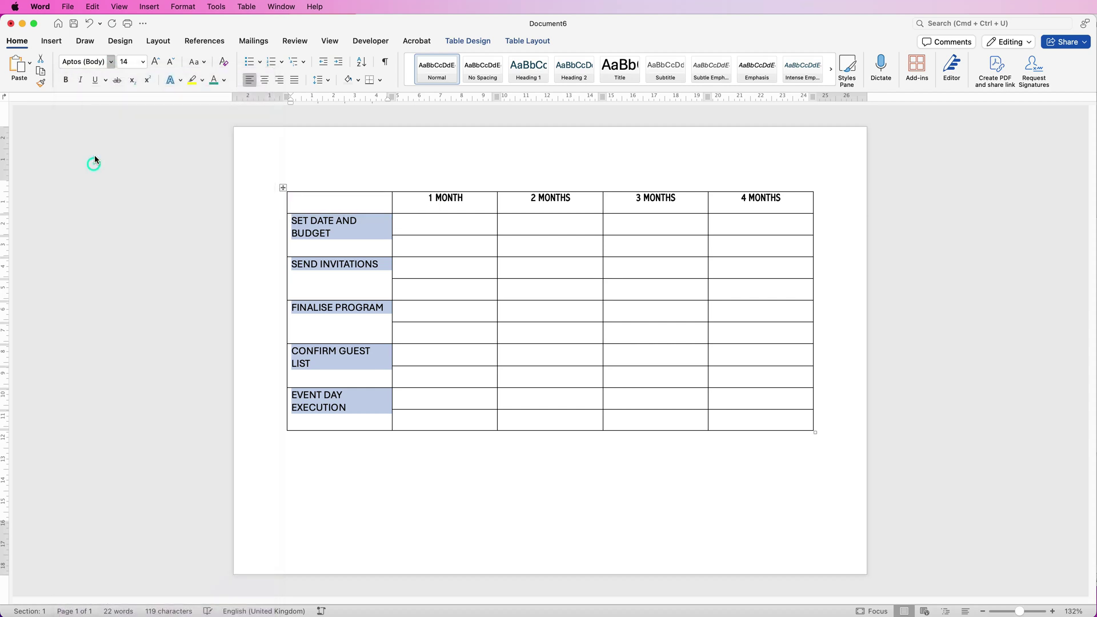
{"action": "left_click", "coordinate": [66, 82]}
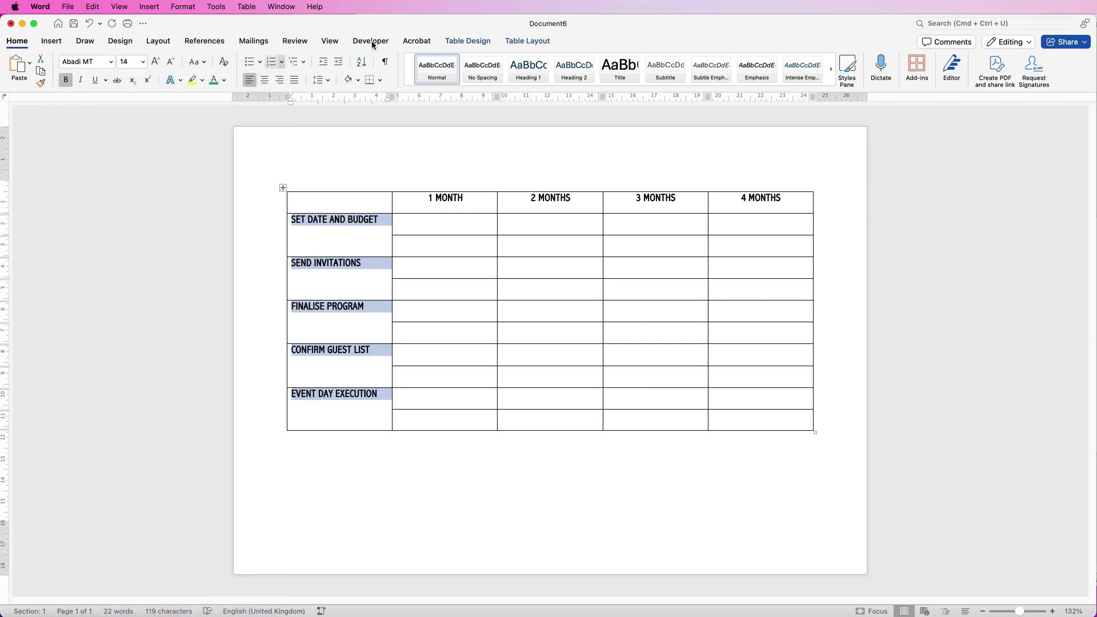
{"action": "left_click", "coordinate": [515, 45]}
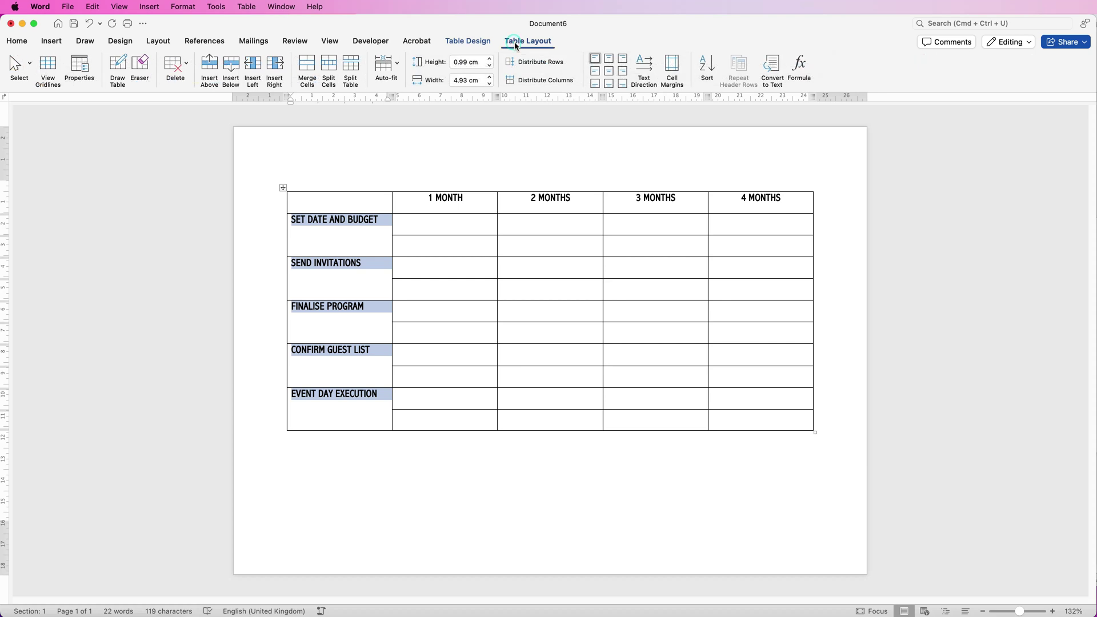
{"action": "left_click", "coordinate": [595, 73]}
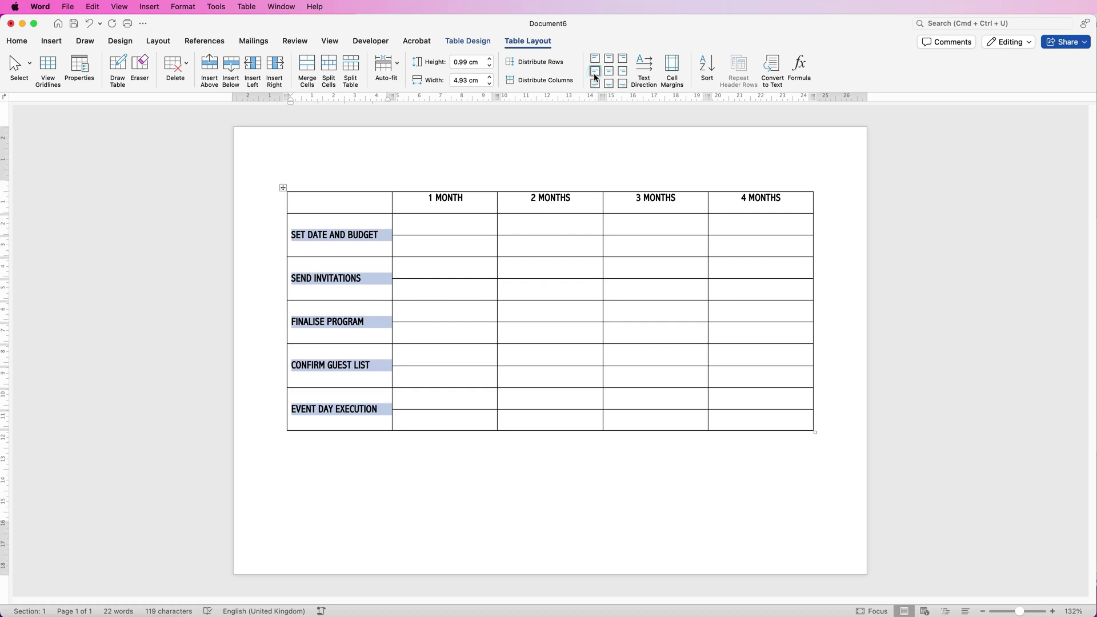
{"action": "left_click", "coordinate": [403, 246]}
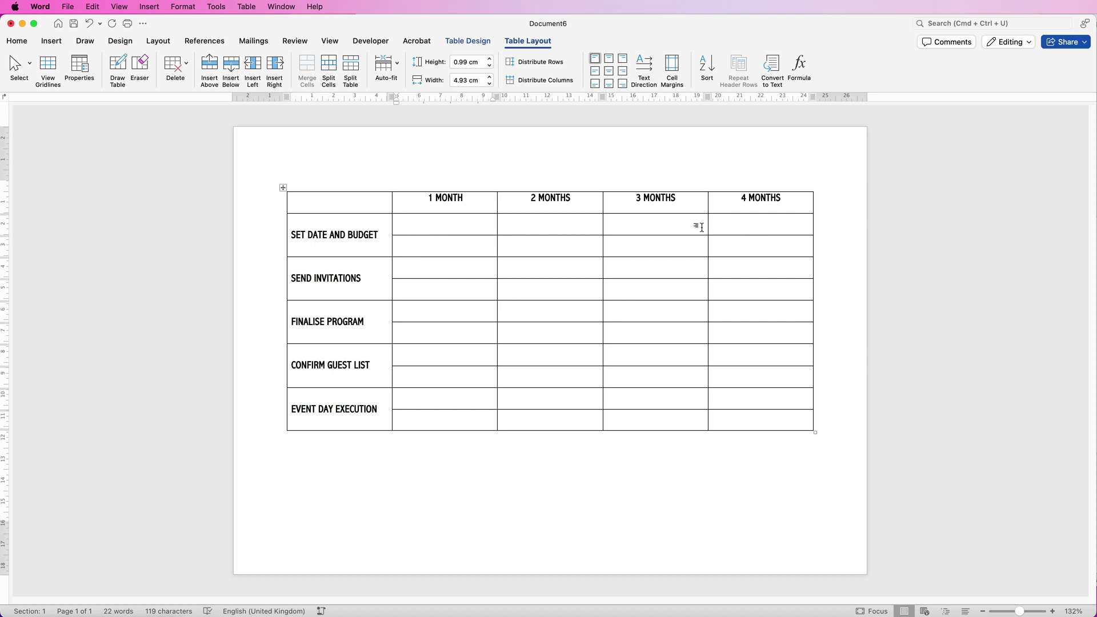
Step: Merge the four month cells of each task sub-row into one wide cell
{"action": "left_click_drag", "start_coordinate": [705, 225], "coordinate": [479, 221]}
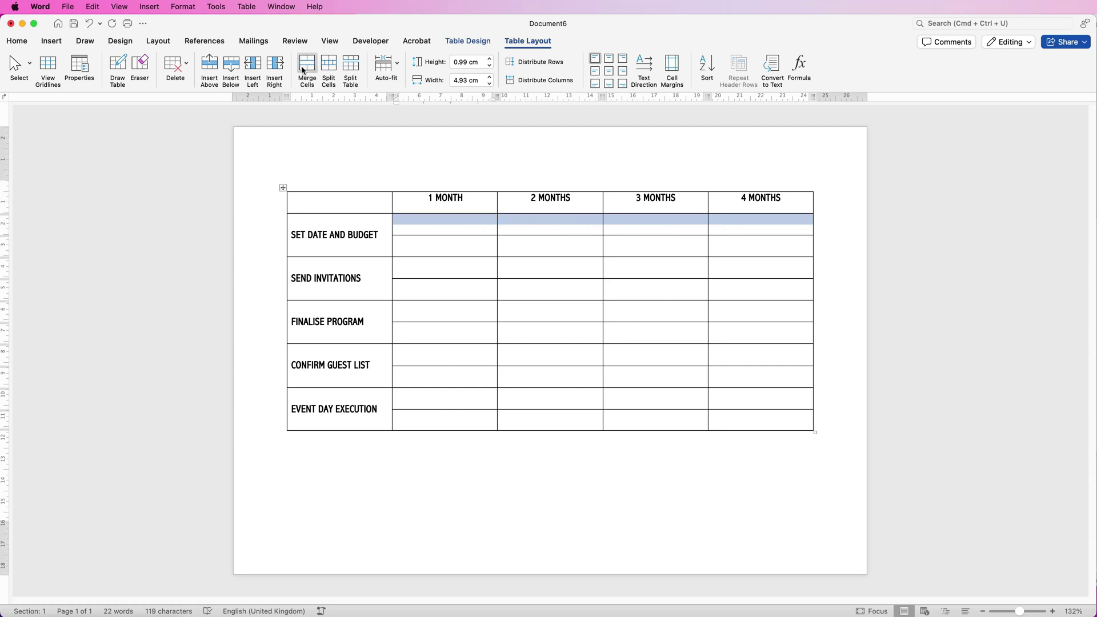
{"action": "left_click", "coordinate": [303, 69]}
{"action": "left_click_drag", "start_coordinate": [745, 250], "coordinate": [456, 245]}
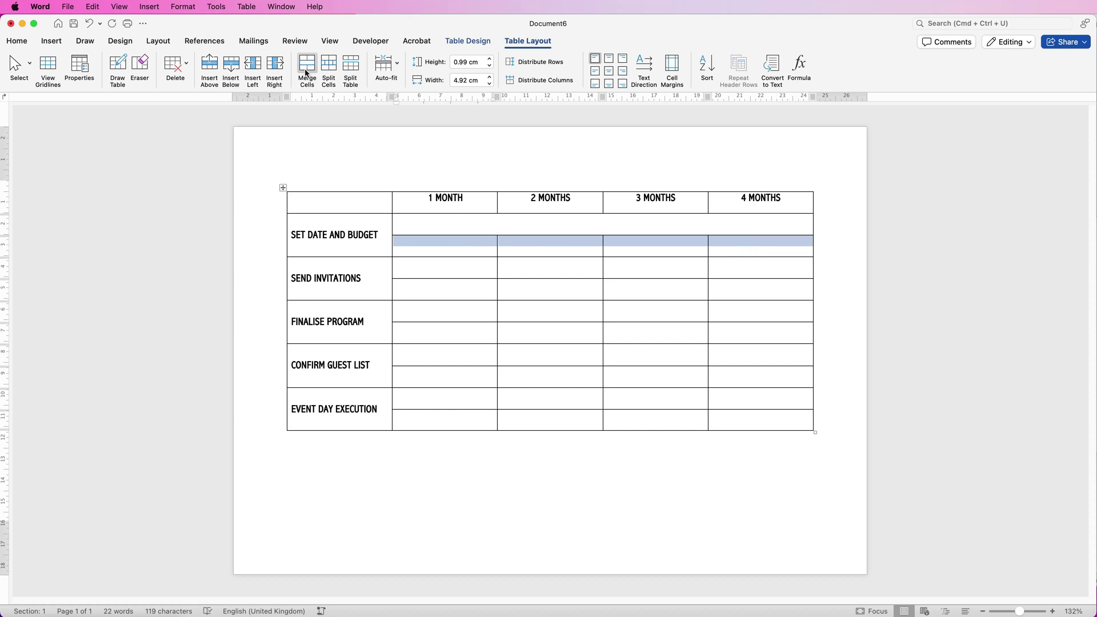
{"action": "left_click", "coordinate": [306, 72]}
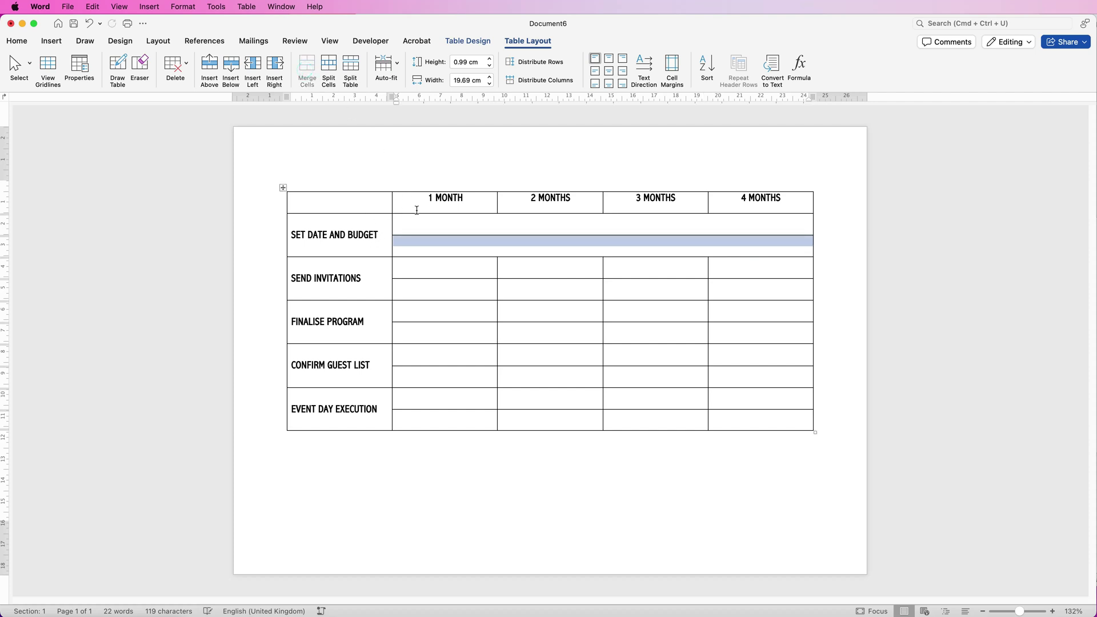
{"action": "left_click", "coordinate": [366, 237]}
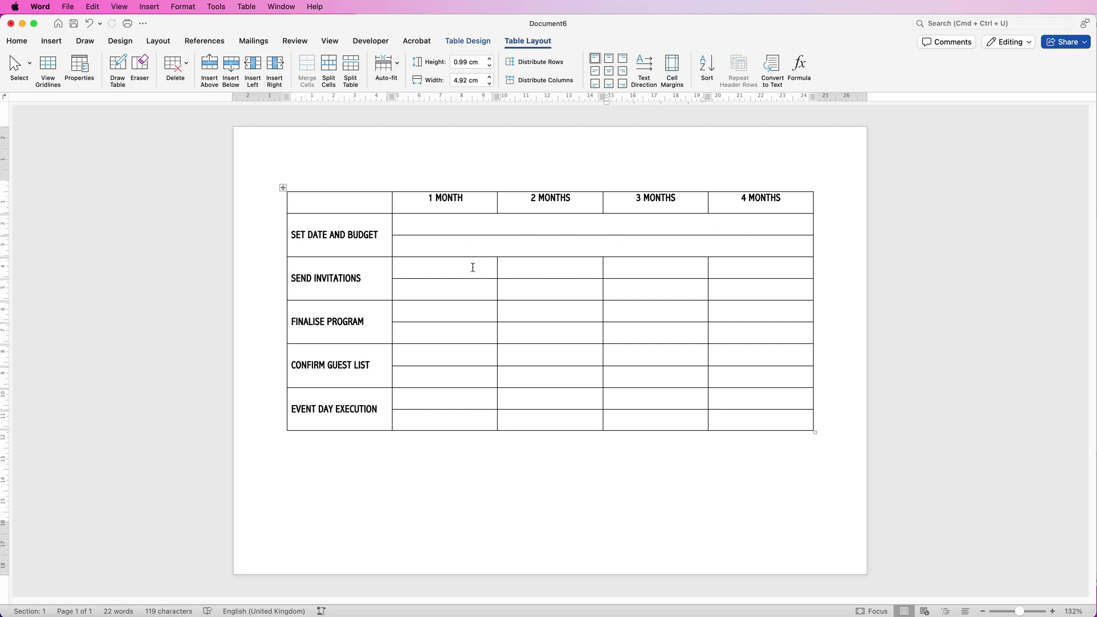
{"action": "left_click_drag", "start_coordinate": [470, 269], "coordinate": [705, 262]}
{"action": "key", "text": "super+y"}
{"action": "key", "text": "super+y"}
{"action": "key", "text": "super+y"}
{"action": "key", "text": "super+y"}
{"action": "key", "text": "super+y"}
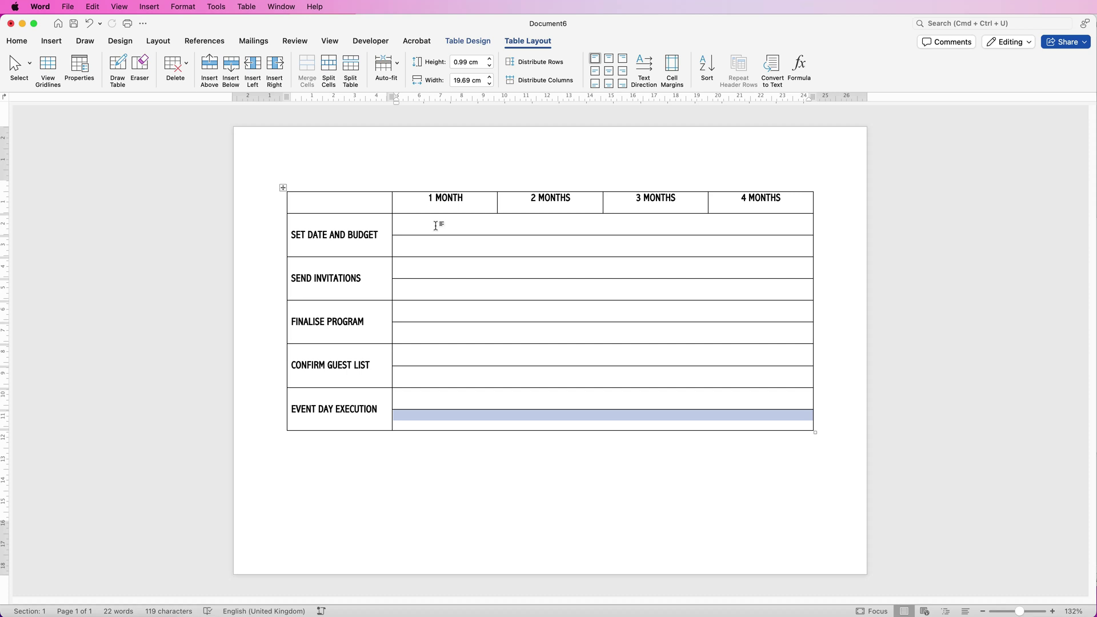
Step: Remove all borders from the whole table and turn on View Gridlines
{"action": "left_click", "coordinate": [283, 188]}
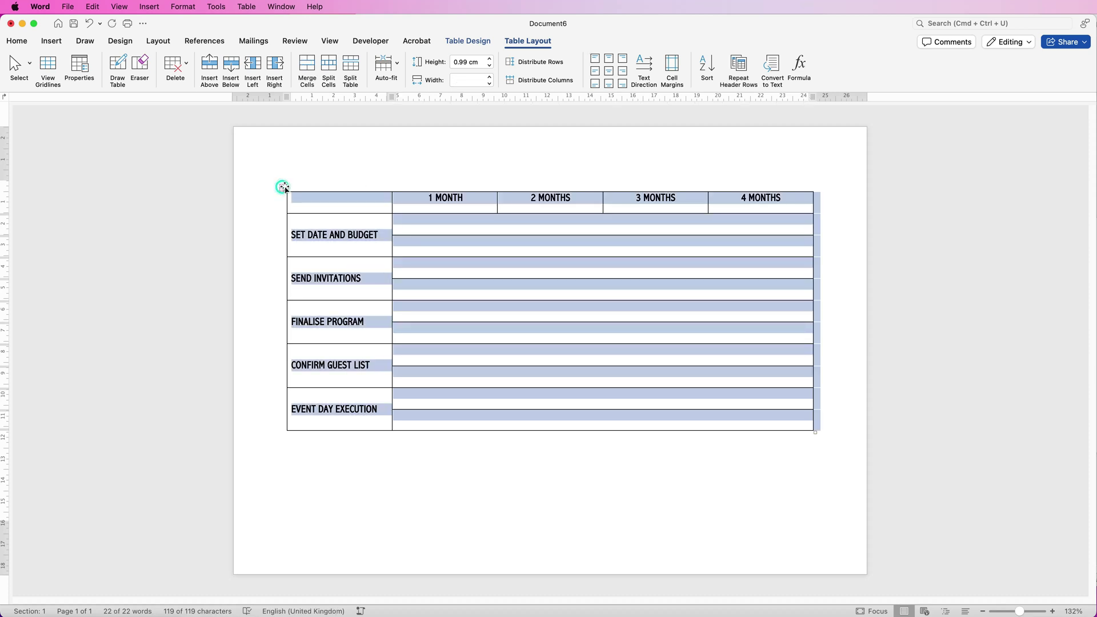
{"action": "left_click", "coordinate": [481, 45]}
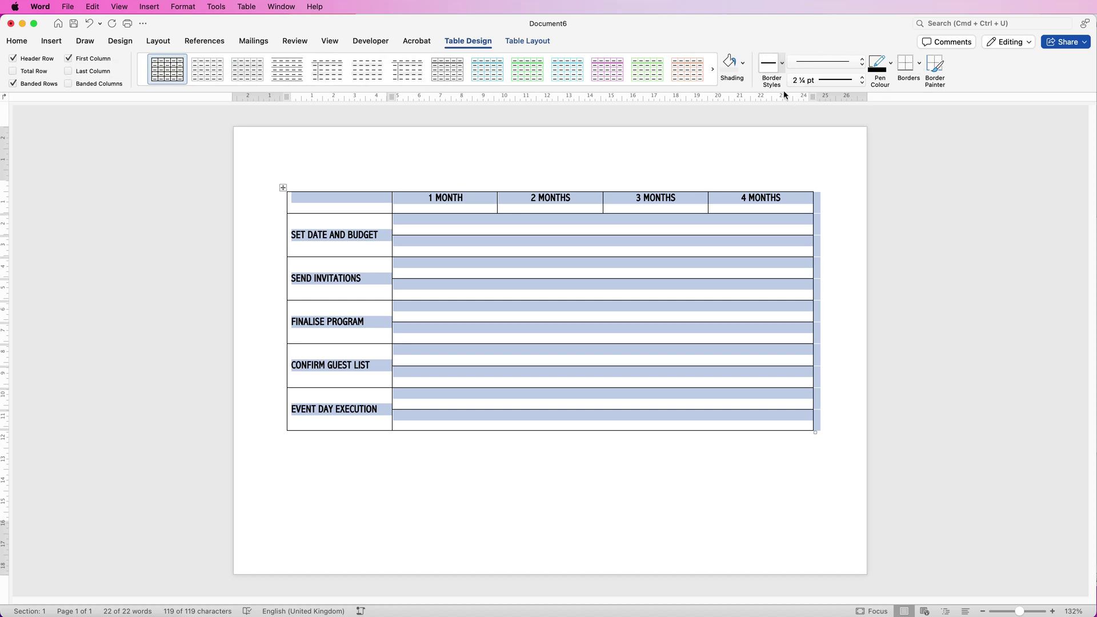
{"action": "left_click", "coordinate": [918, 64]}
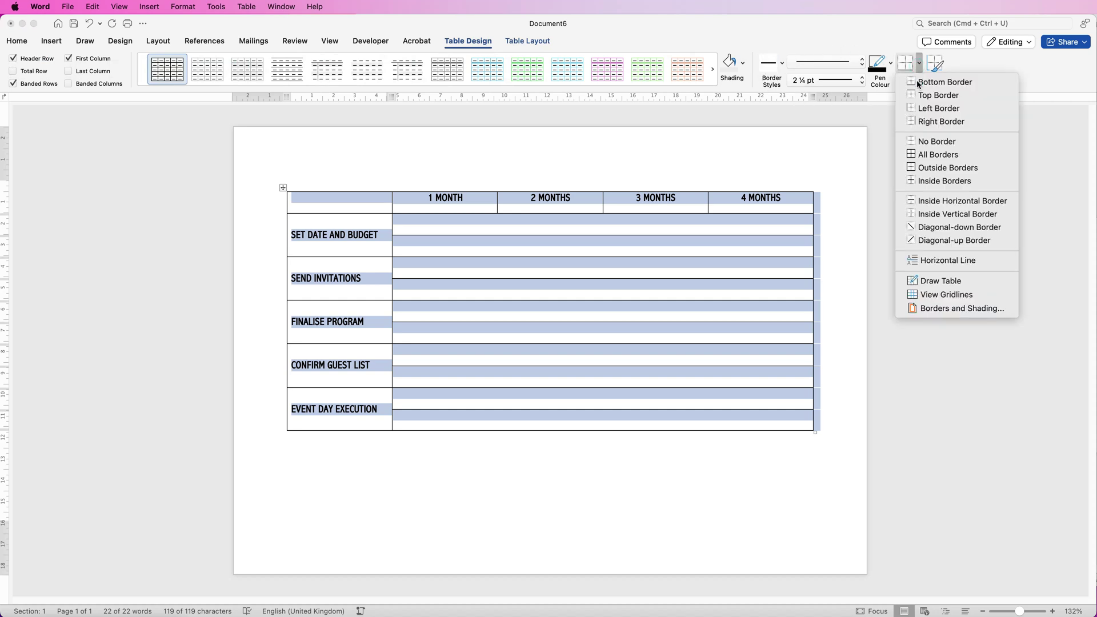
{"action": "left_click", "coordinate": [922, 141]}
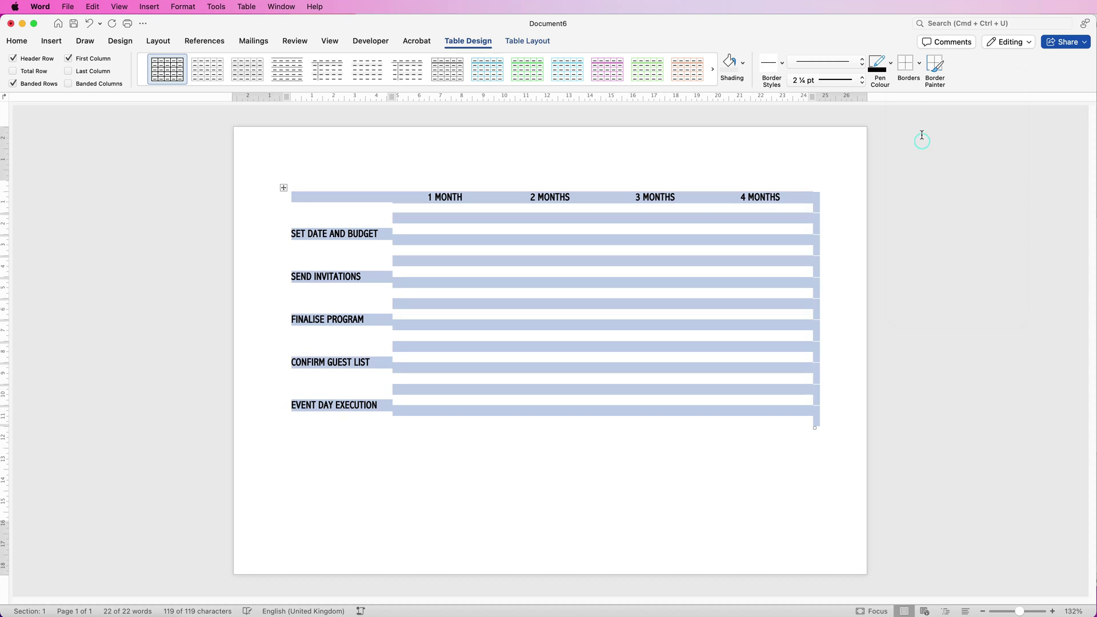
{"action": "left_click", "coordinate": [917, 64]}
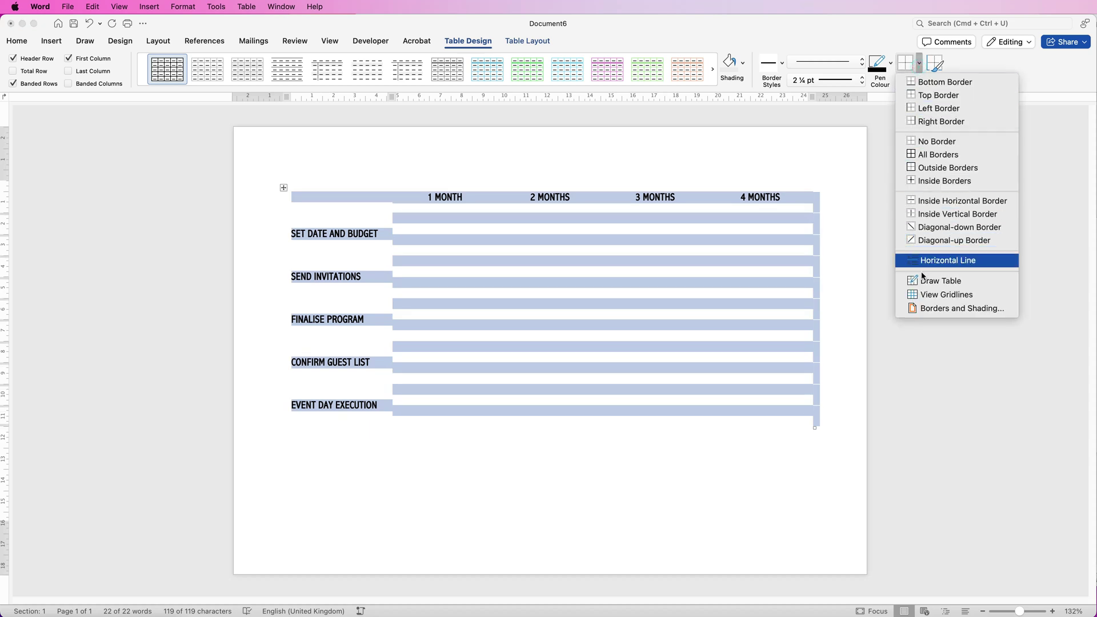
{"action": "left_click", "coordinate": [928, 296]}
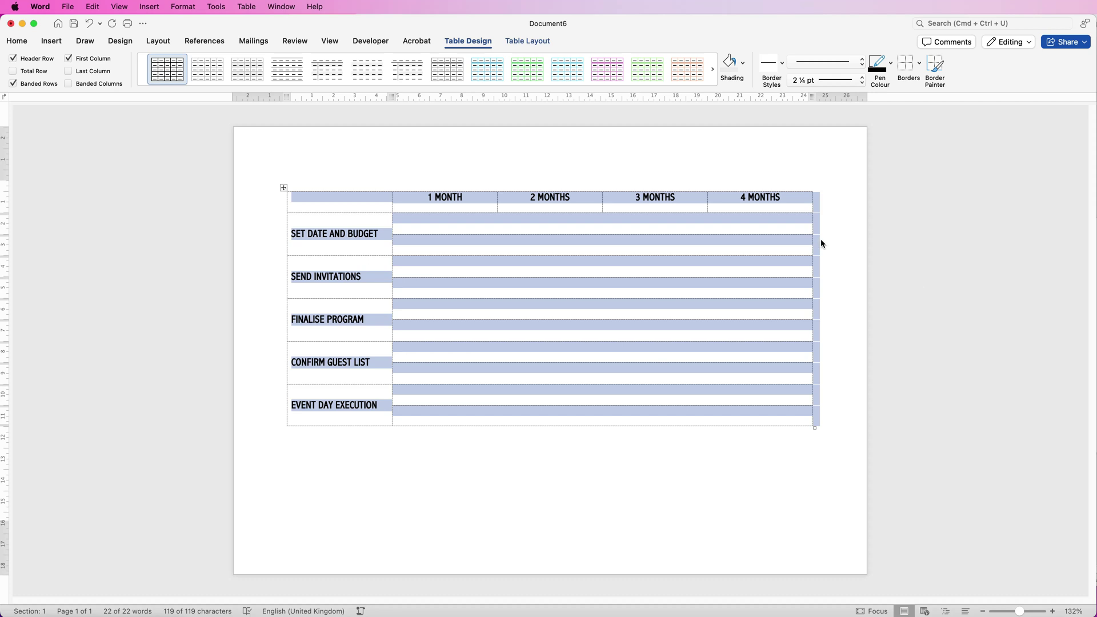
Step: Set the border pen to a solid black 2¼ pt line and enable Border Painter
{"action": "left_click", "coordinate": [862, 81]}
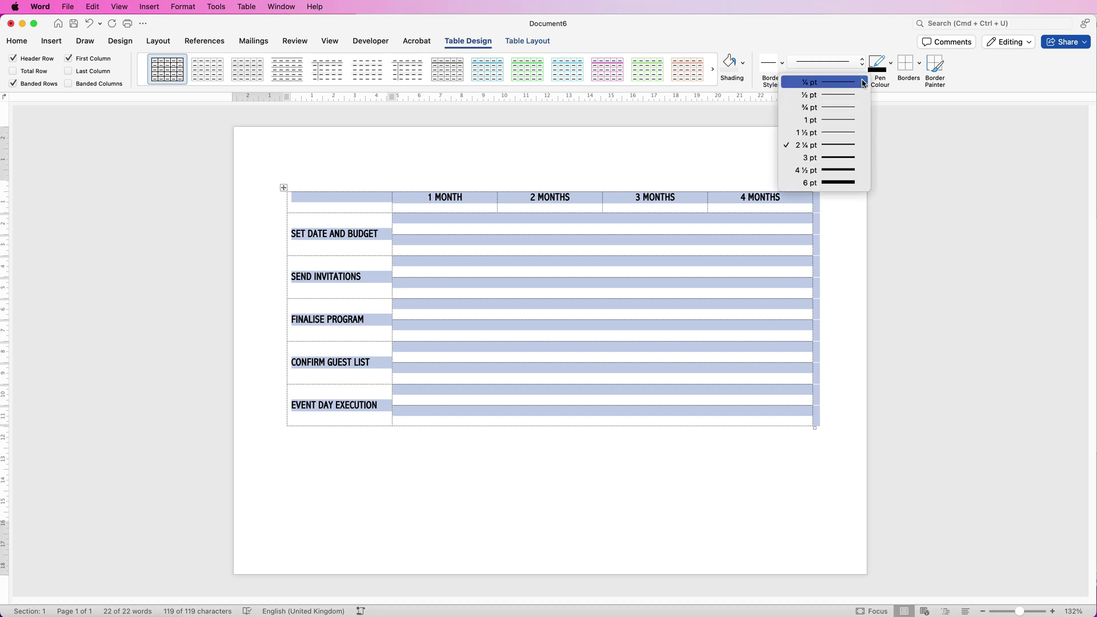
{"action": "left_click", "coordinate": [828, 147]}
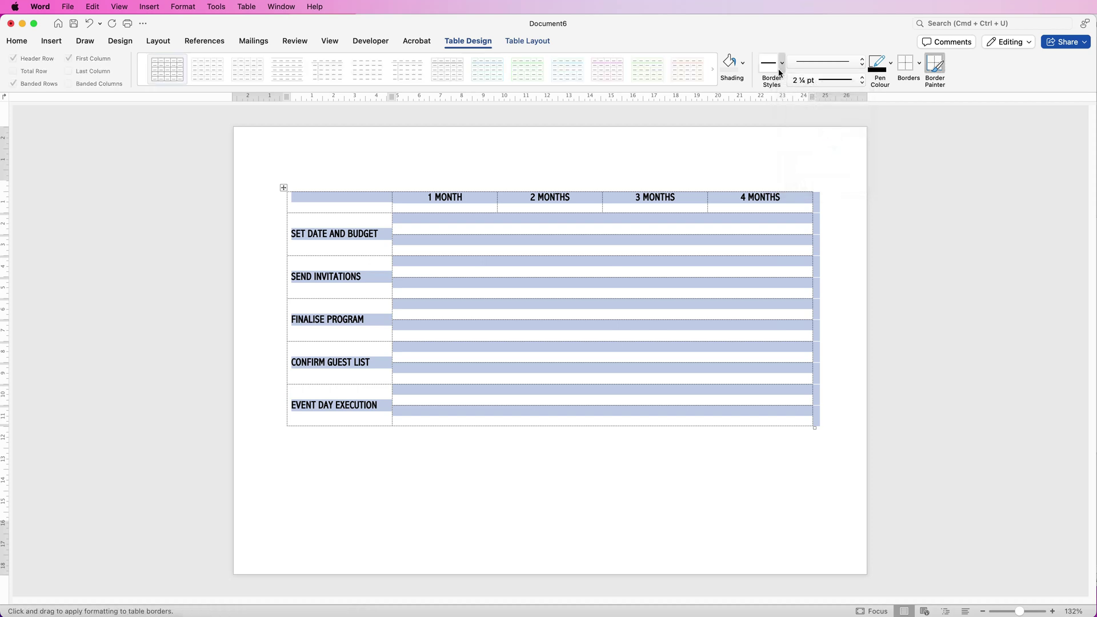
{"action": "left_click", "coordinate": [860, 67]}
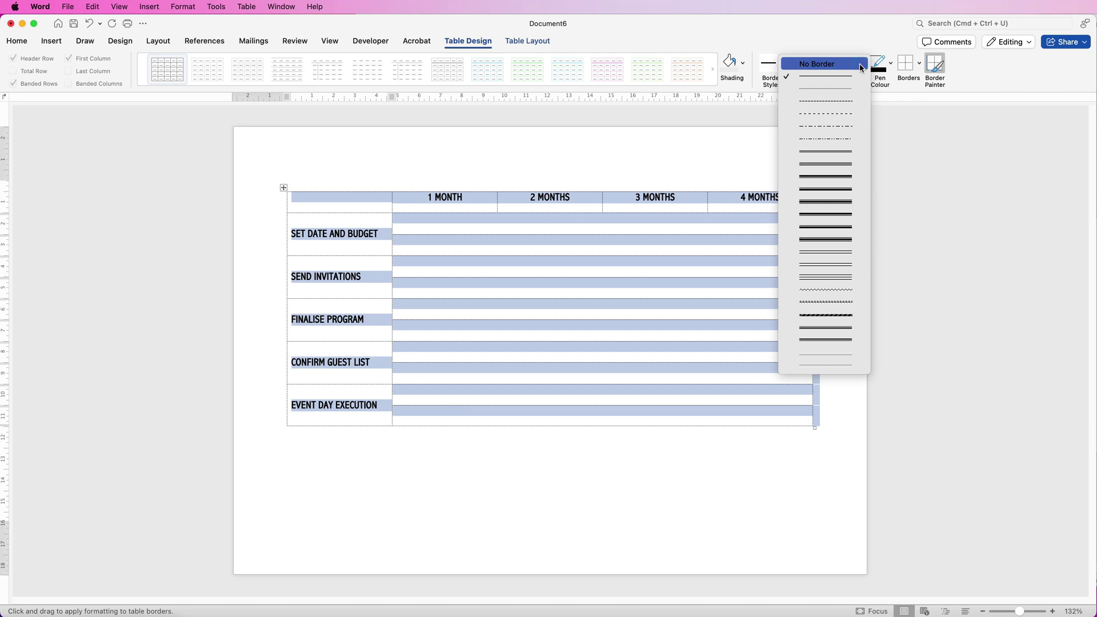
{"action": "left_click", "coordinate": [891, 70]}
{"action": "left_click", "coordinate": [892, 69]}
{"action": "left_click", "coordinate": [889, 71]}
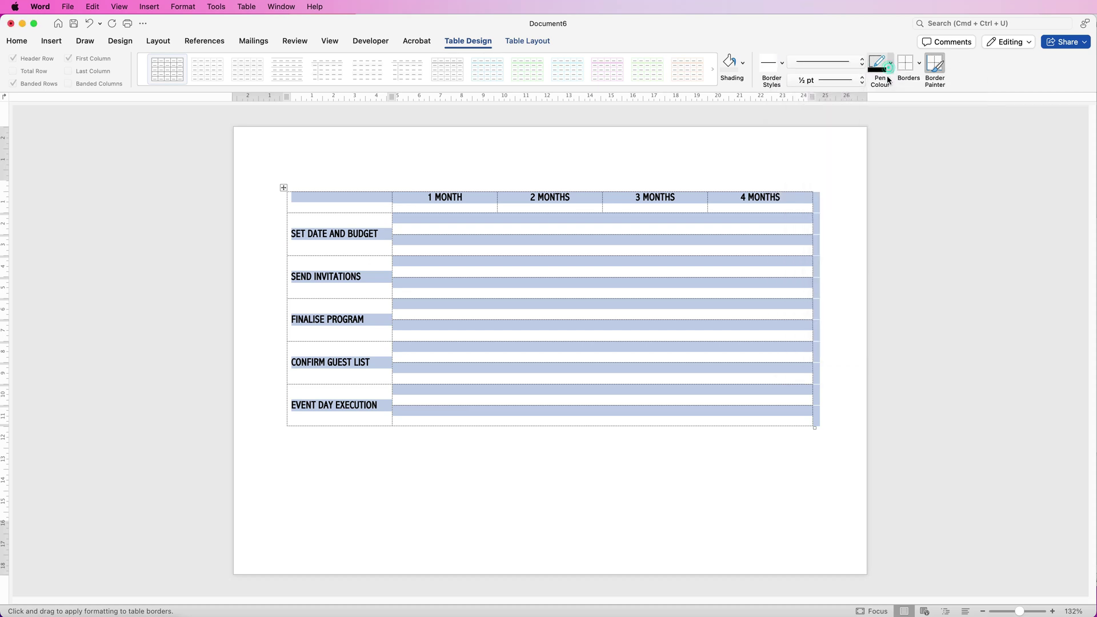
{"action": "left_click", "coordinate": [936, 69]}
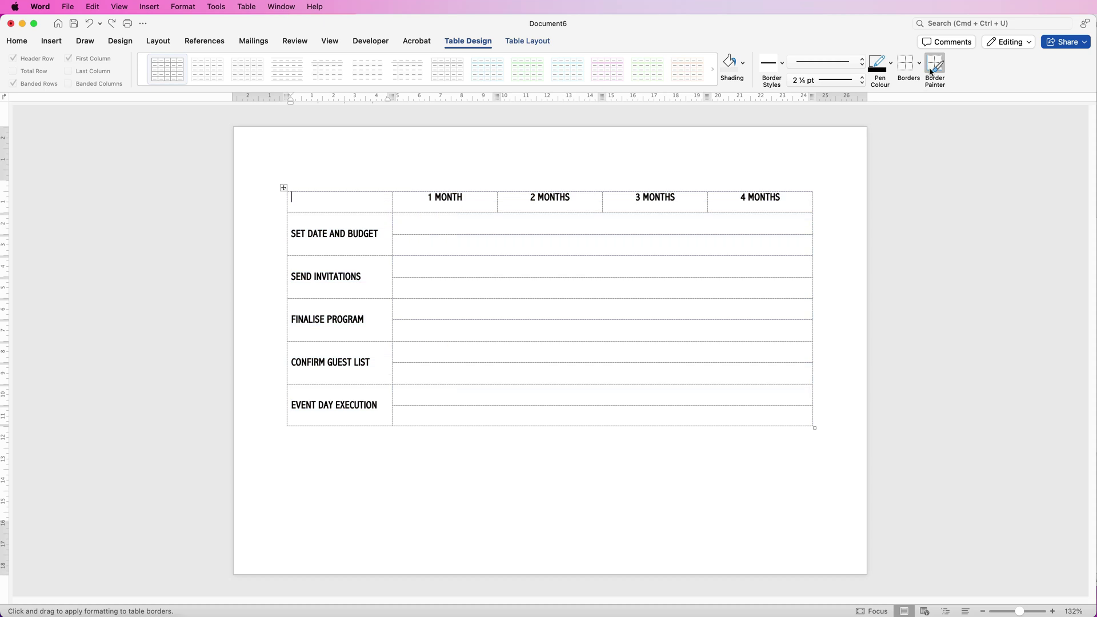
Step: Paint bold 2¼ pt dividers left of 1 MONTH and between the month headers
{"action": "left_click", "coordinate": [393, 206]}
{"action": "left_click", "coordinate": [497, 204]}
{"action": "left_click", "coordinate": [602, 206]}
{"action": "left_click", "coordinate": [707, 204]}
Step: Draw a bold line across each of the five task rows, then hide gridlines
{"action": "left_click", "coordinate": [535, 235]}
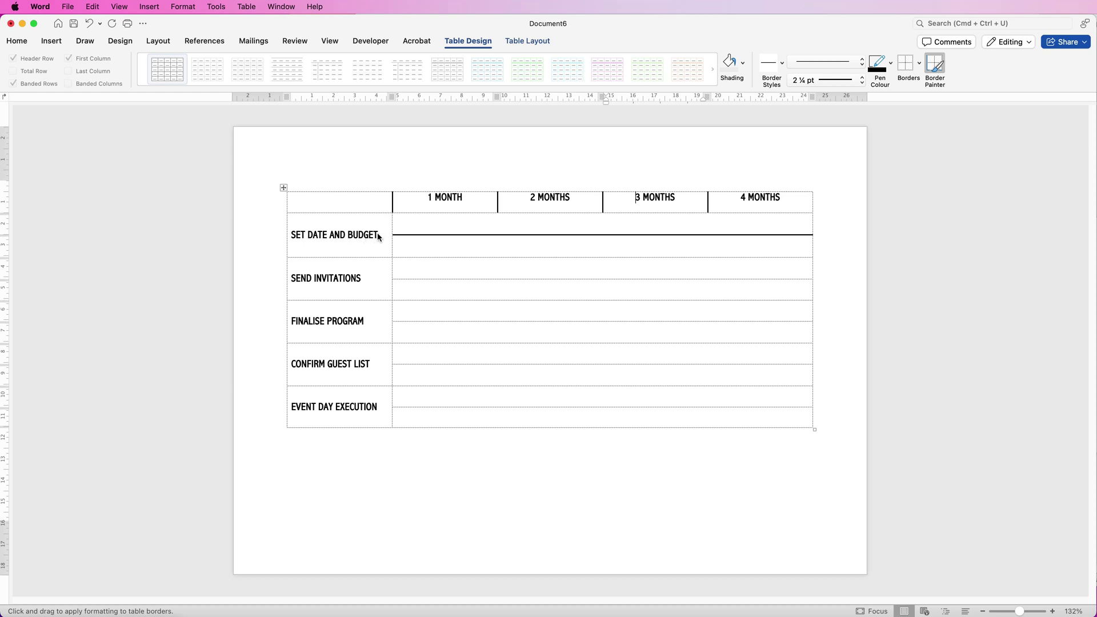
{"action": "left_click", "coordinate": [397, 280]}
{"action": "left_click", "coordinate": [397, 321]}
{"action": "left_click", "coordinate": [397, 365]}
{"action": "left_click", "coordinate": [397, 409]}
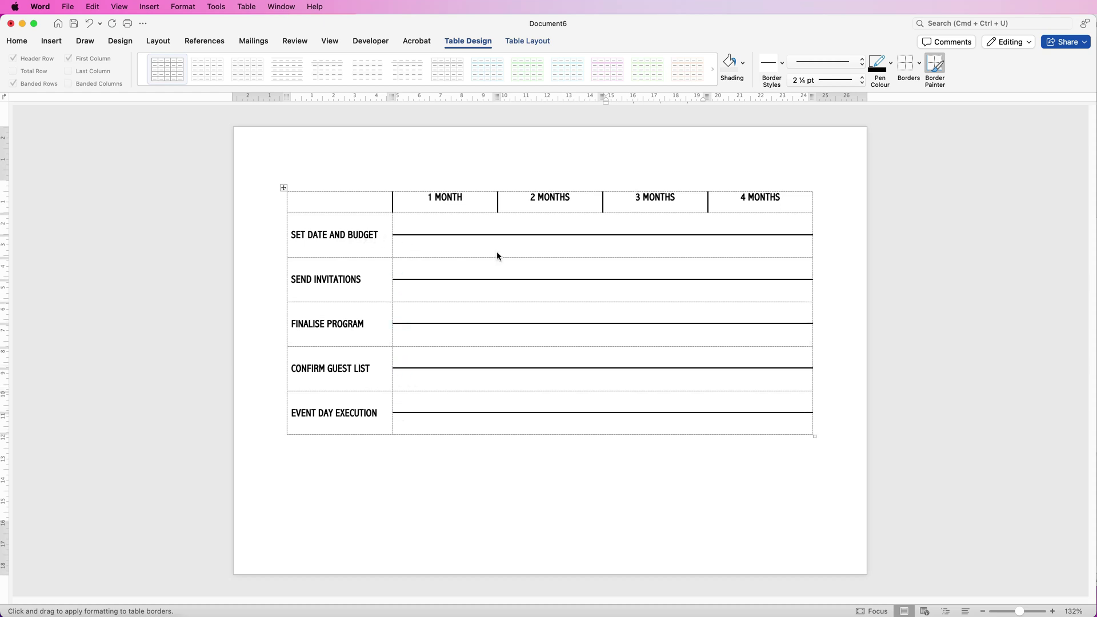
{"action": "left_click", "coordinate": [919, 62]}
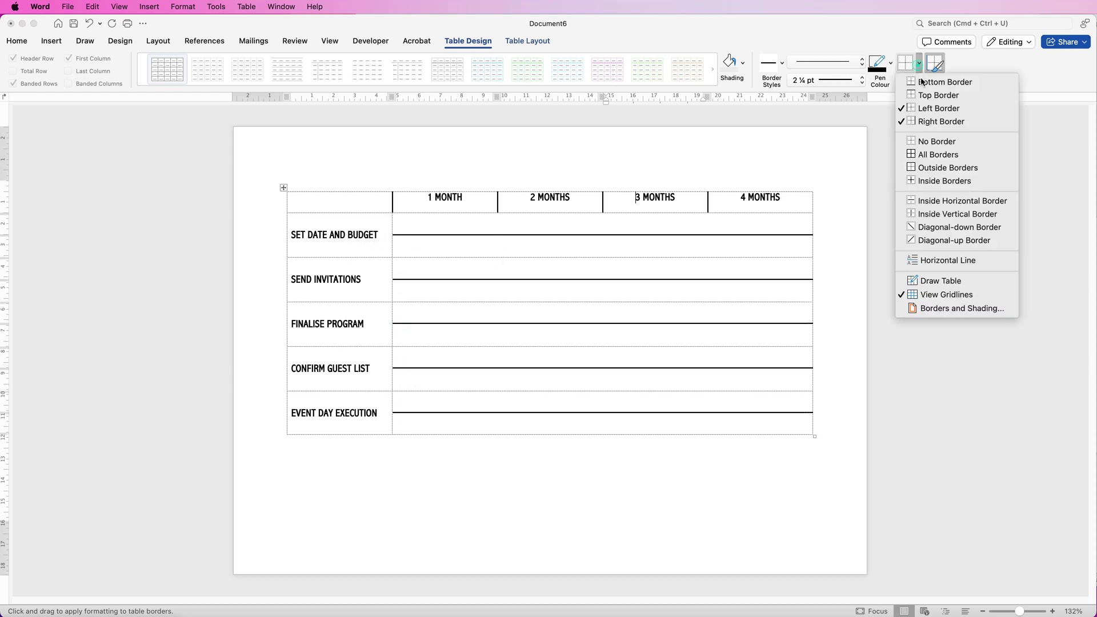
{"action": "left_click", "coordinate": [919, 296]}
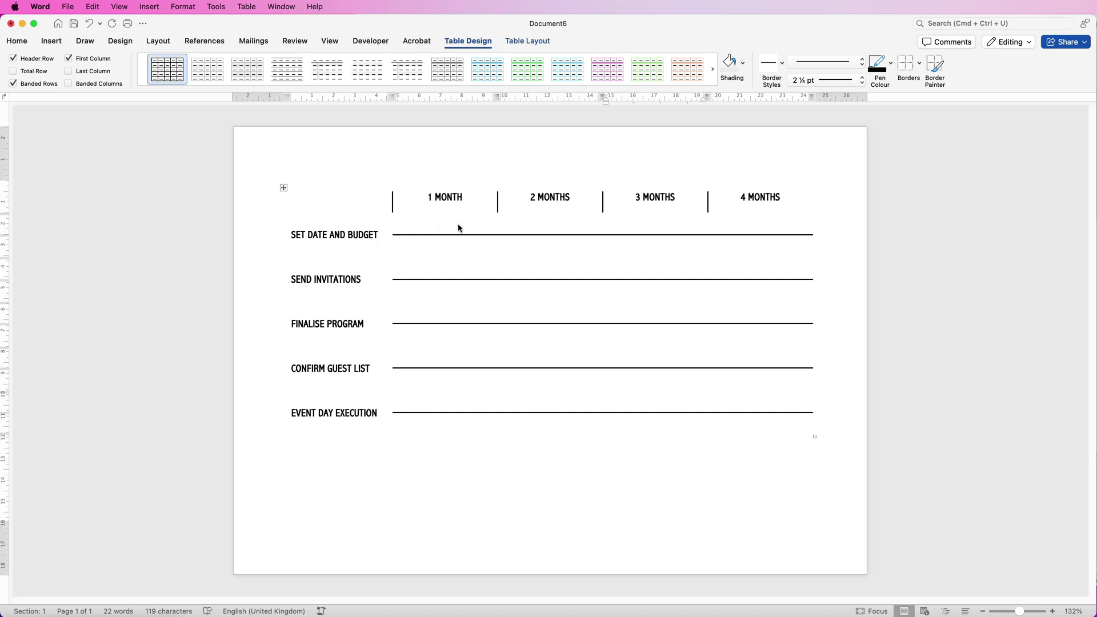
Step: Draw an empty 11 cm by 1.6 cm text box and move it onto the SET DATE AND BUDGET line
{"action": "left_click", "coordinate": [51, 41]}
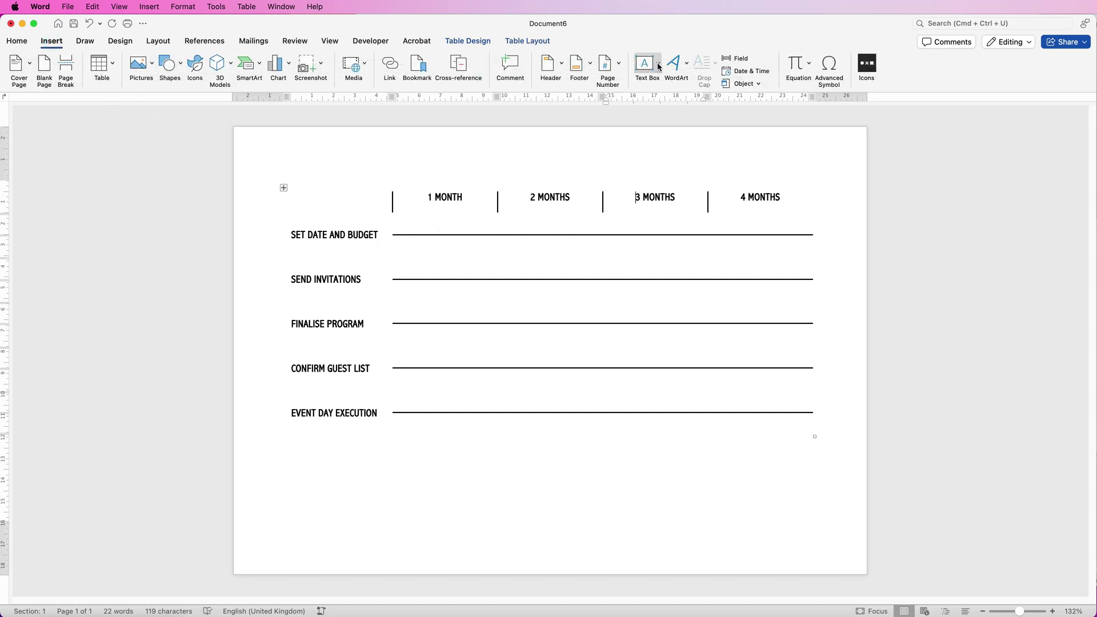
{"action": "left_click", "coordinate": [658, 67]}
{"action": "left_click", "coordinate": [665, 86]}
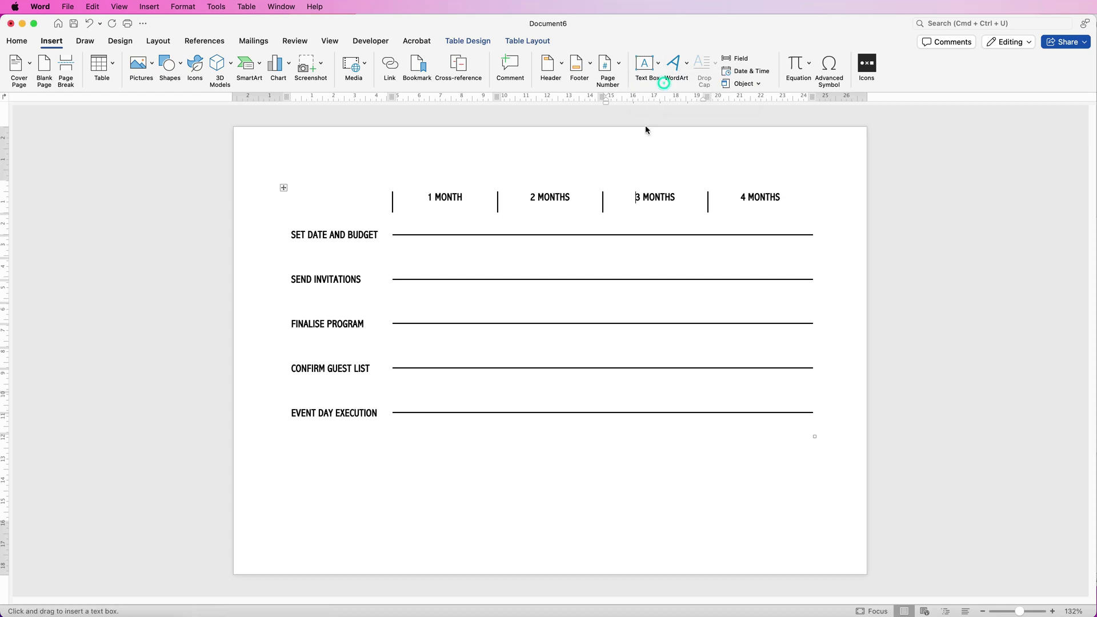
{"action": "mouse_move", "coordinate": [477, 154]}
{"action": "left_mouse_down"}
{"action": "mouse_move", "coordinate": [700, 176]}
{"action": "mouse_move", "coordinate": [775, 198]}
{"action": "left_mouse_up"}
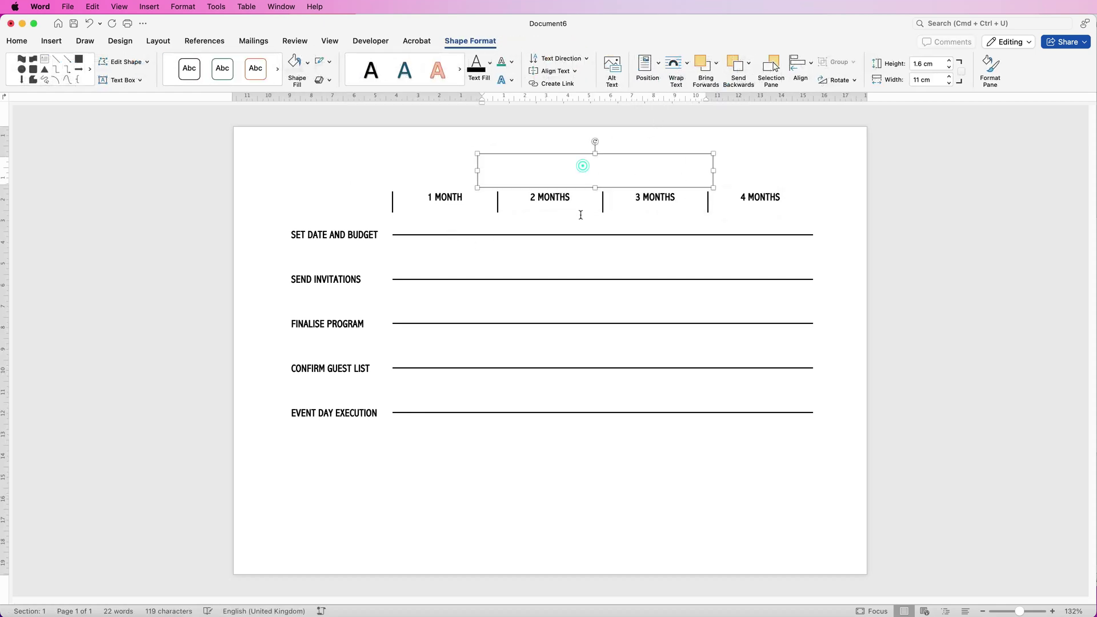
{"action": "left_click_drag", "start_coordinate": [602, 154], "coordinate": [552, 232]}
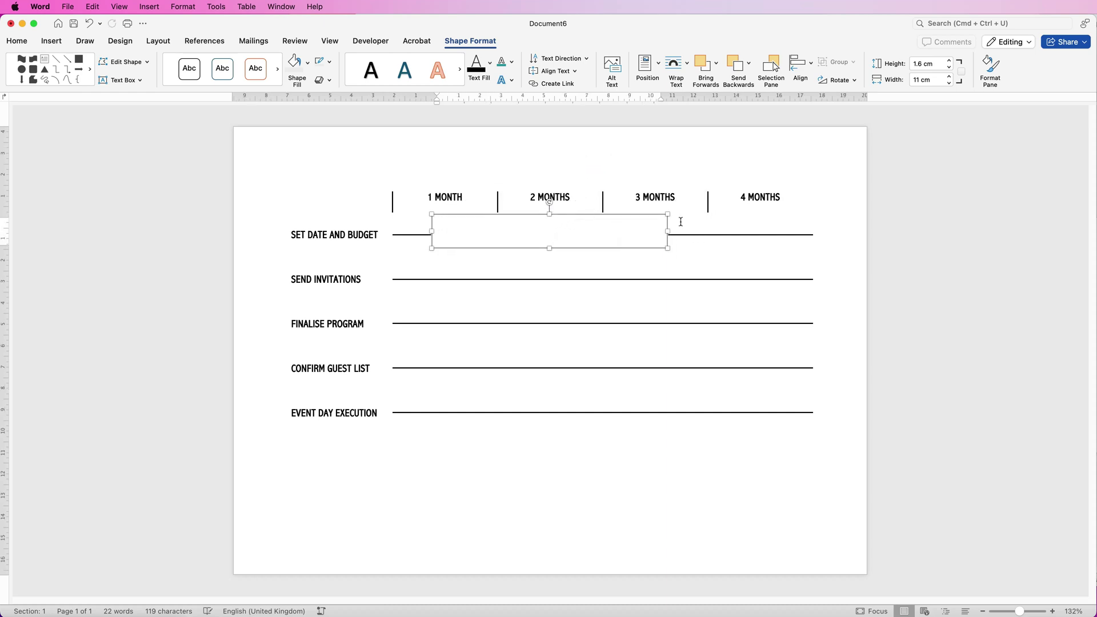
Step: Give the empty text box a 2¼ pt outline
{"action": "left_click", "coordinate": [681, 222]}
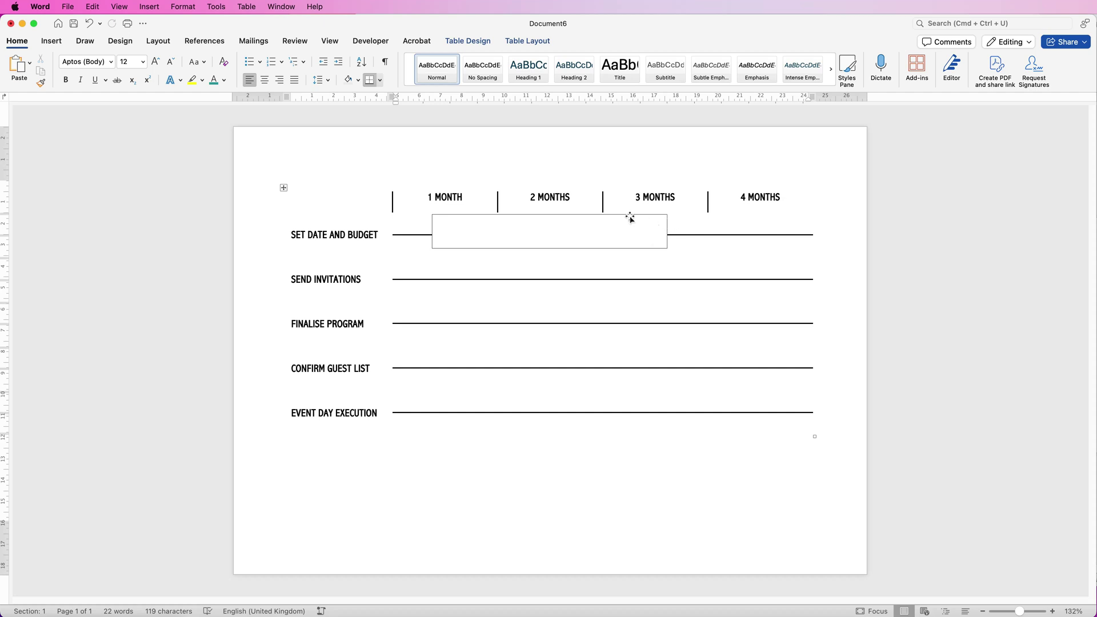
{"action": "left_click", "coordinate": [470, 234]}
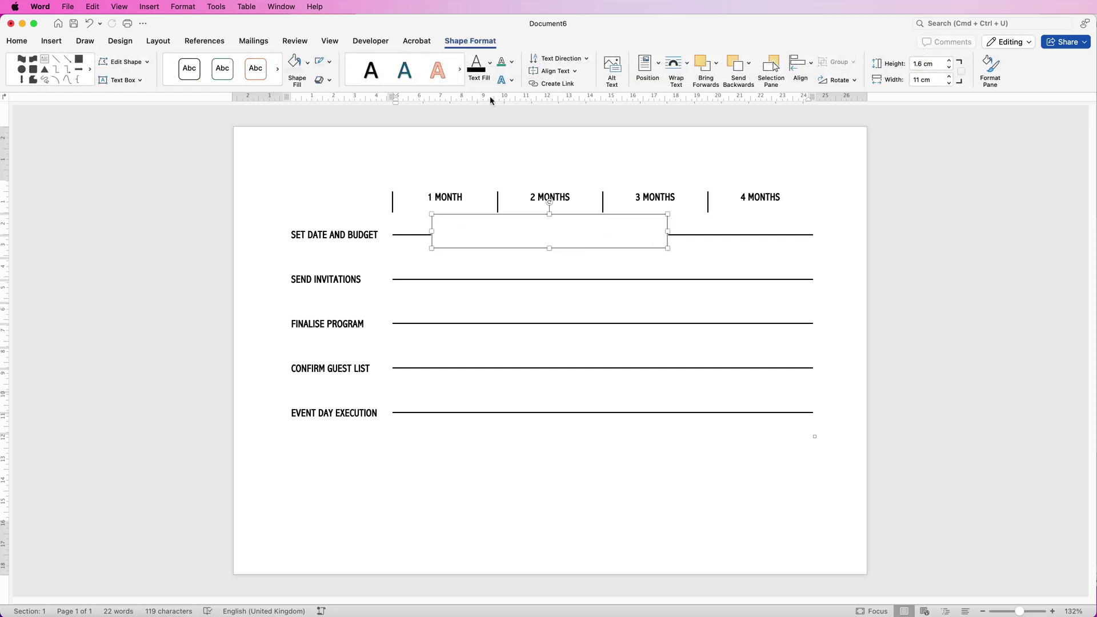
{"action": "left_click", "coordinate": [329, 68]}
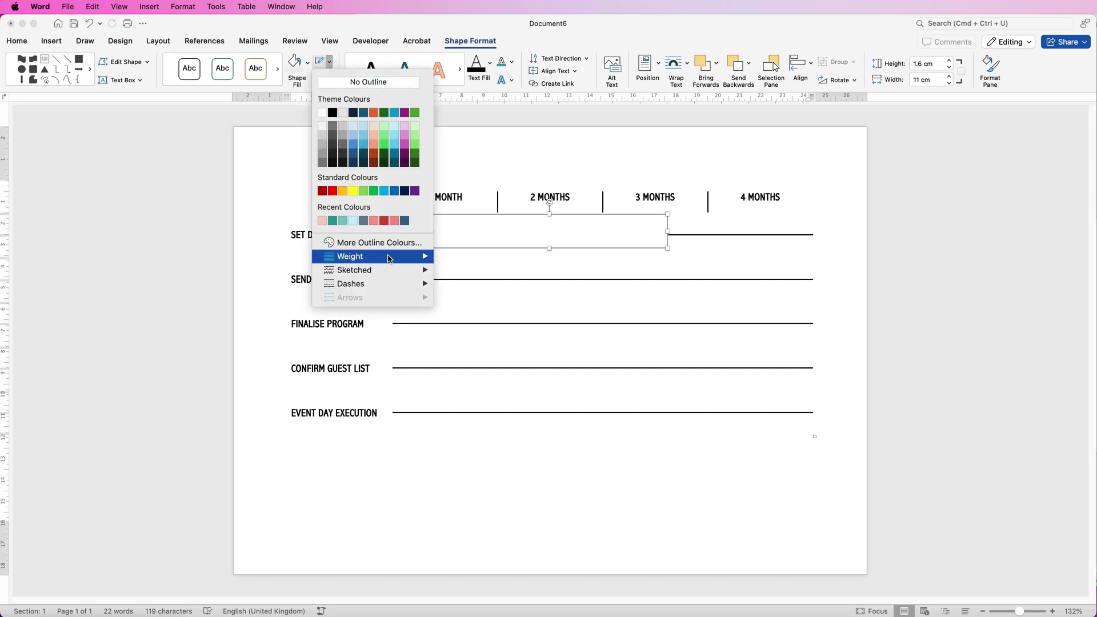
{"action": "mouse_move", "coordinate": [391, 261]}
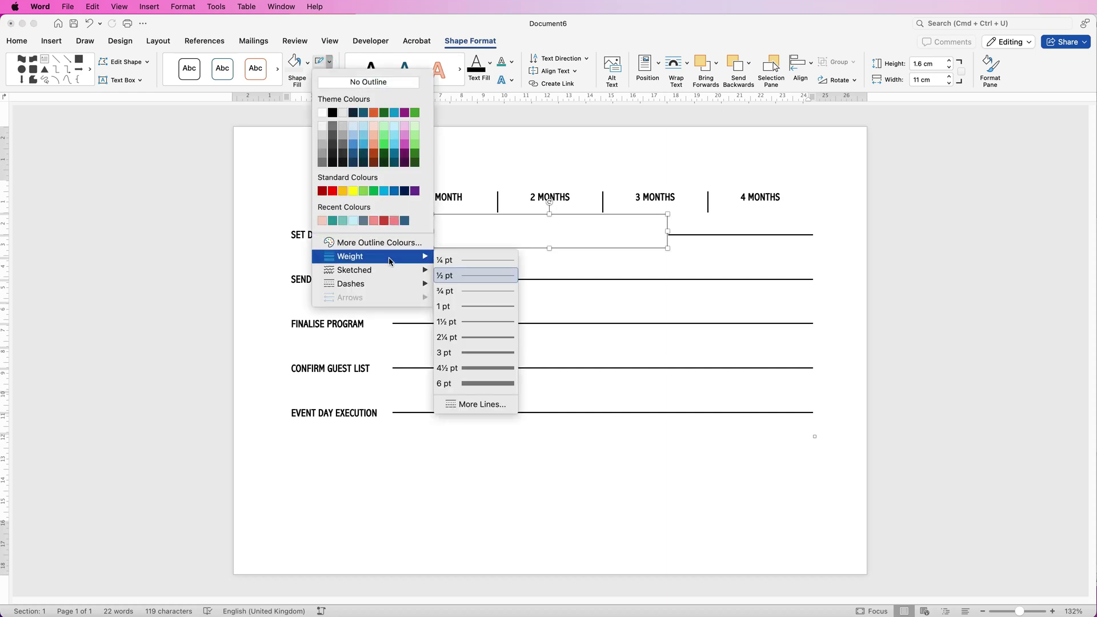
{"action": "left_click", "coordinate": [480, 338]}
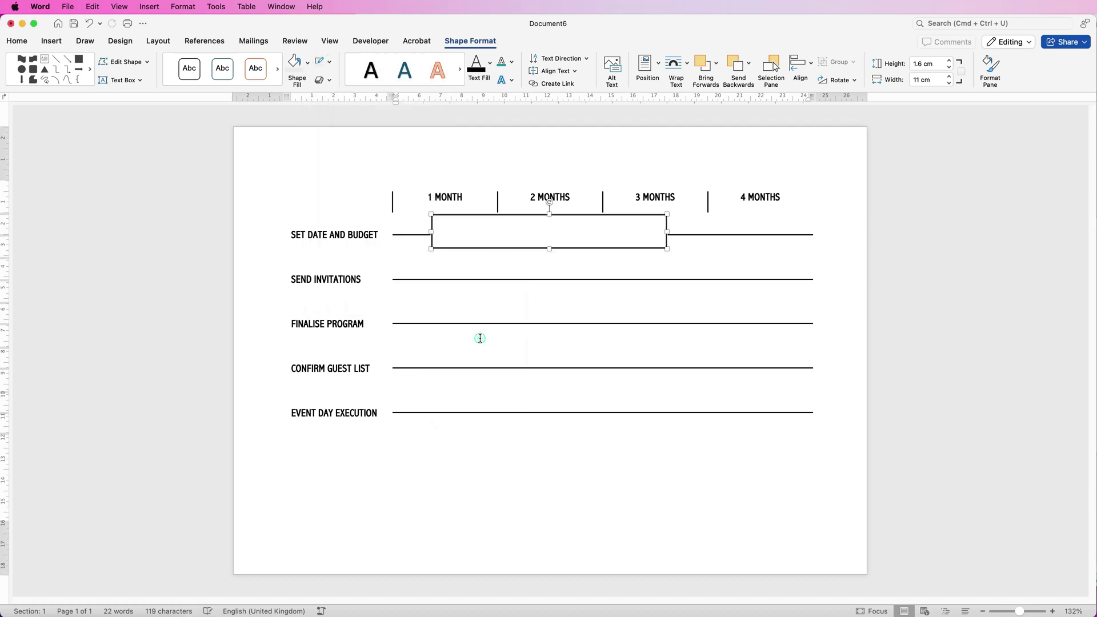
{"action": "left_click", "coordinate": [685, 260]}
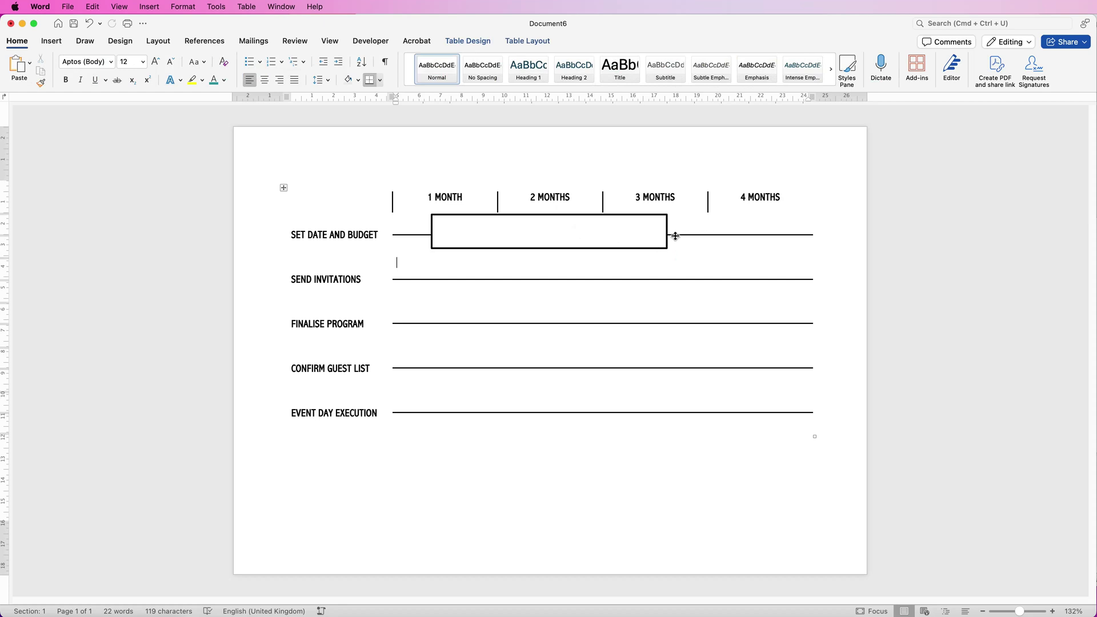
Step: Reduce the box's outline weight to 1½ pt
{"action": "left_click", "coordinate": [548, 233]}
{"action": "left_click", "coordinate": [329, 68]}
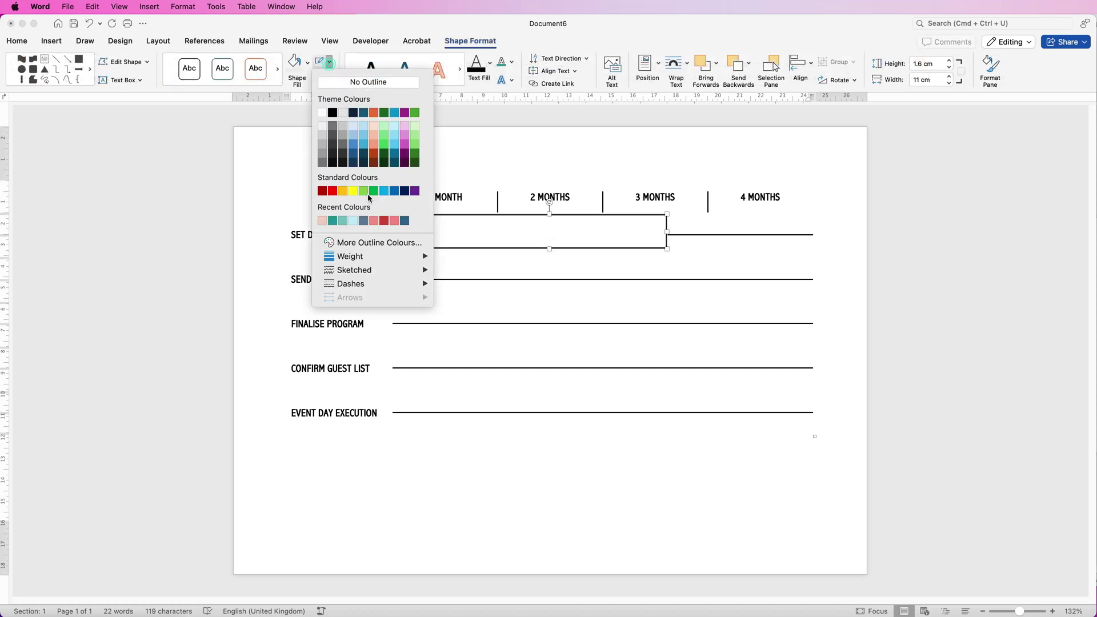
{"action": "mouse_move", "coordinate": [400, 256]}
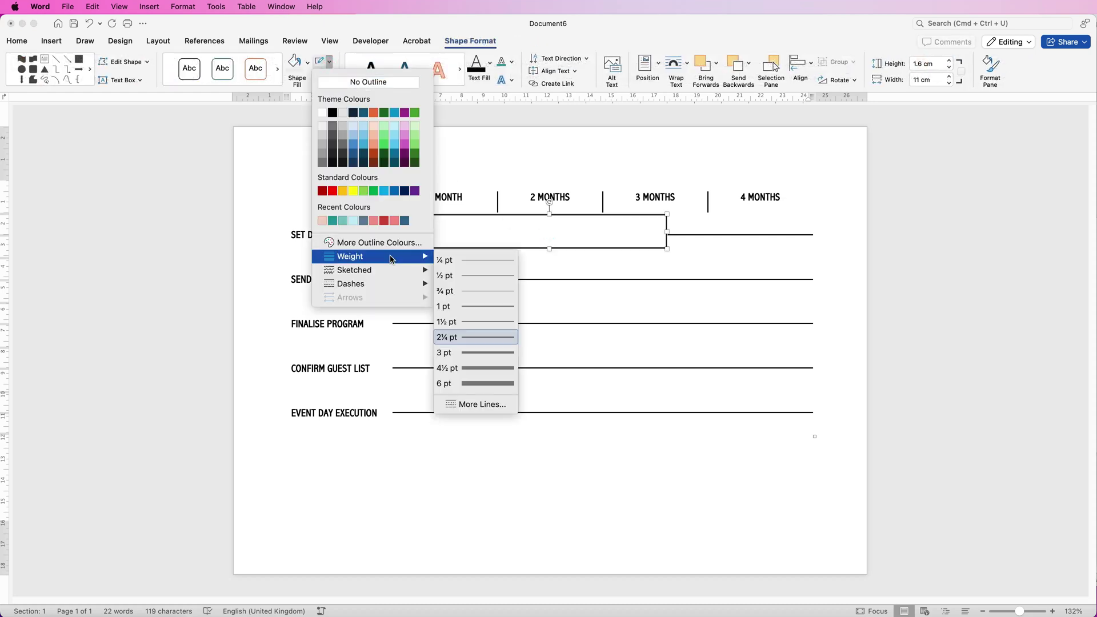
{"action": "left_click", "coordinate": [466, 322]}
{"action": "left_click", "coordinate": [692, 261]}
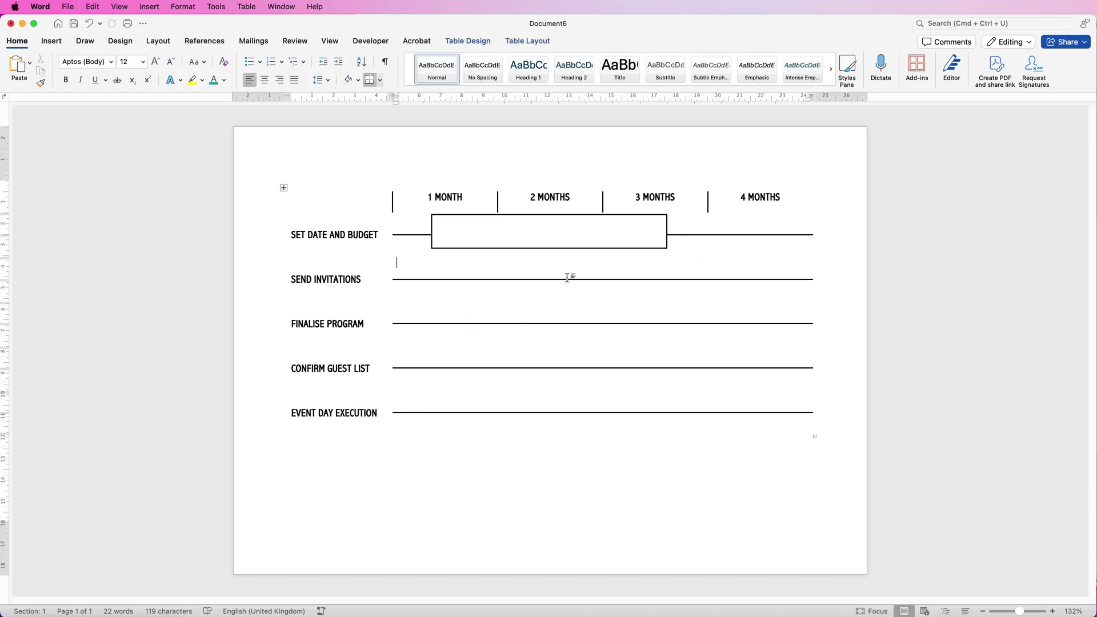
Step: Narrow the box to 5.08 cm wide and place a copy under 3 MONTHS
{"action": "left_click_drag", "start_coordinate": [541, 234], "coordinate": [588, 231]}
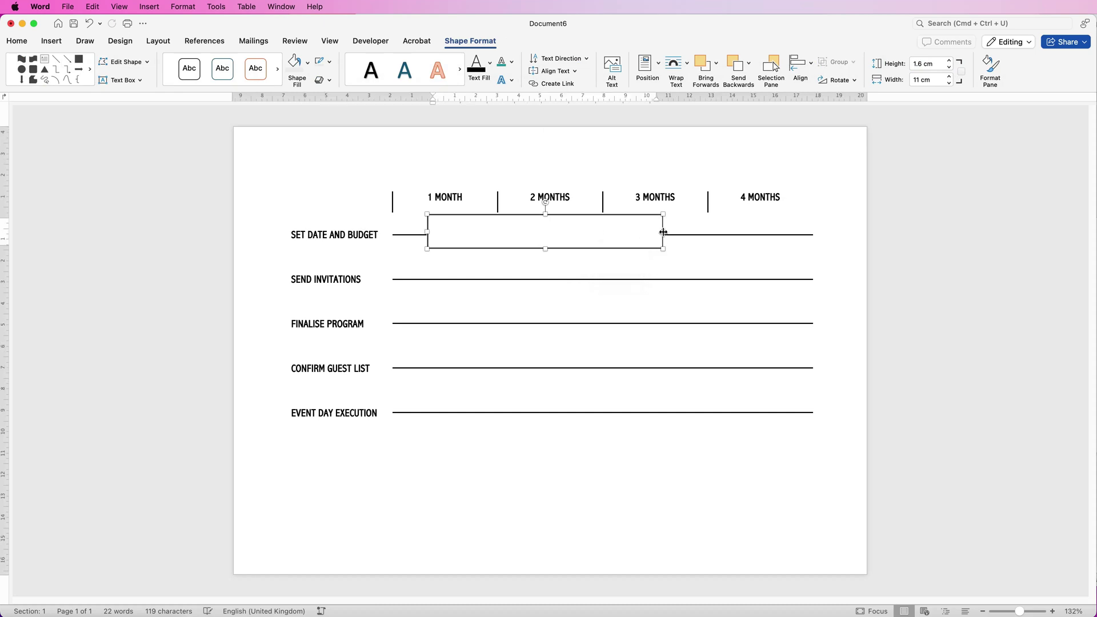
{"action": "left_click_drag", "start_coordinate": [663, 232], "coordinate": [535, 232]}
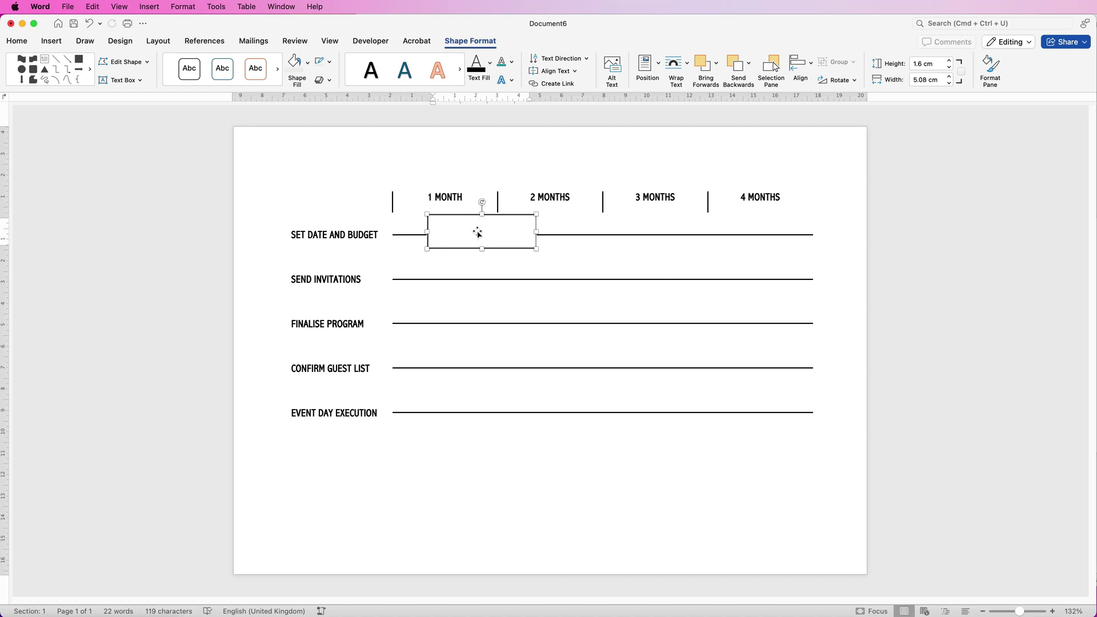
{"action": "left_click_drag", "start_coordinate": [474, 233], "coordinate": [667, 243]}
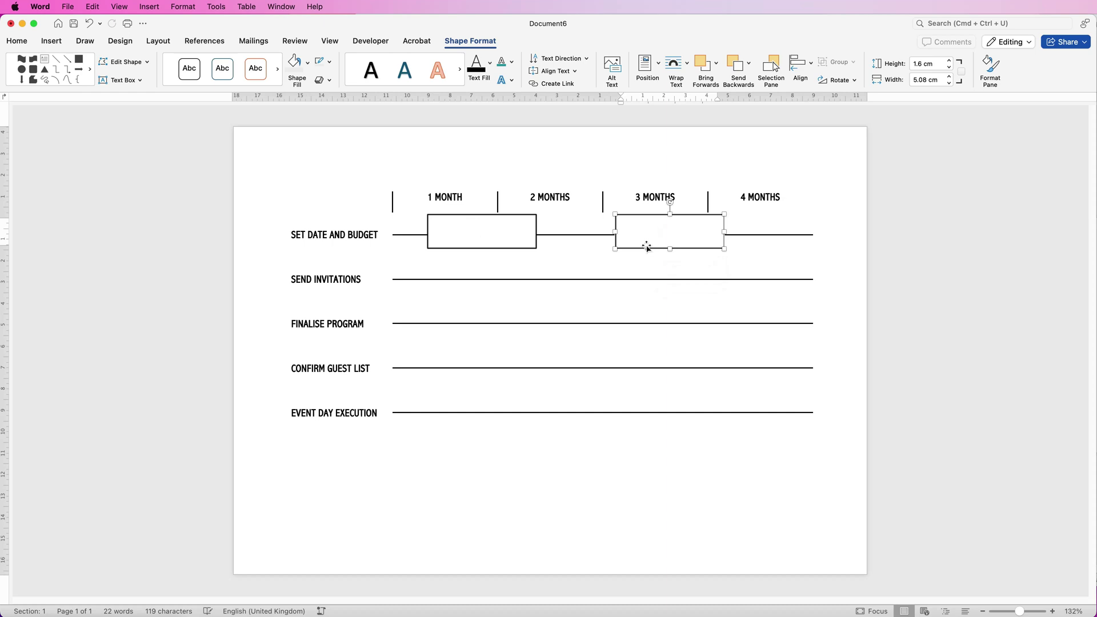
Step: Copy and paste the box onto the Send Invitations line
{"action": "left_click", "coordinate": [18, 41]}
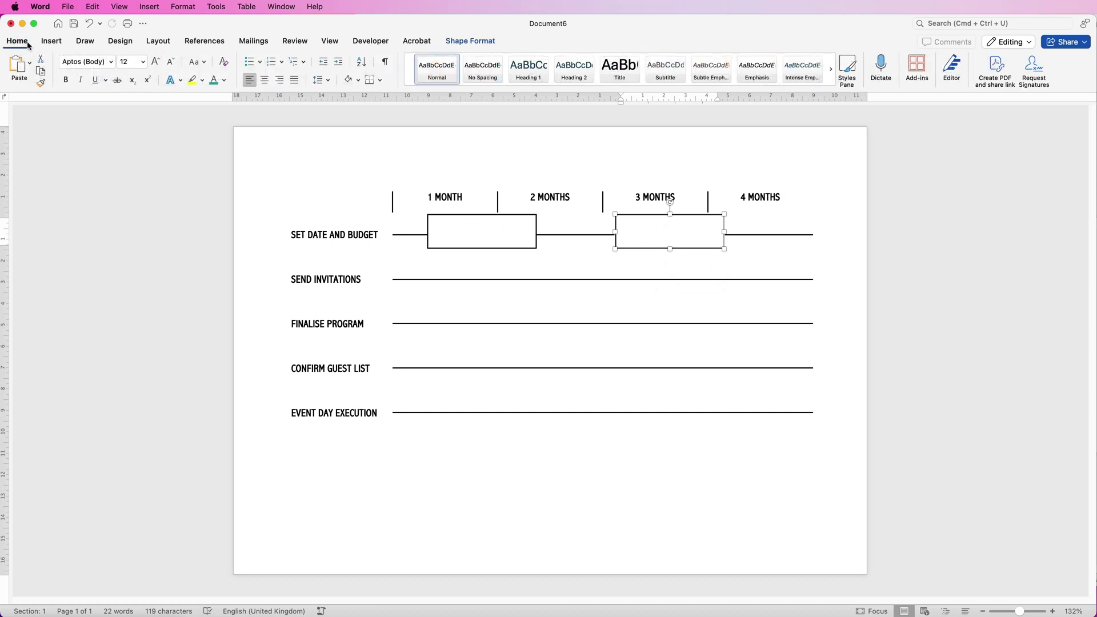
{"action": "left_click", "coordinate": [40, 71]}
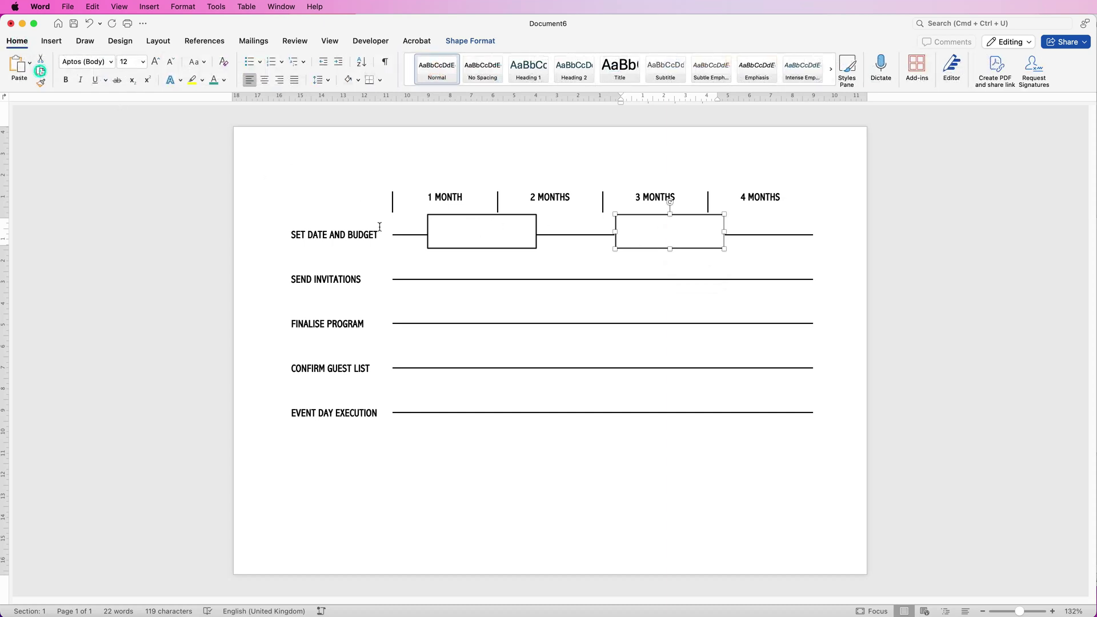
{"action": "left_click", "coordinate": [431, 285]}
{"action": "left_click", "coordinate": [19, 66]}
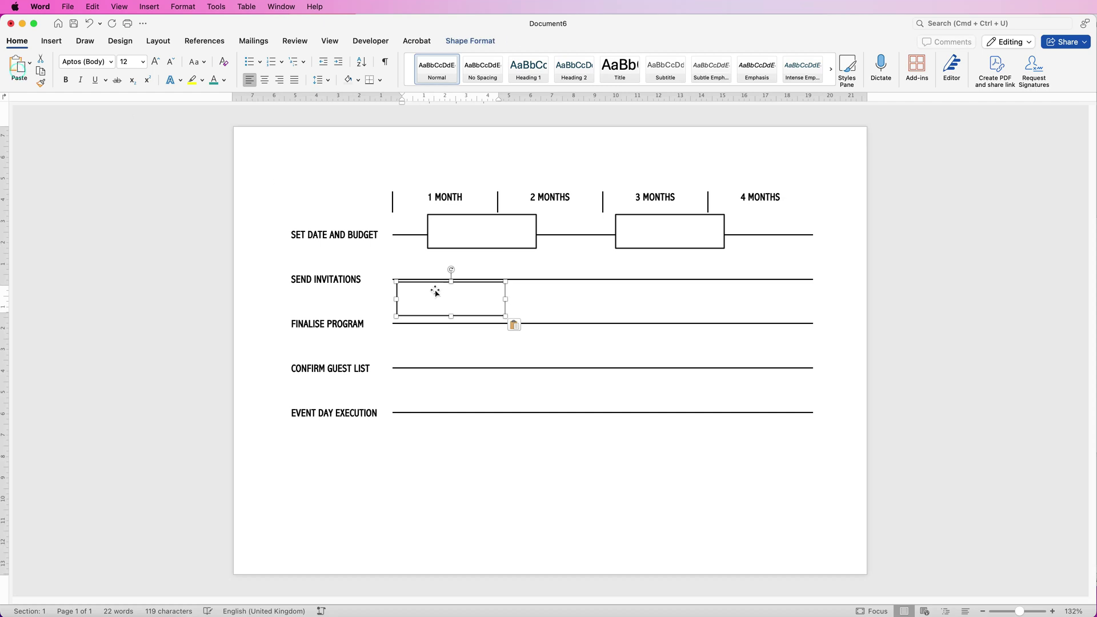
{"action": "left_click_drag", "start_coordinate": [440, 290], "coordinate": [737, 409]}
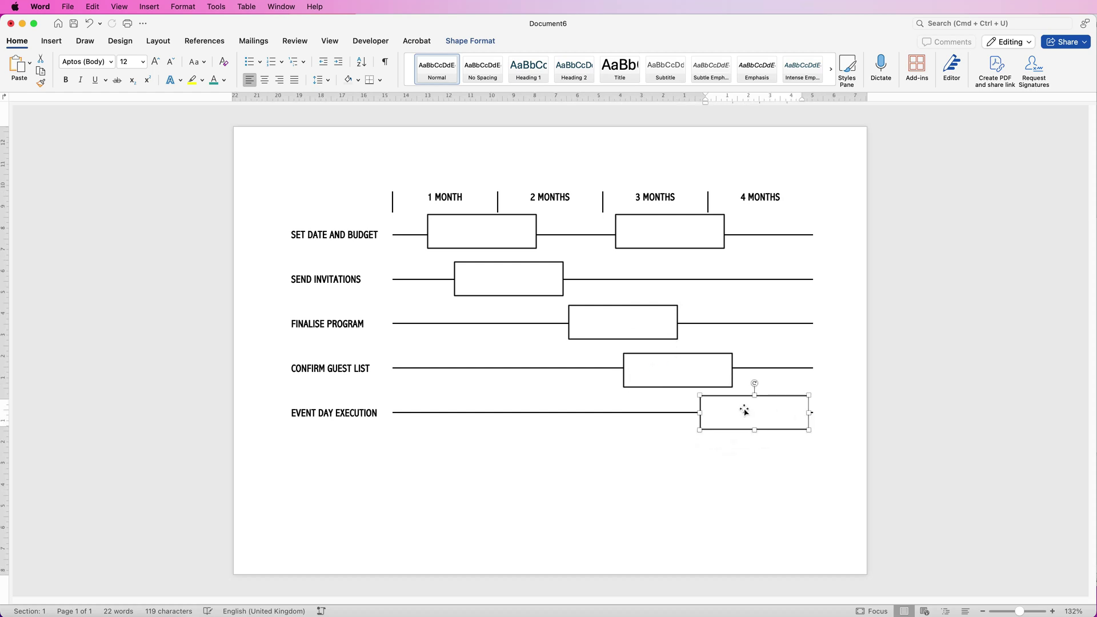
{"action": "left_click", "coordinate": [480, 232]}
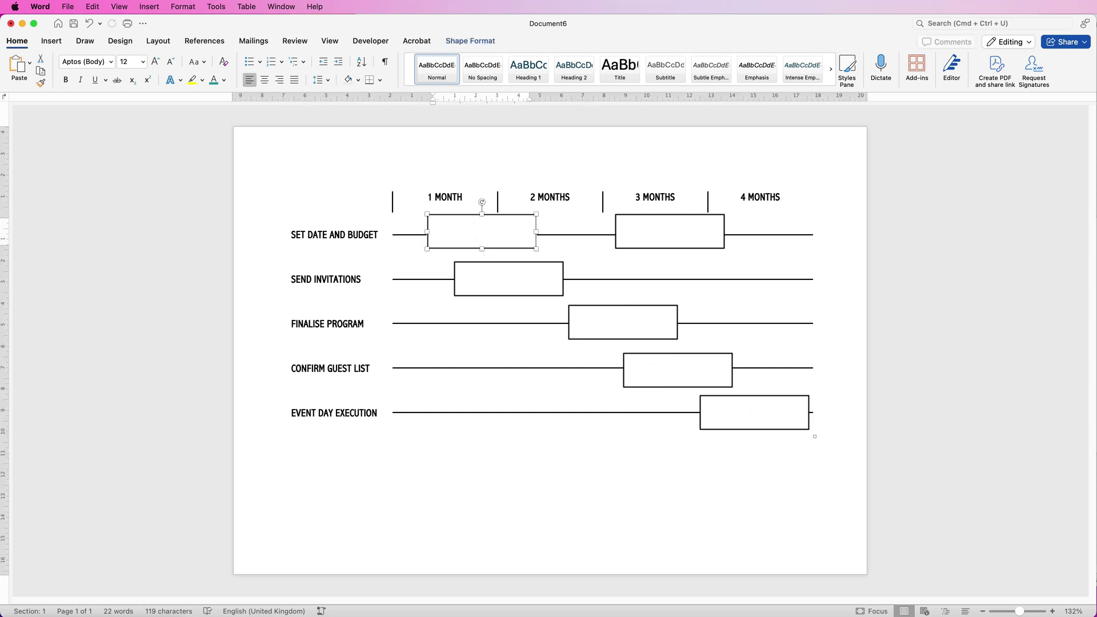
Step: Paste the placeholder paragraph into the first Set Date and Budget box
{"action": "left_click", "coordinate": [472, 226]}
{"action": "key", "text": "super+v"}
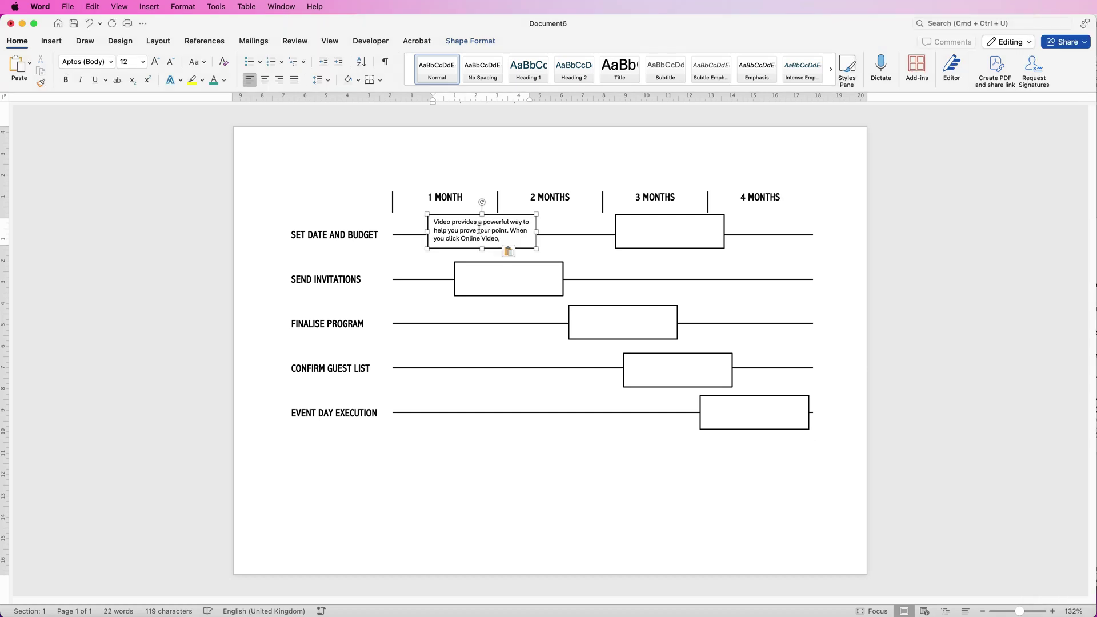
{"action": "scroll", "coordinate": [774, 421], "scroll_direction": "up", "scroll_amount": 5}
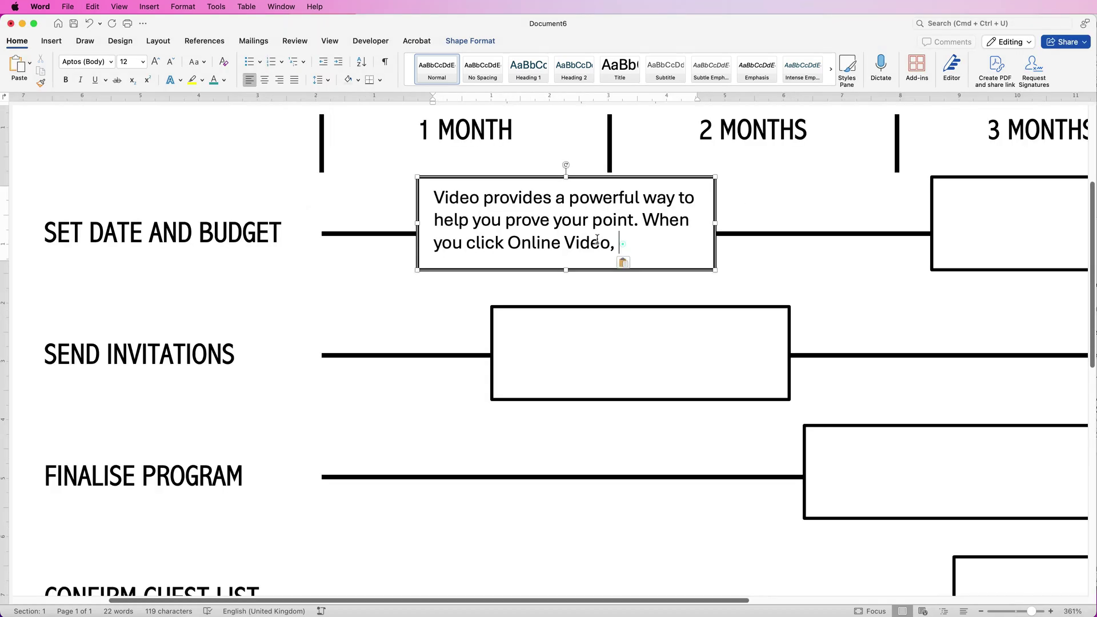
{"action": "left_click_drag", "start_coordinate": [623, 244], "coordinate": [471, 211]}
{"action": "key", "text": "super+a"}
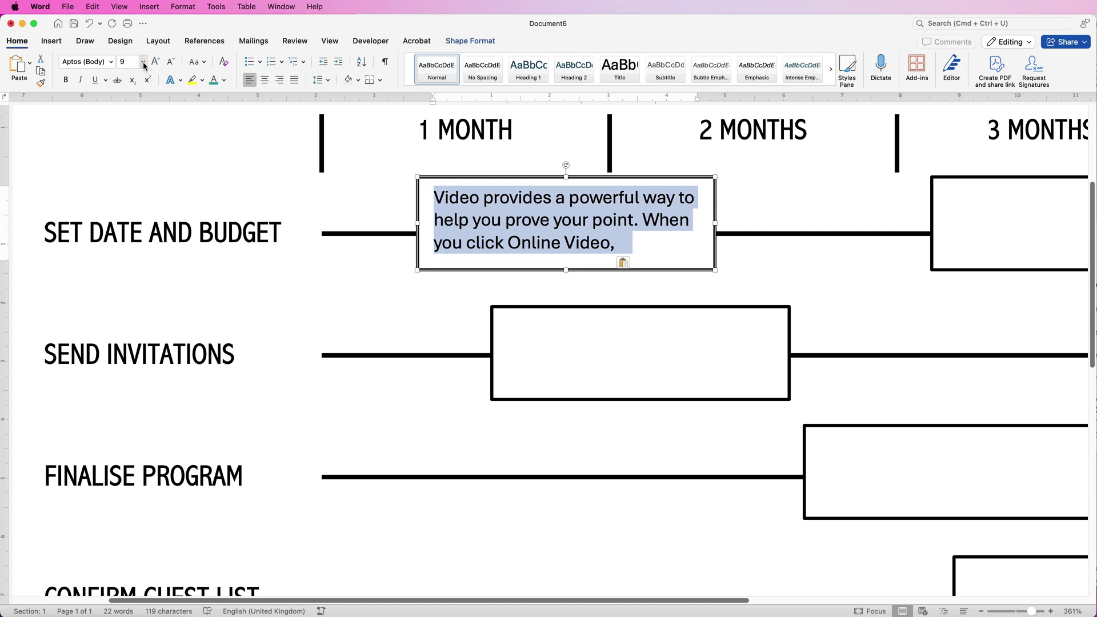
Step: Format the box's text as 8 pt Abadi MT
{"action": "left_click", "coordinate": [143, 63]}
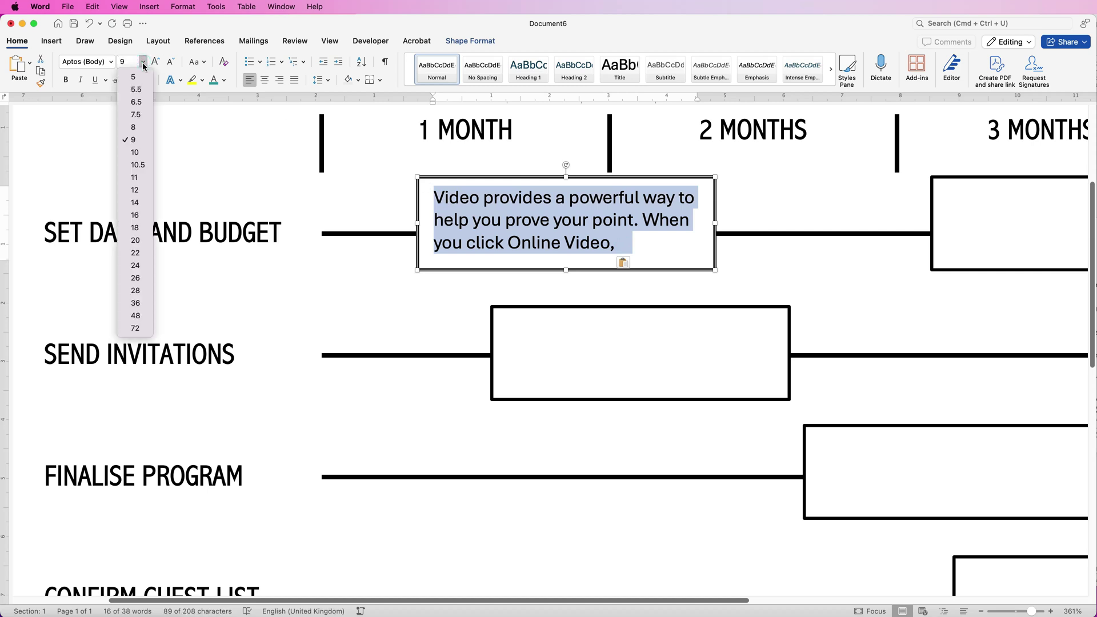
{"action": "left_click", "coordinate": [137, 128]}
{"action": "left_click", "coordinate": [111, 62]}
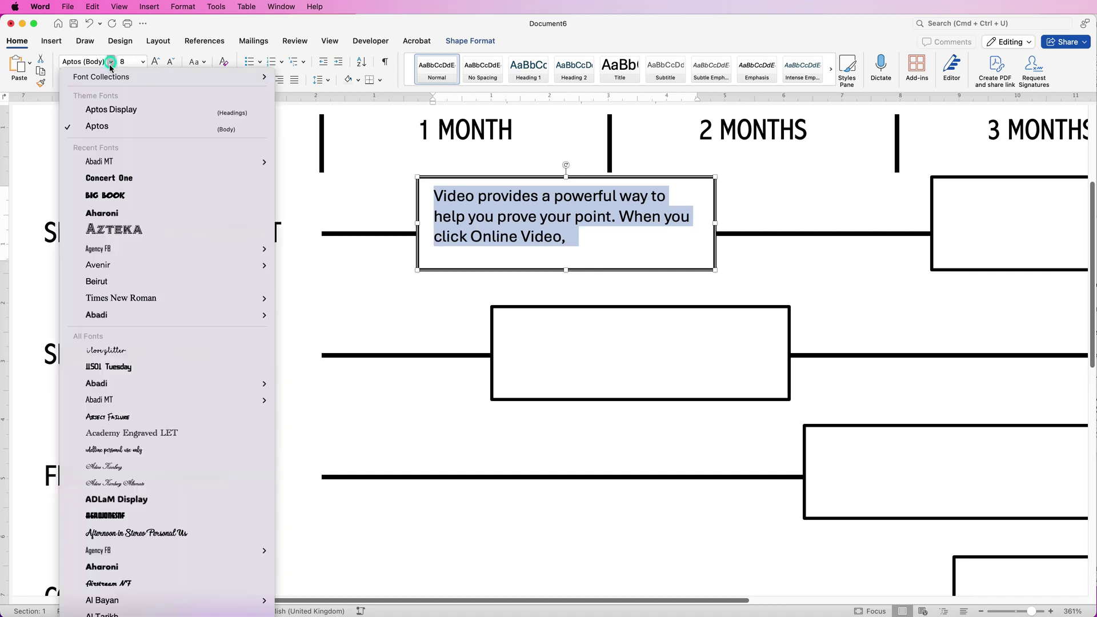
{"action": "mouse_move", "coordinate": [94, 163]}
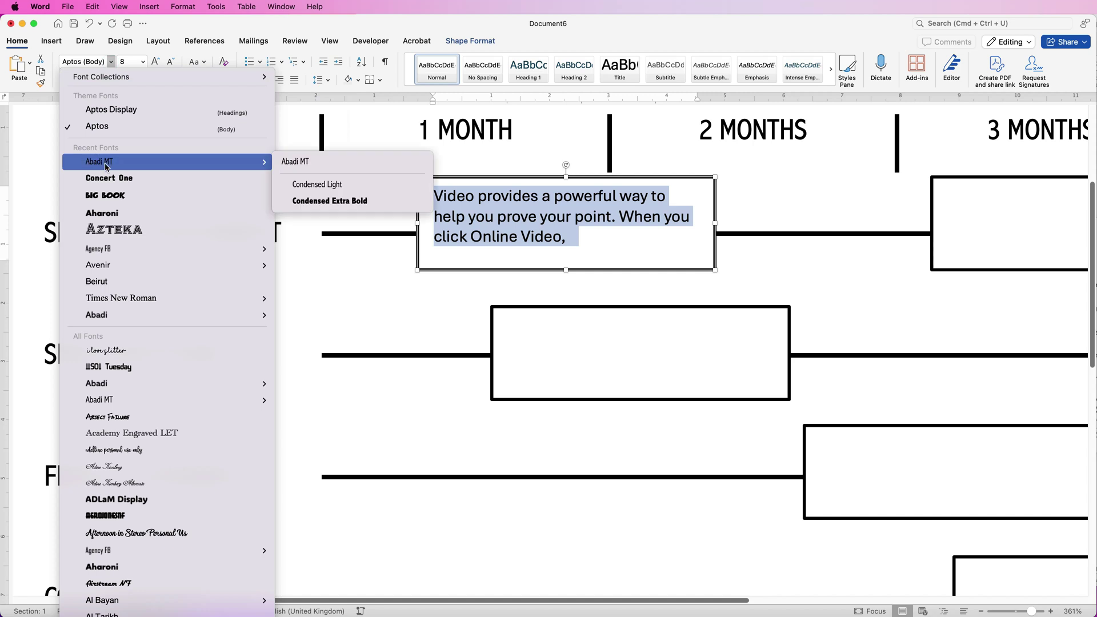
{"action": "left_click", "coordinate": [98, 165]}
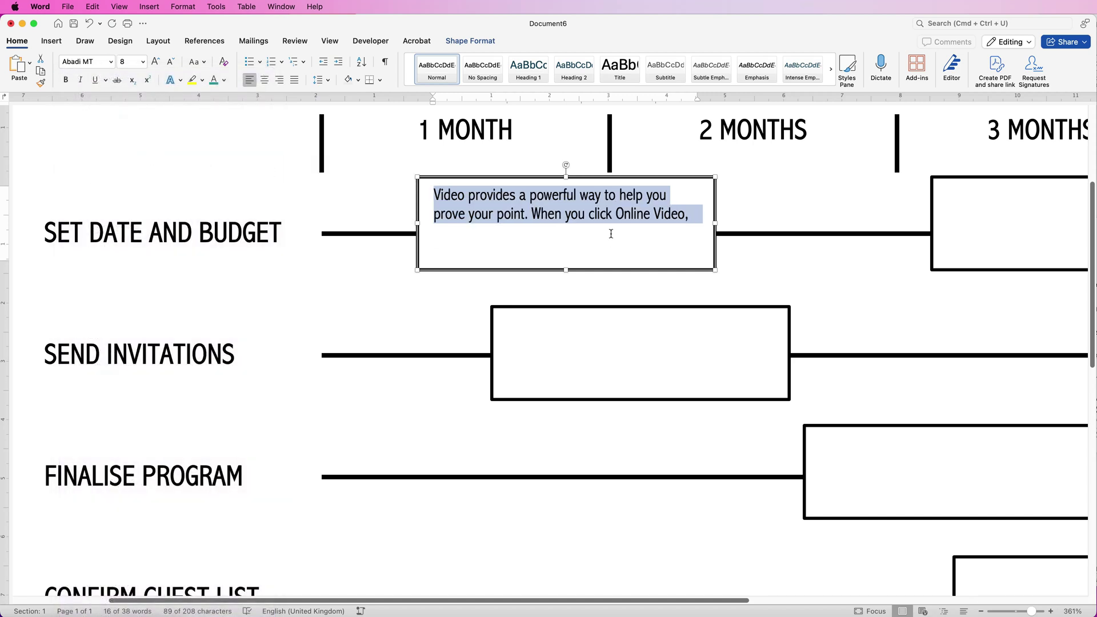
{"action": "left_click", "coordinate": [702, 223]}
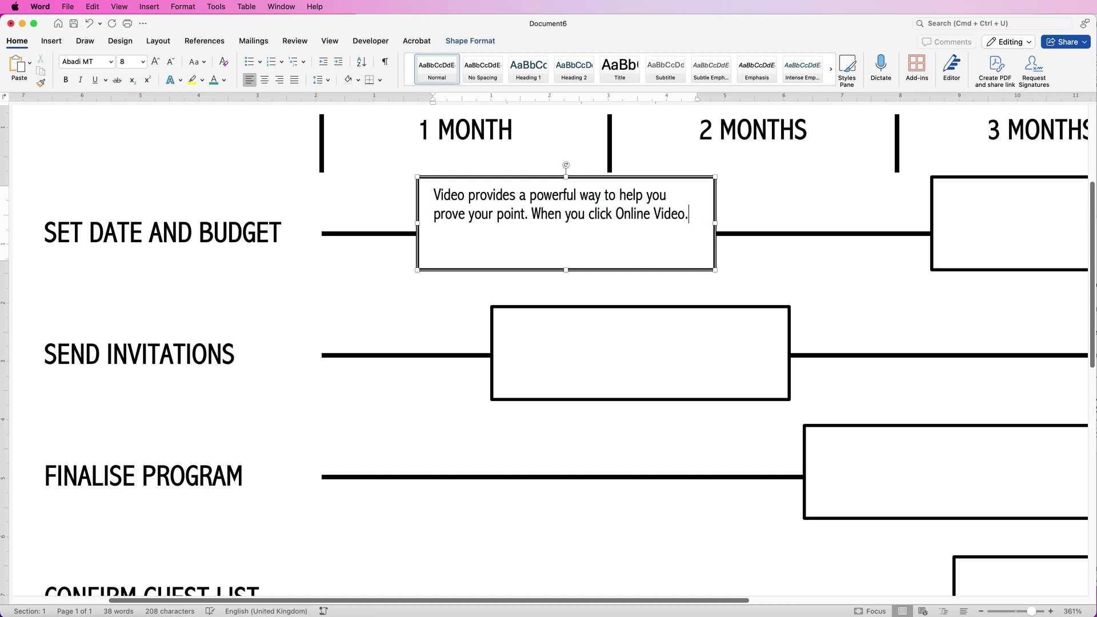
Step: Shorten the first note box to fit its text, shift it right, and widen it slightly
{"action": "left_click_drag", "start_coordinate": [565, 269], "coordinate": [566, 235]}
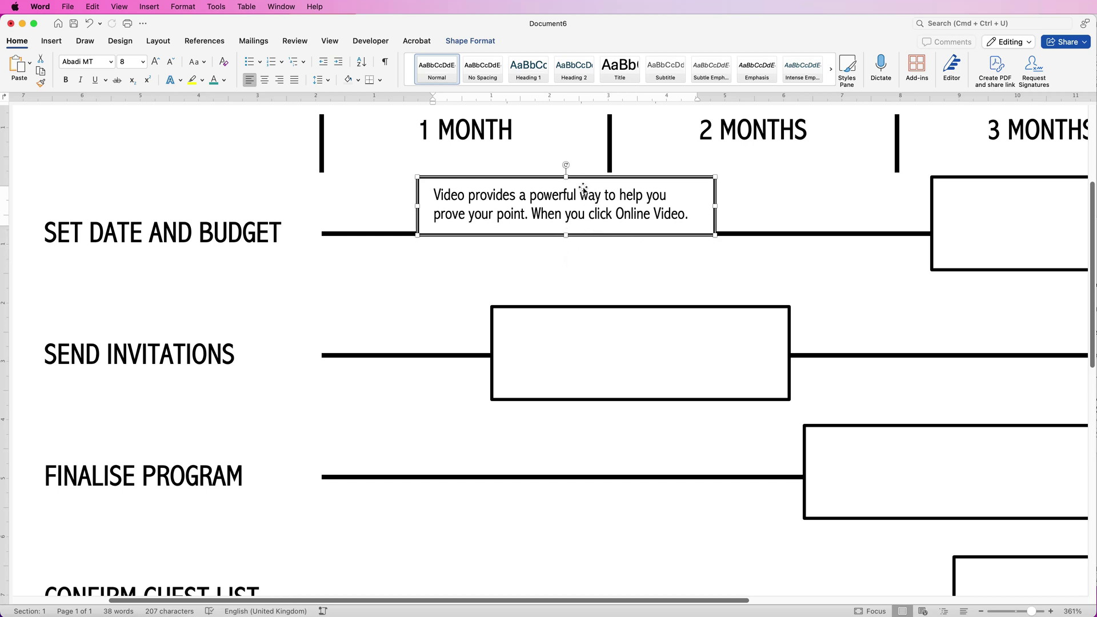
{"action": "left_click", "coordinate": [584, 207]}
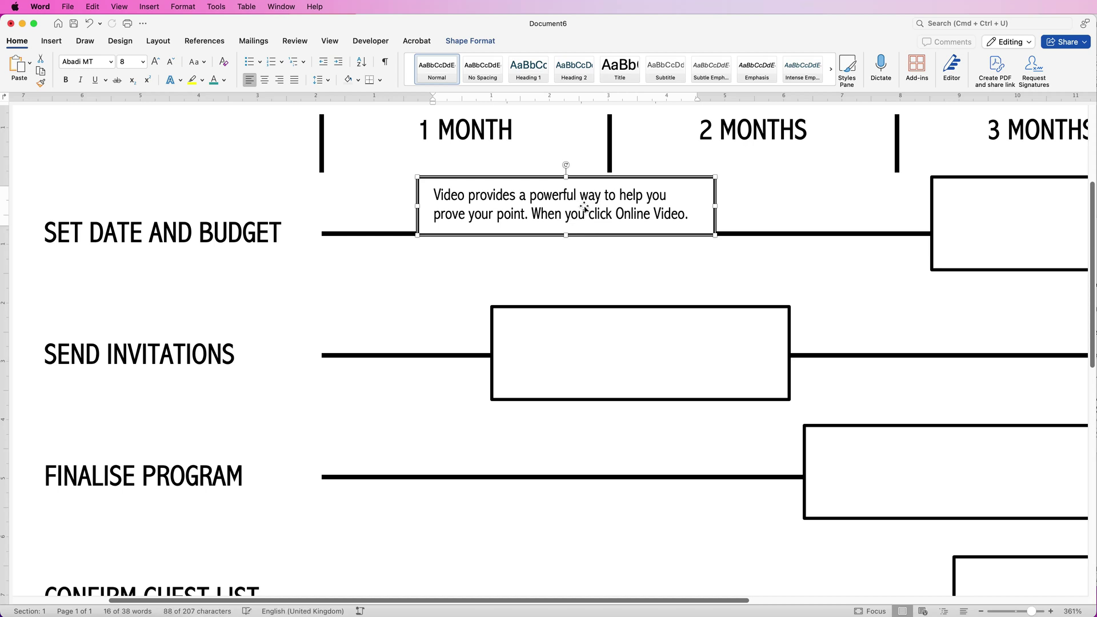
{"action": "left_click_drag", "start_coordinate": [583, 219], "coordinate": [622, 234]}
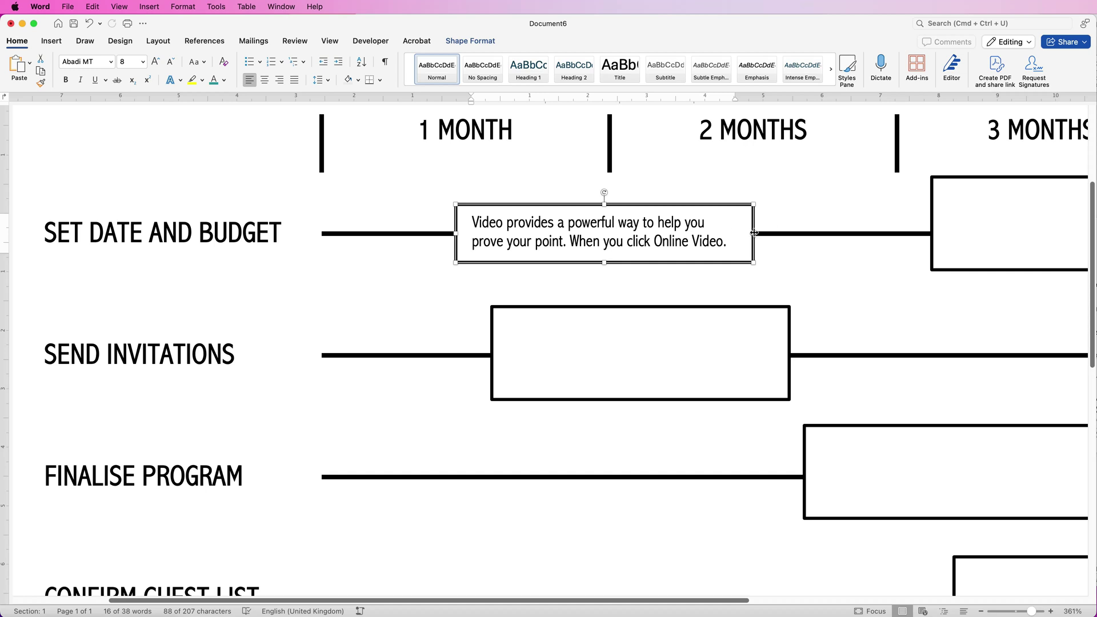
{"action": "left_click_drag", "start_coordinate": [753, 234], "coordinate": [761, 234]}
{"action": "scroll", "coordinate": [705, 236], "scroll_direction": "down", "scroll_amount": 5}
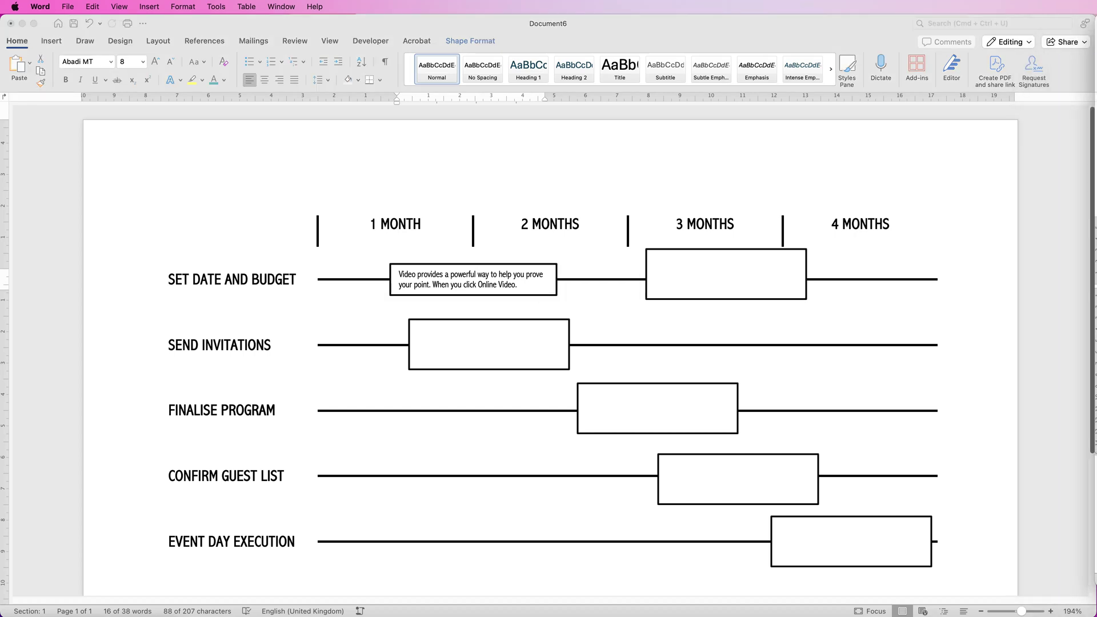
Step: Type 'Check budget' in the 3 MONTHS box and set all note boxes to 8 pt Abadi MT
{"action": "left_click", "coordinate": [691, 261]}
{"action": "type", "text": "Check budget"}
{"action": "left_click", "coordinate": [375, 331]}
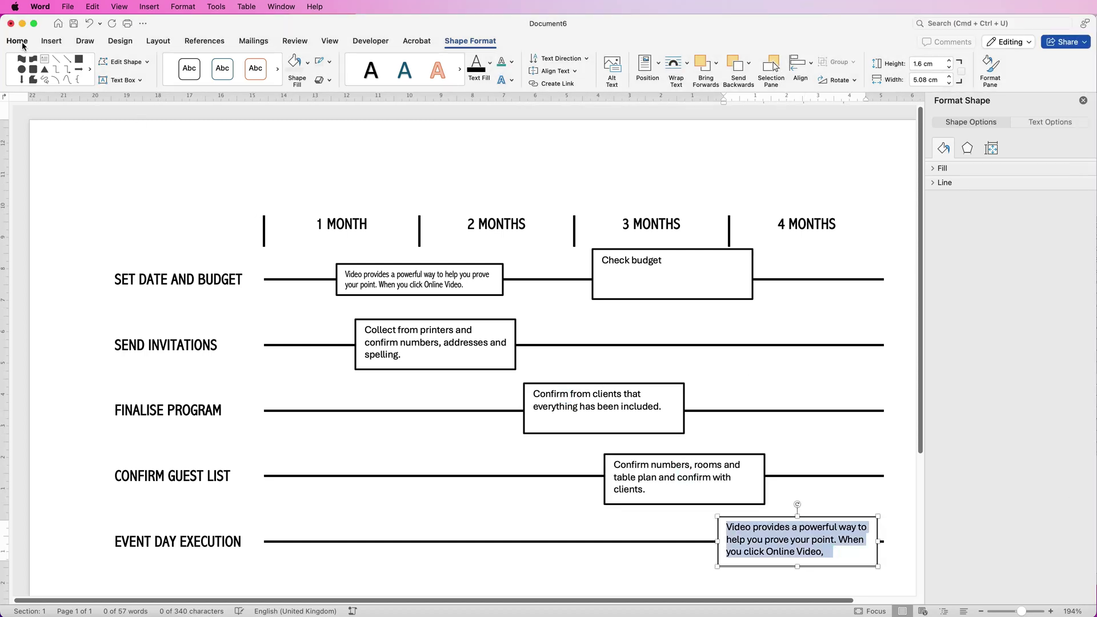
{"action": "left_click", "coordinate": [17, 41]}
{"action": "left_click", "coordinate": [110, 61]}
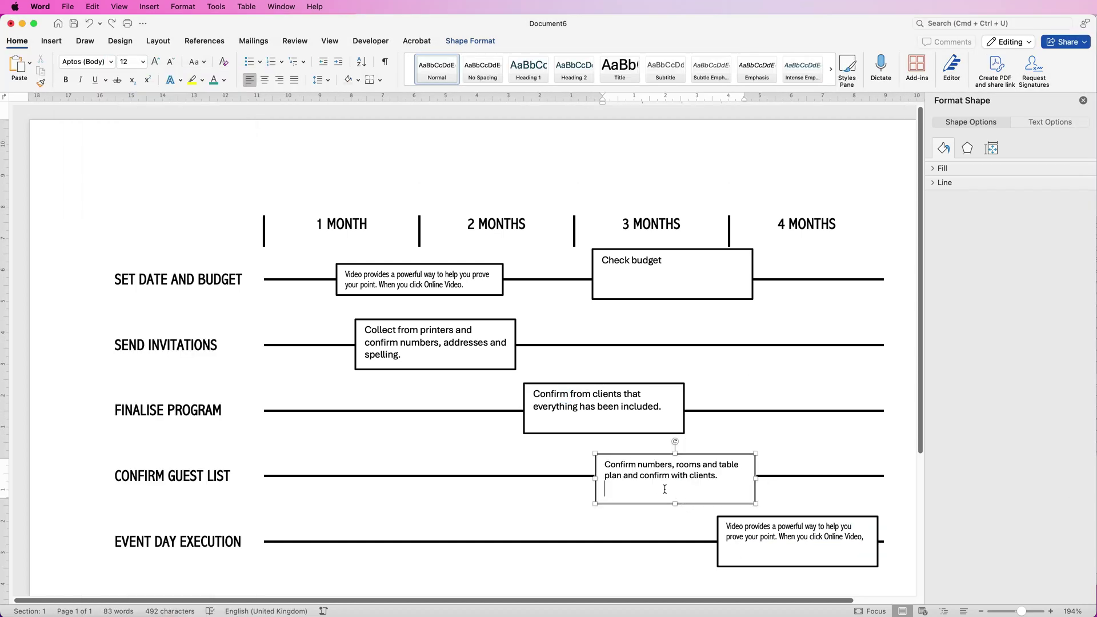
{"action": "left_click", "coordinate": [612, 417], "text": "shift"}
{"action": "left_click", "coordinate": [483, 343], "text": "shift"}
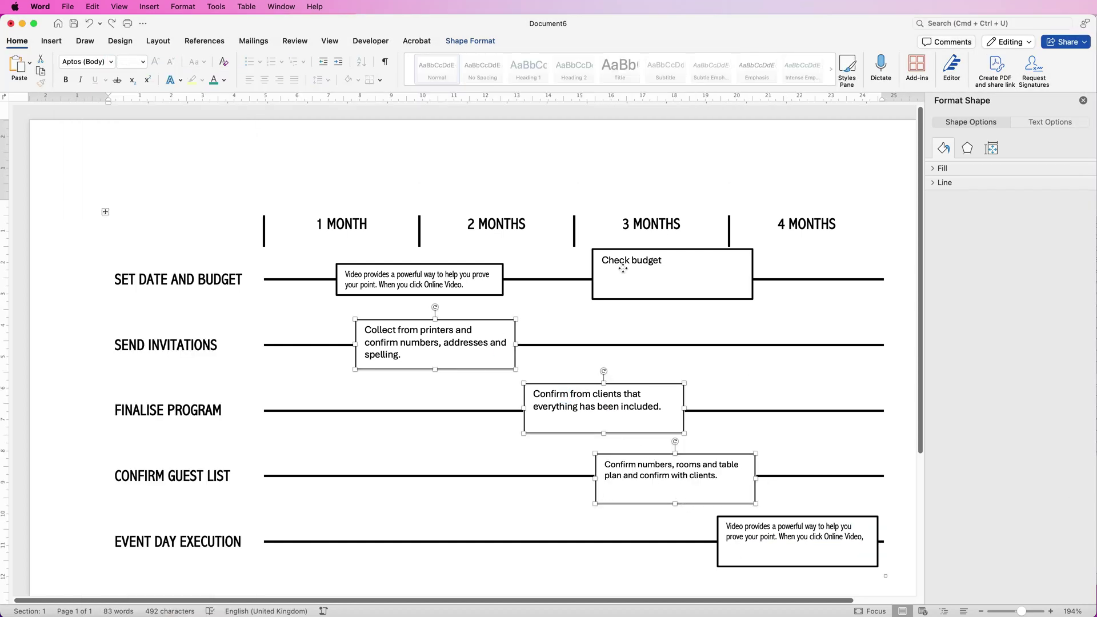
{"action": "left_click", "coordinate": [623, 268], "text": "shift"}
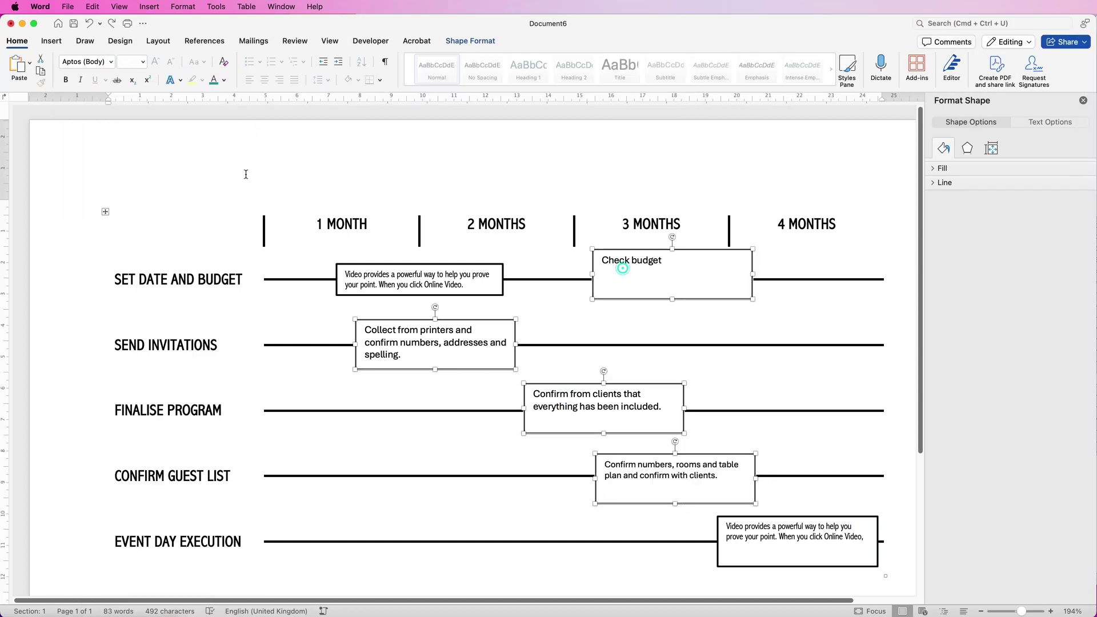
{"action": "left_click", "coordinate": [142, 61]}
{"action": "left_click", "coordinate": [131, 127]}
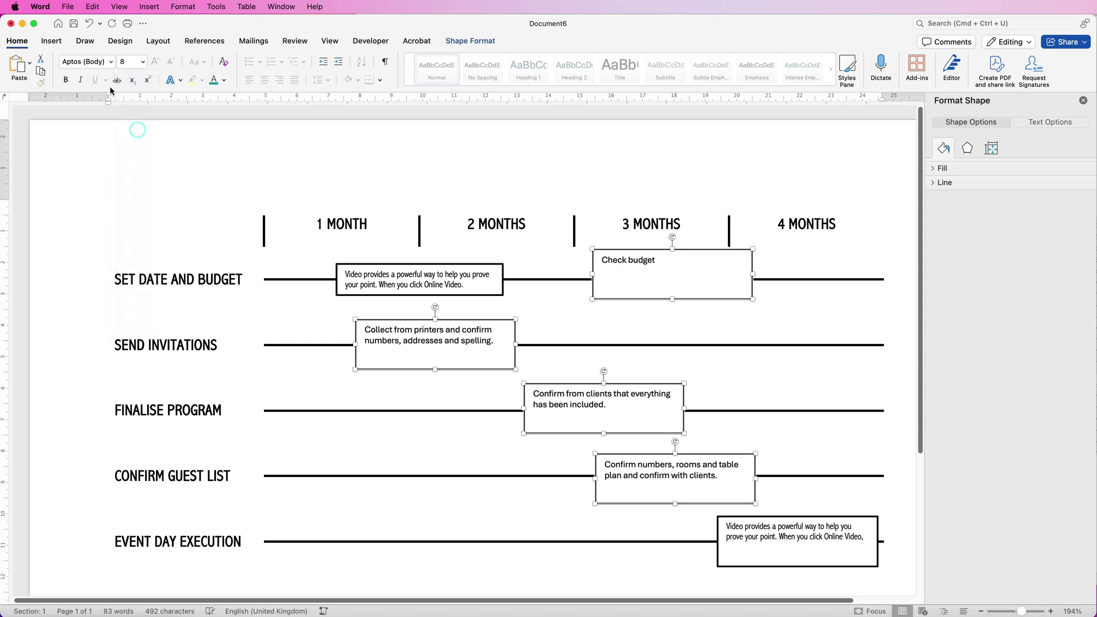
{"action": "left_click", "coordinate": [111, 62]}
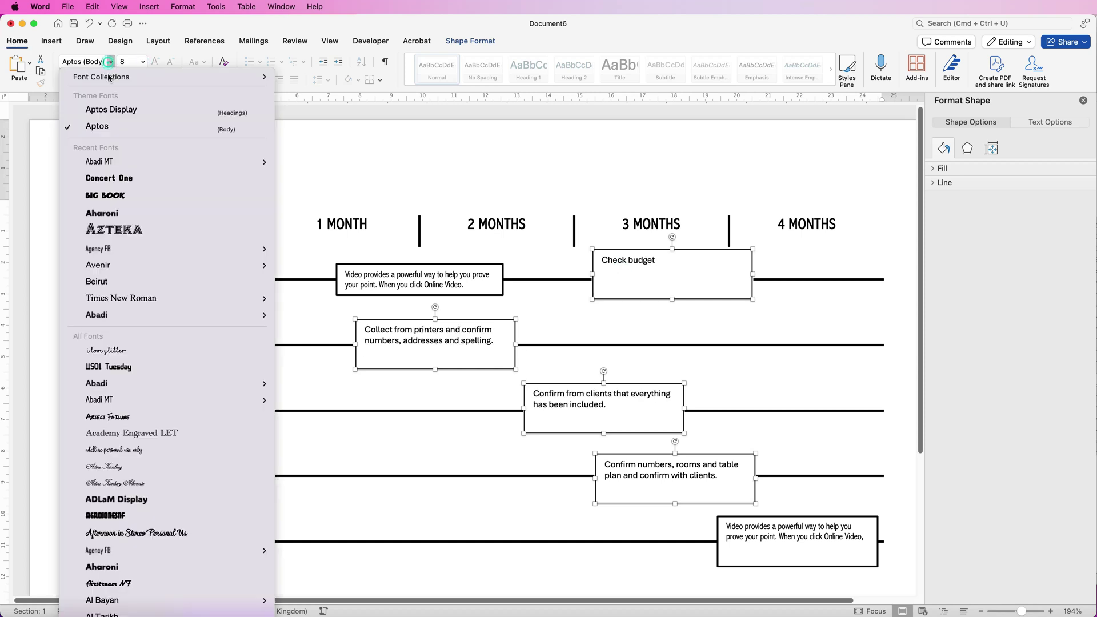
{"action": "left_click", "coordinate": [112, 165]}
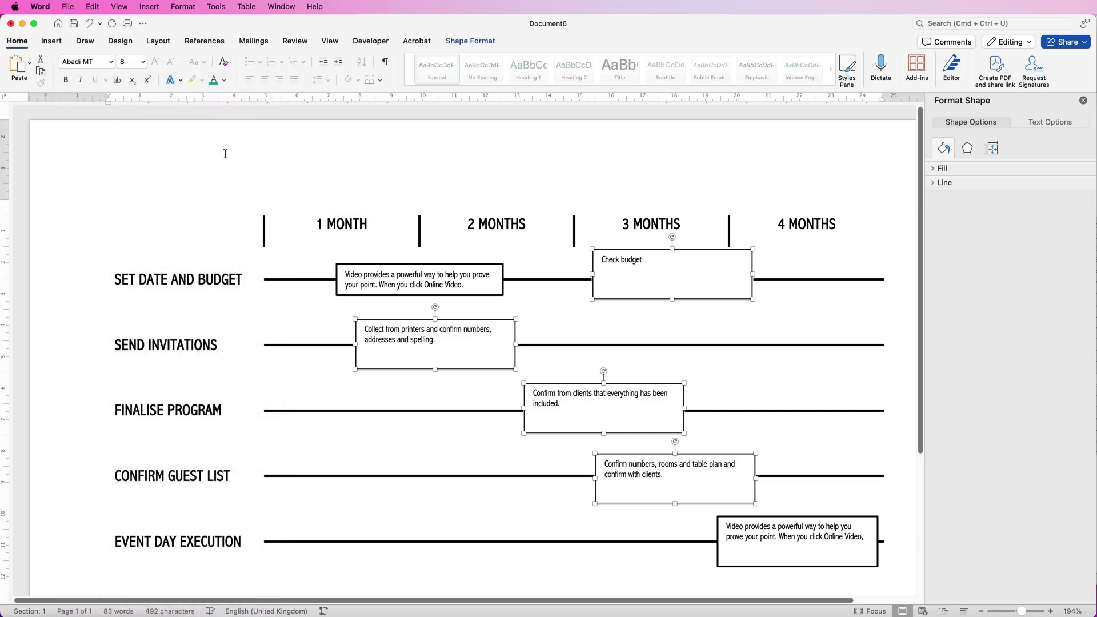
Step: Reposition the Check budget, Send Invitations, Finalise Program, Confirm Guest List and Event Day notes along their rows
{"action": "left_click_drag", "start_coordinate": [645, 260], "coordinate": [714, 279]}
{"action": "left_click_drag", "start_coordinate": [451, 348], "coordinate": [517, 348]}
{"action": "left_click_drag", "start_coordinate": [613, 409], "coordinate": [576, 410]}
{"action": "left_click_drag", "start_coordinate": [614, 483], "coordinate": [580, 487]}
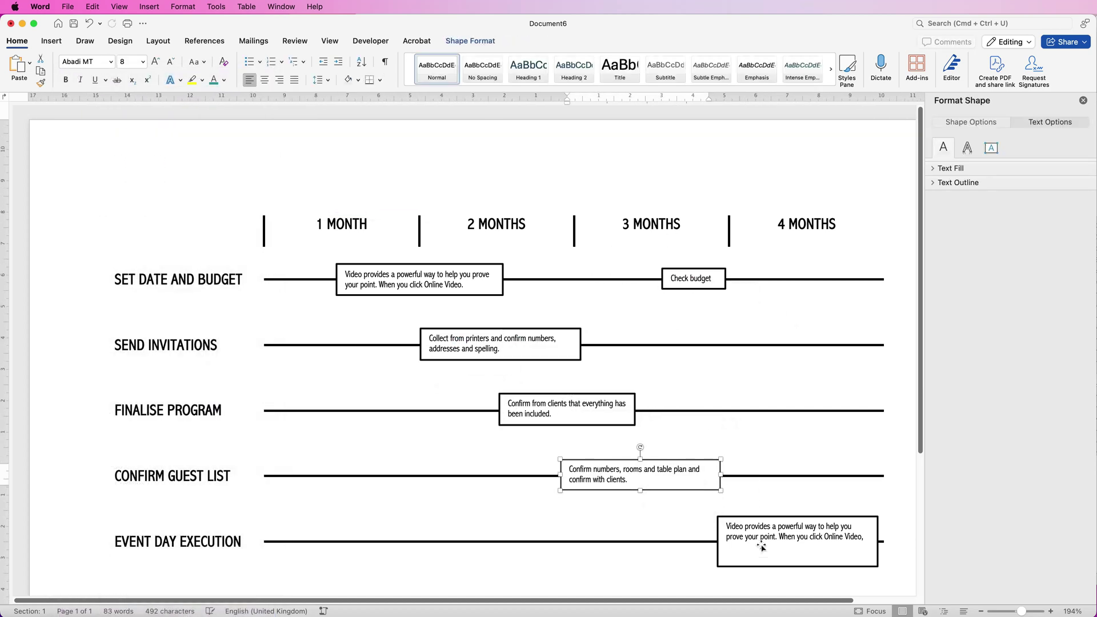
{"action": "left_click_drag", "start_coordinate": [792, 538], "coordinate": [798, 546]}
{"action": "scroll", "coordinate": [820, 400], "scroll_direction": "down", "scroll_amount": 5}
{"action": "left_click", "coordinate": [820, 391]}
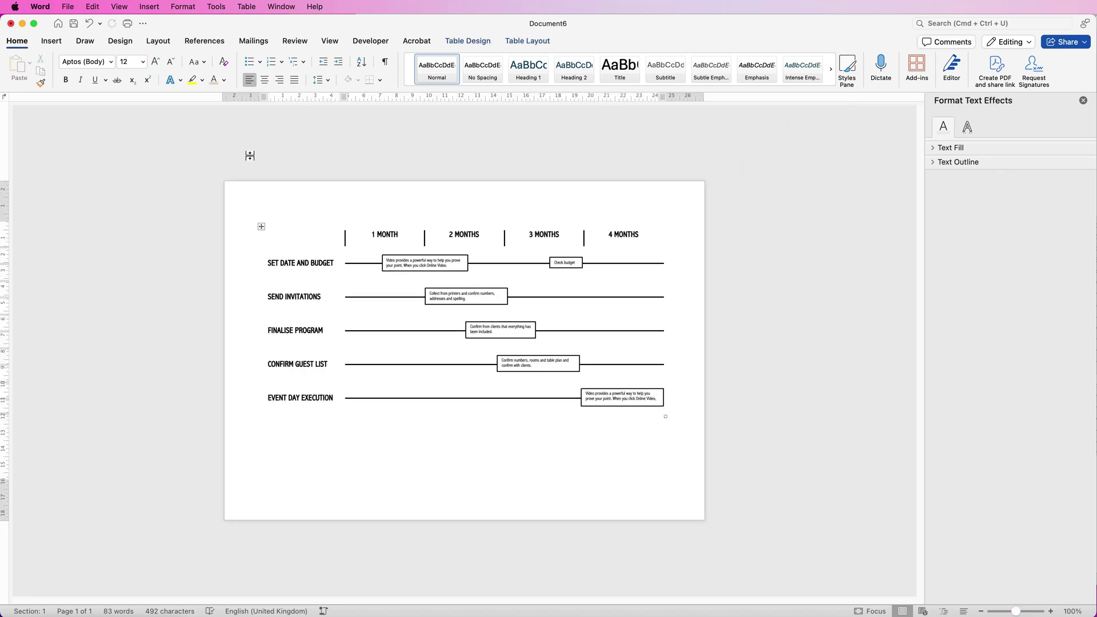
Step: Draw a wide text box above the month headings
{"action": "left_click", "coordinate": [52, 40]}
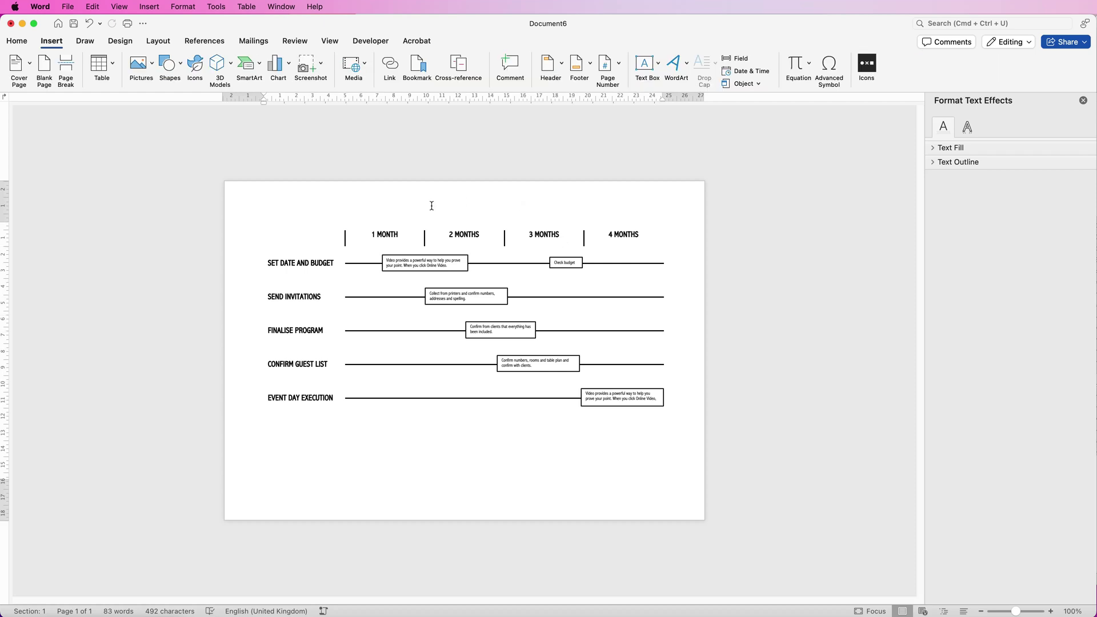
{"action": "left_click", "coordinate": [658, 64]}
{"action": "left_click", "coordinate": [658, 82]}
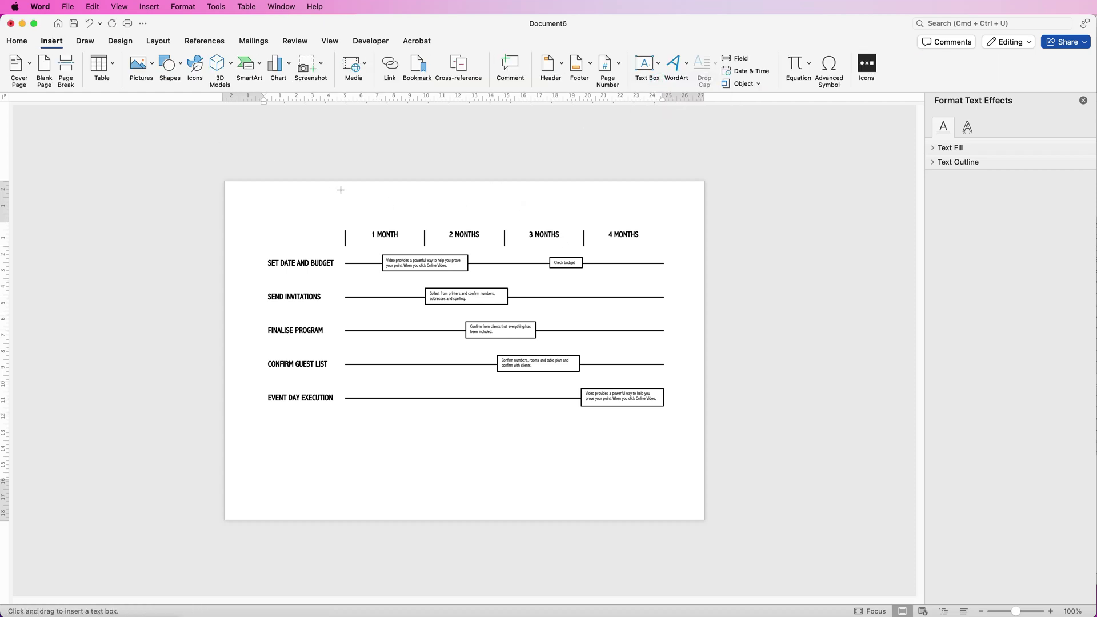
{"action": "mouse_move", "coordinate": [340, 191]}
{"action": "left_mouse_down"}
{"action": "mouse_move", "coordinate": [375, 214]}
{"action": "mouse_move", "coordinate": [610, 216]}
{"action": "mouse_move", "coordinate": [639, 227]}
{"action": "left_mouse_up"}
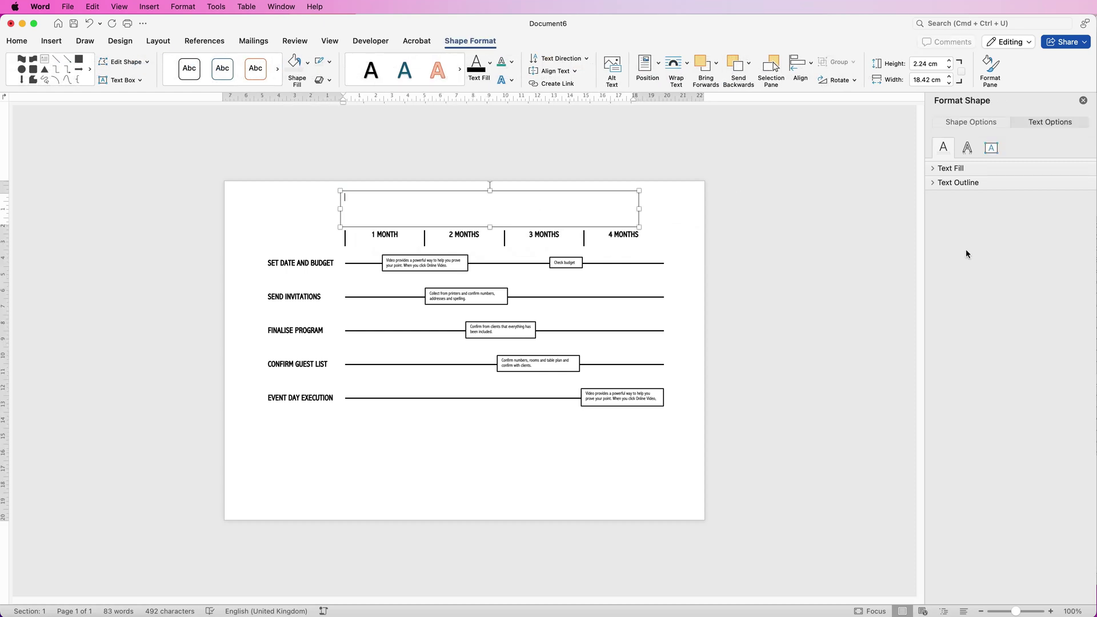
Step: Enter PROJECT TIMELINE in the box and format it as 48 pt Abadi MT
{"action": "type", "text": "PROJECT TIMELINE"}
{"action": "triple_click", "coordinate": [406, 199]}
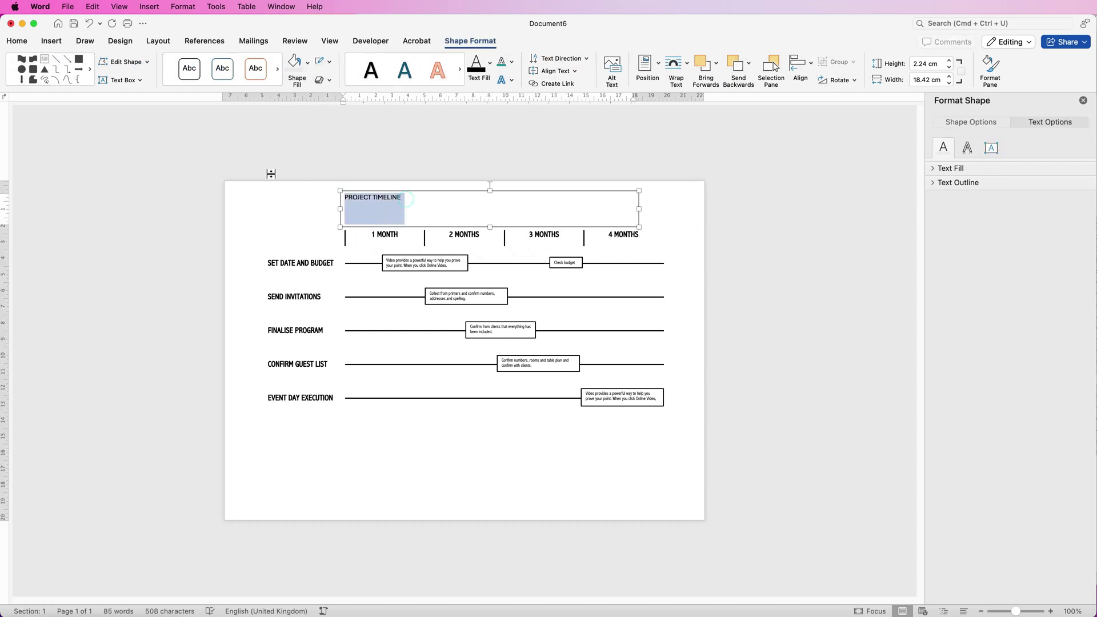
{"action": "left_click", "coordinate": [30, 43]}
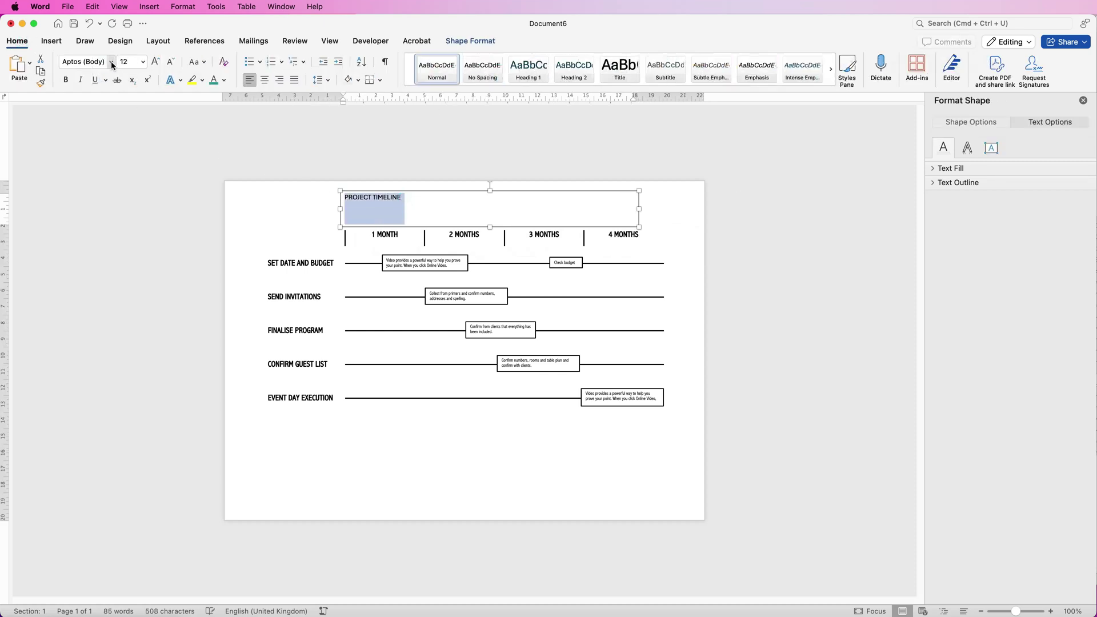
{"action": "left_click", "coordinate": [111, 63]}
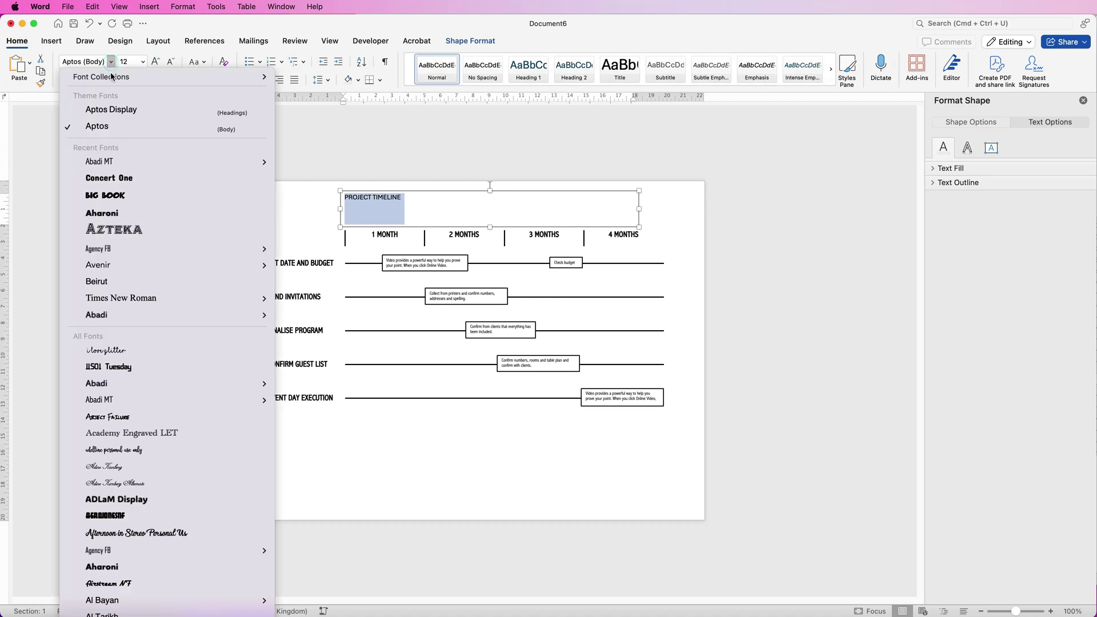
{"action": "left_click", "coordinate": [113, 138]}
{"action": "left_click", "coordinate": [562, 209]}
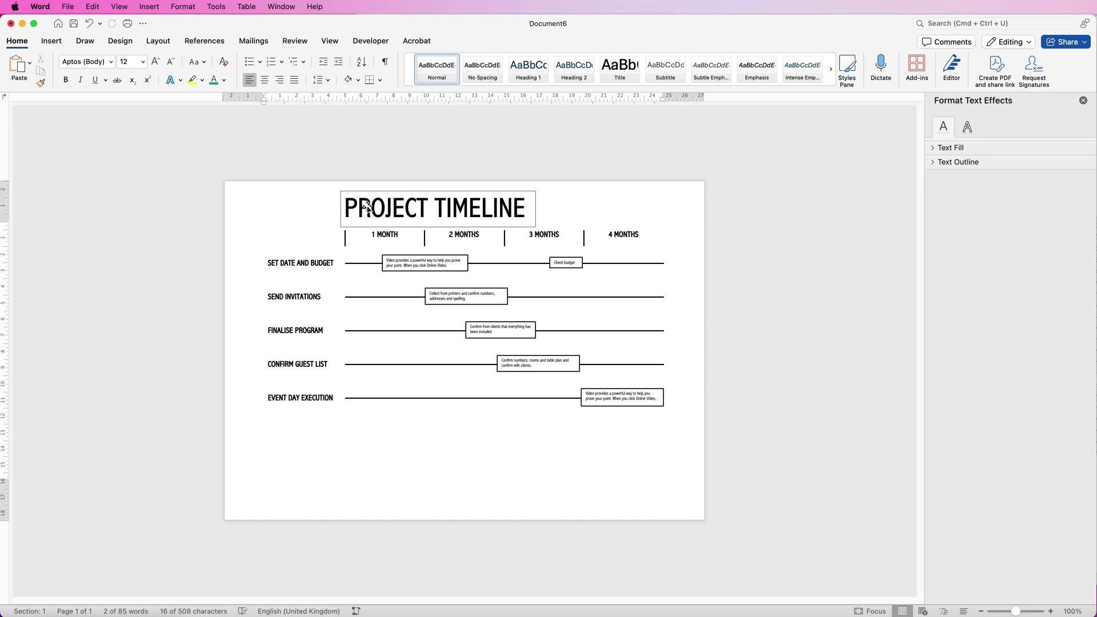
Step: Remove the PROJECT TIMELINE box's outline
{"action": "left_click", "coordinate": [443, 210]}
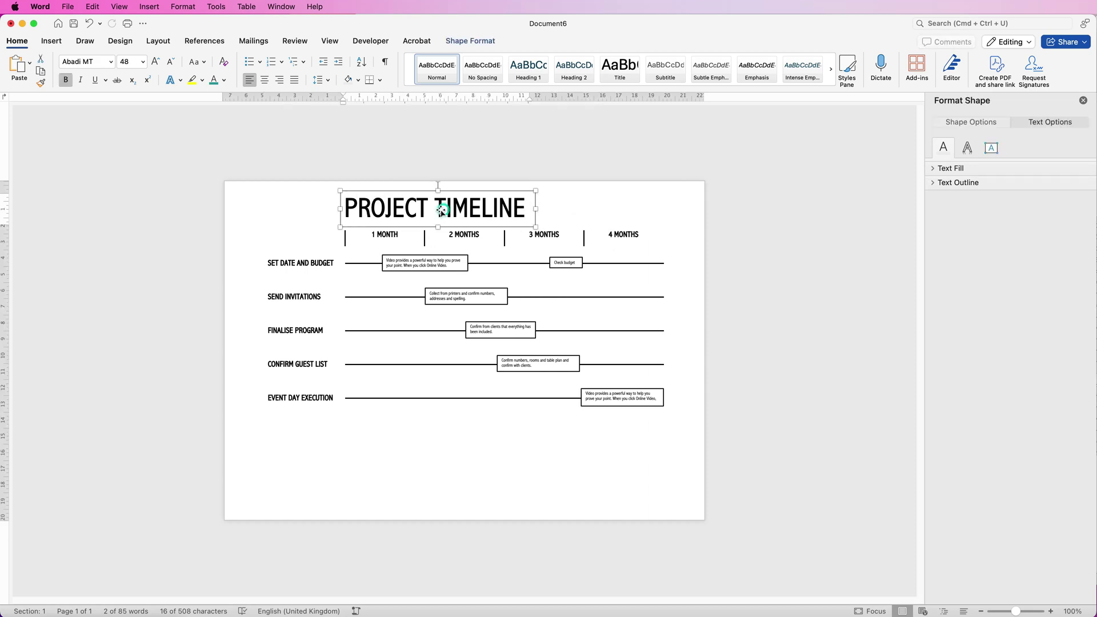
{"action": "left_click", "coordinate": [462, 41]}
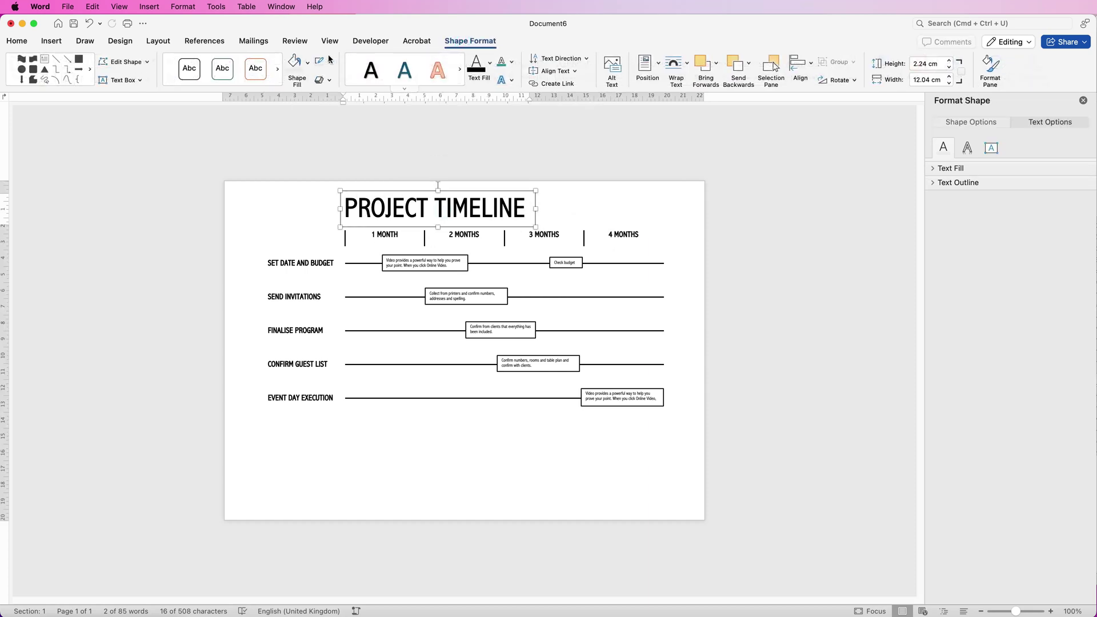
{"action": "left_click", "coordinate": [328, 62]}
{"action": "left_click", "coordinate": [332, 84]}
Step: Centre the title text in its box and centre the box on the page
{"action": "left_click", "coordinate": [17, 41]}
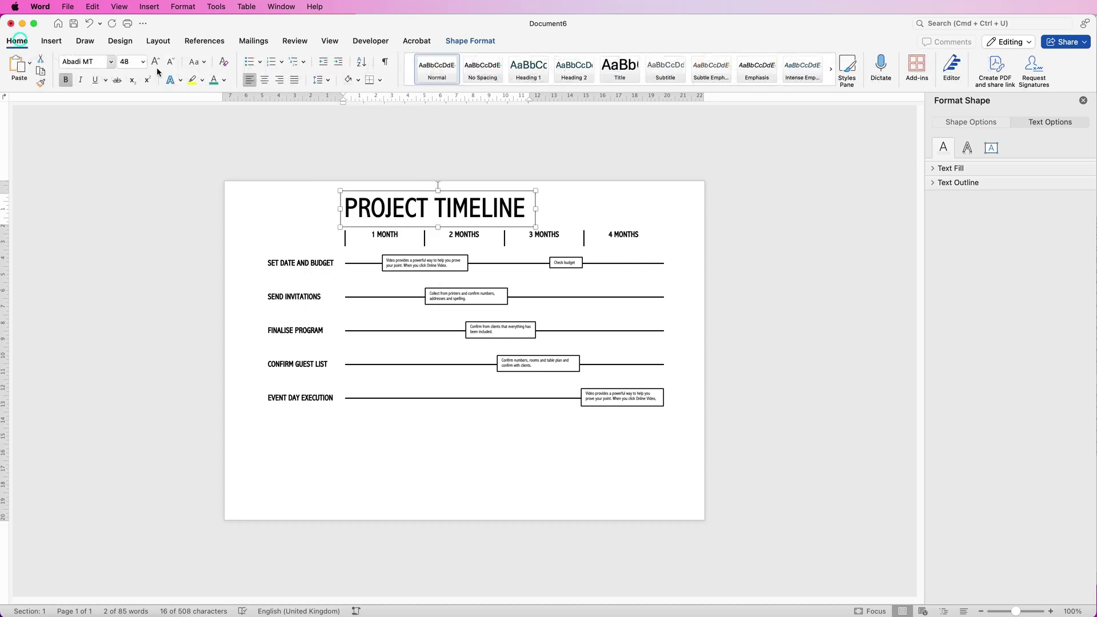
{"action": "left_click", "coordinate": [265, 81]}
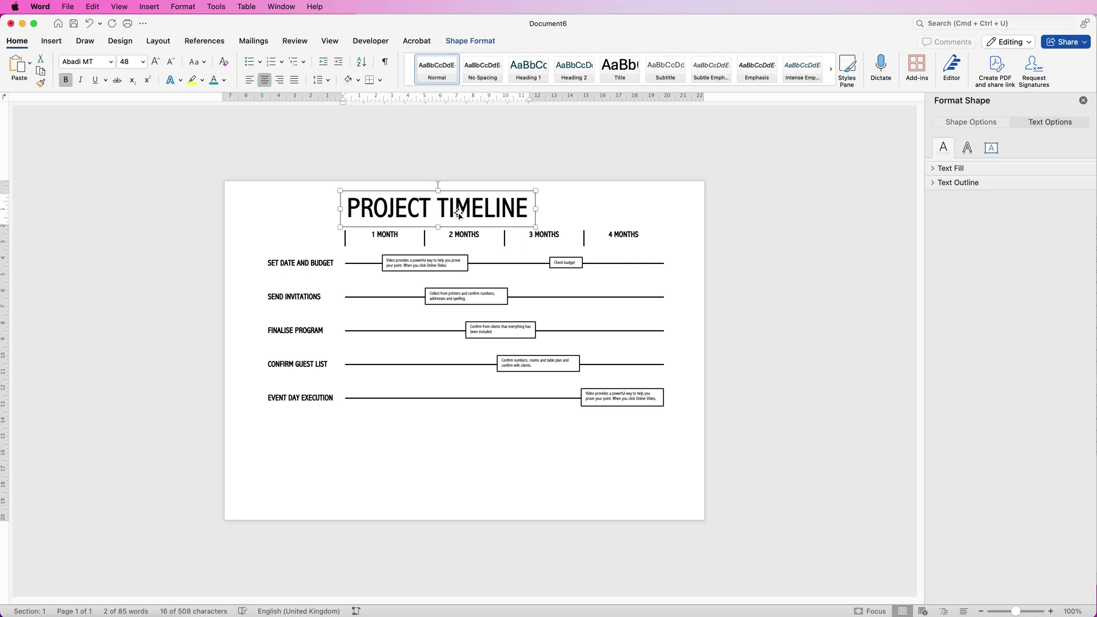
{"action": "left_click", "coordinate": [483, 42]}
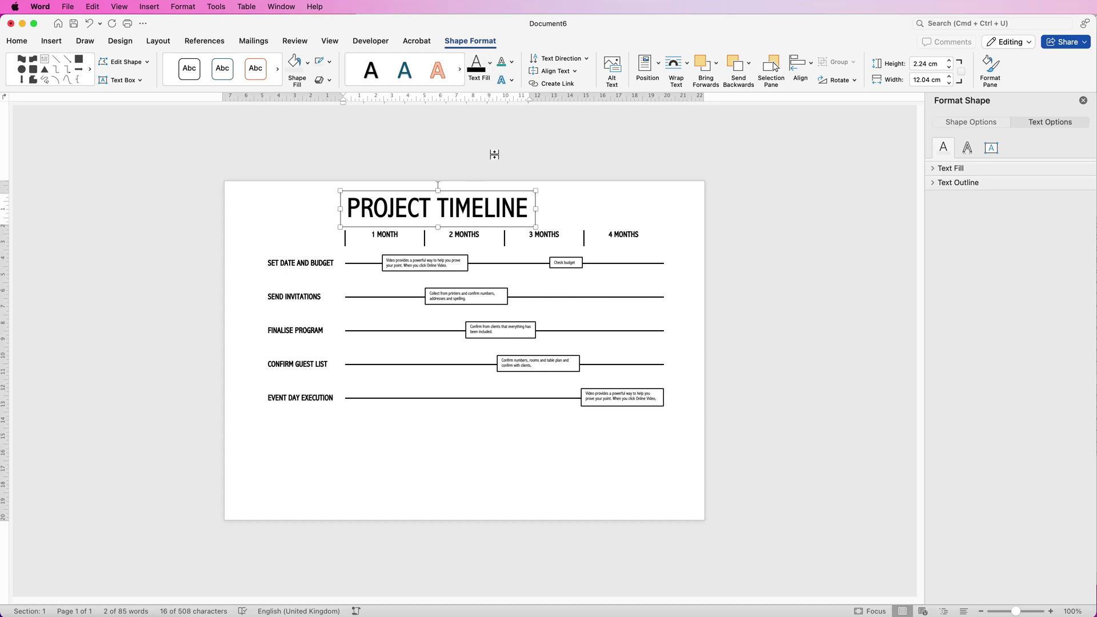
{"action": "left_click", "coordinate": [810, 63]}
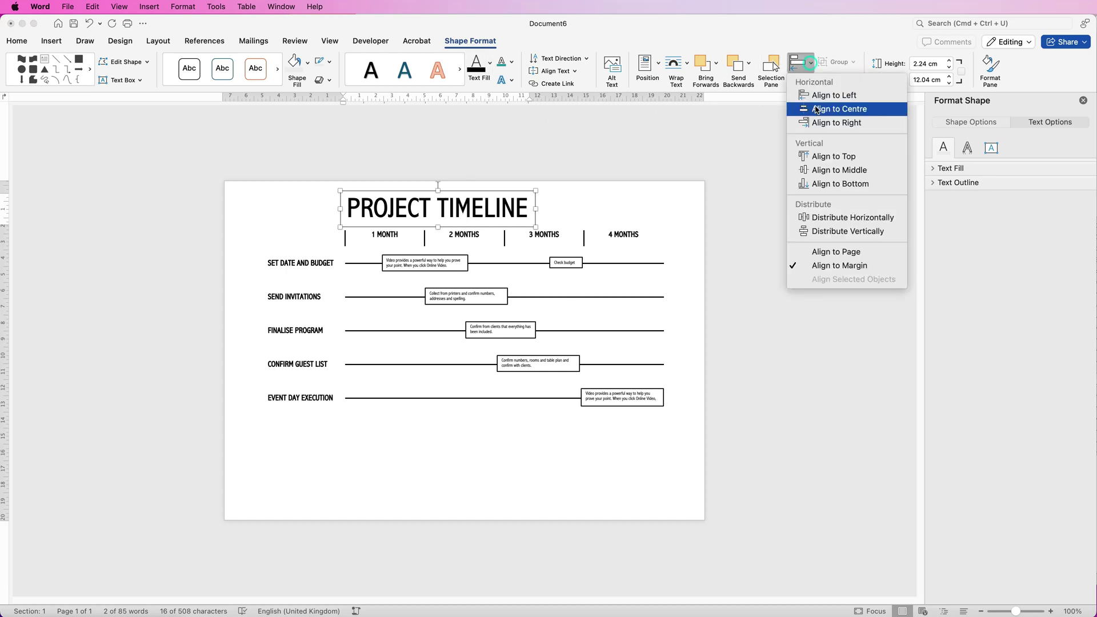
{"action": "left_click", "coordinate": [819, 108]}
{"action": "left_click", "coordinate": [775, 219]}
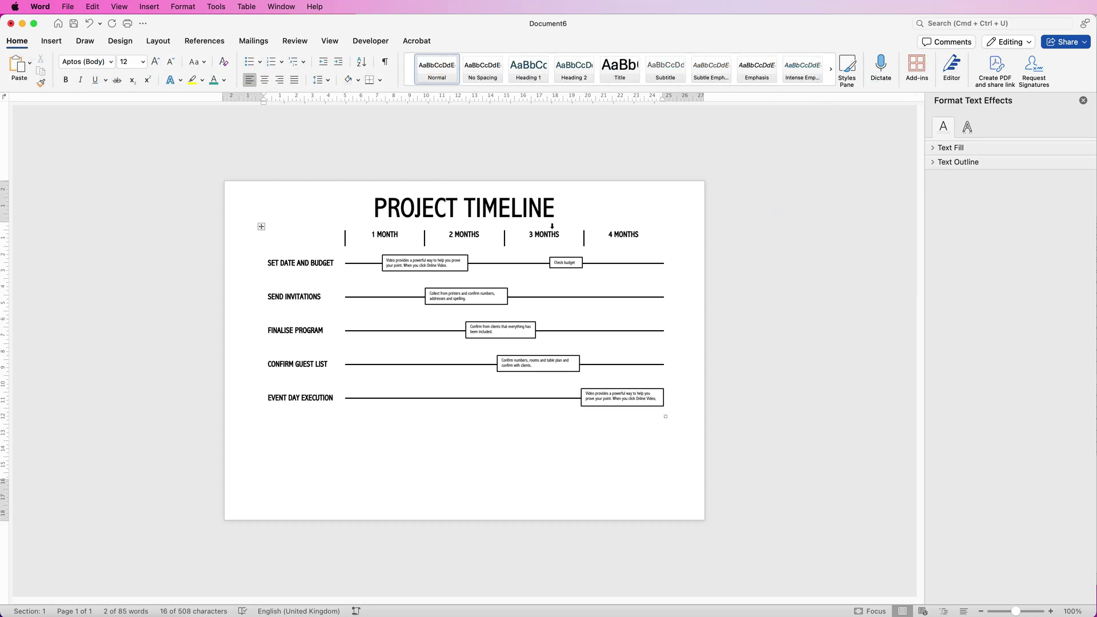
Step: Add two empty lines above the timeline table to push it down
{"action": "left_click", "coordinate": [579, 211]}
{"action": "key", "text": "Return"}
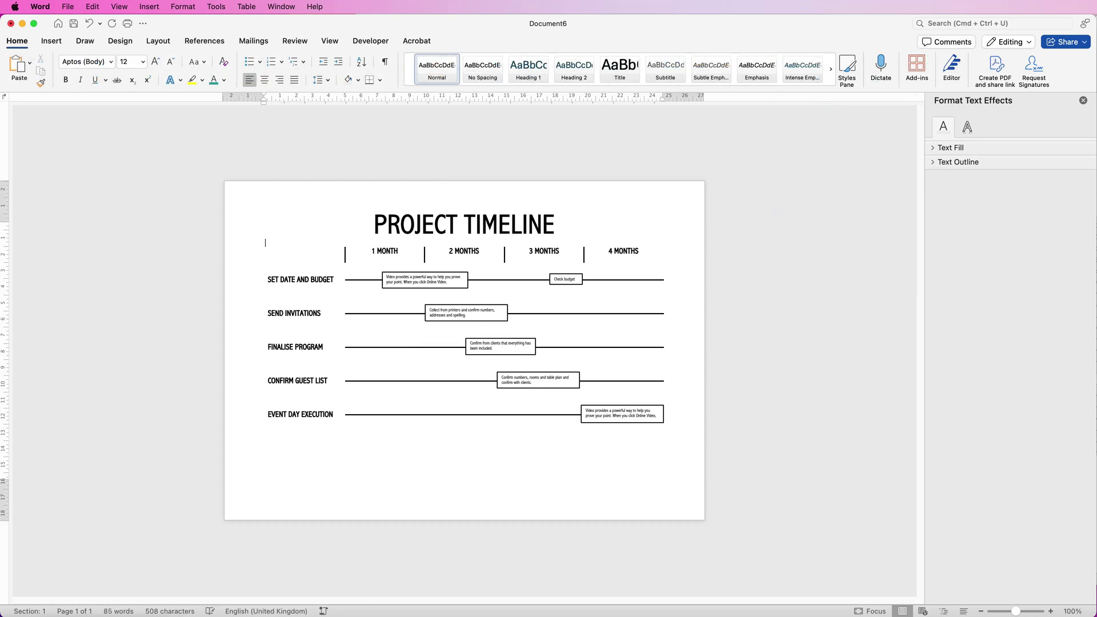
{"action": "key", "text": "Return"}
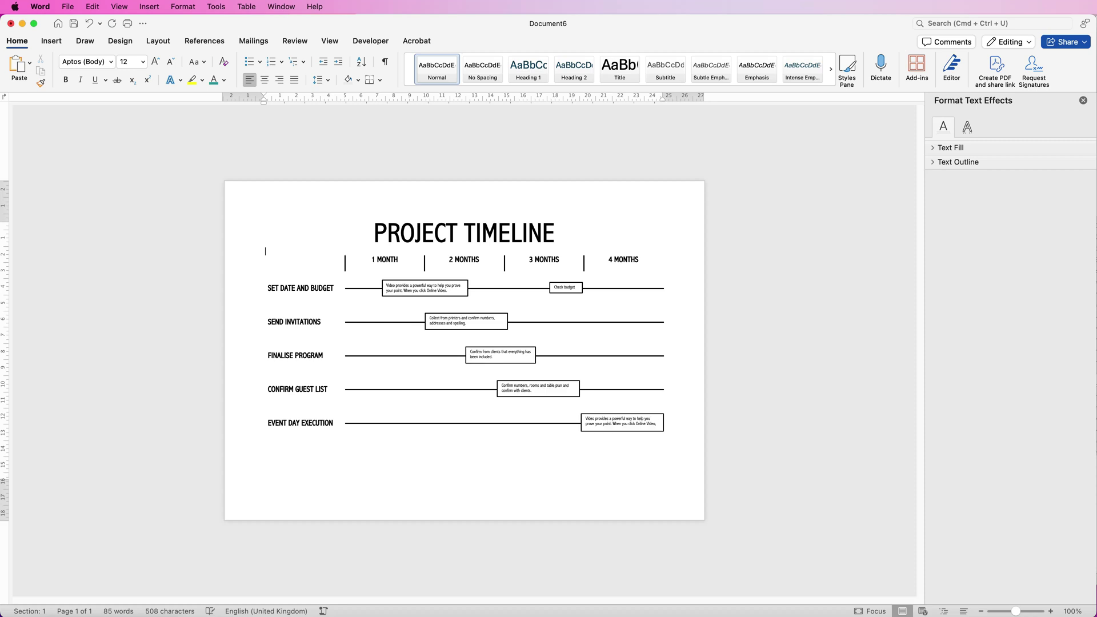
Step: Nudge the PROJECT TIMELINE box up and select it as a whole shape
{"action": "left_click", "coordinate": [464, 233]}
{"action": "key", "text": "Up"}
{"action": "key", "text": "Up"}
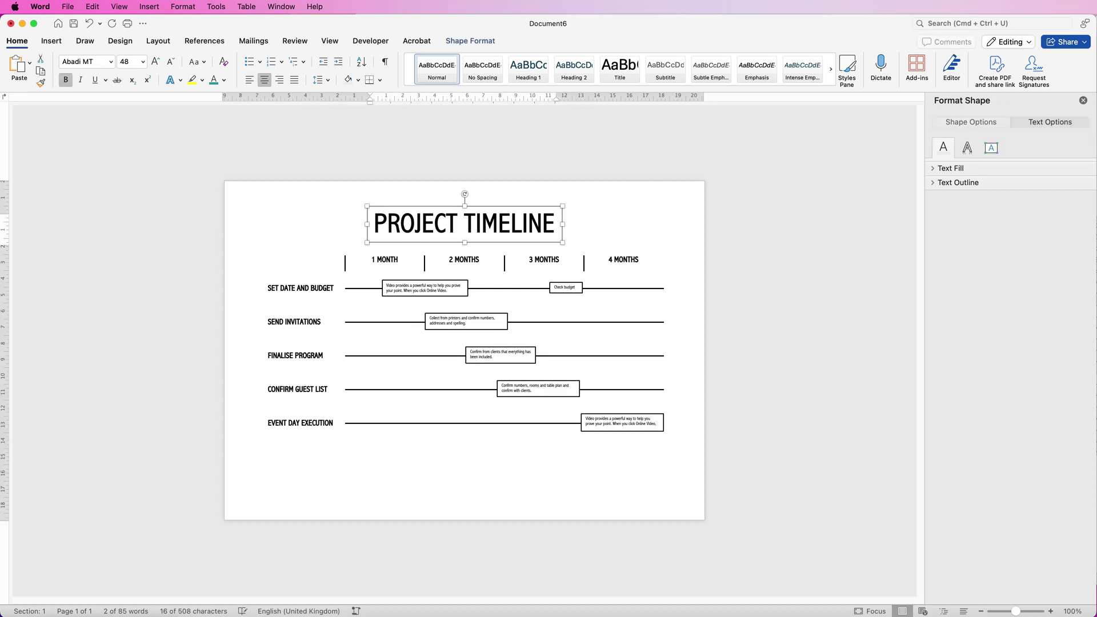
{"action": "key", "text": "Up"}
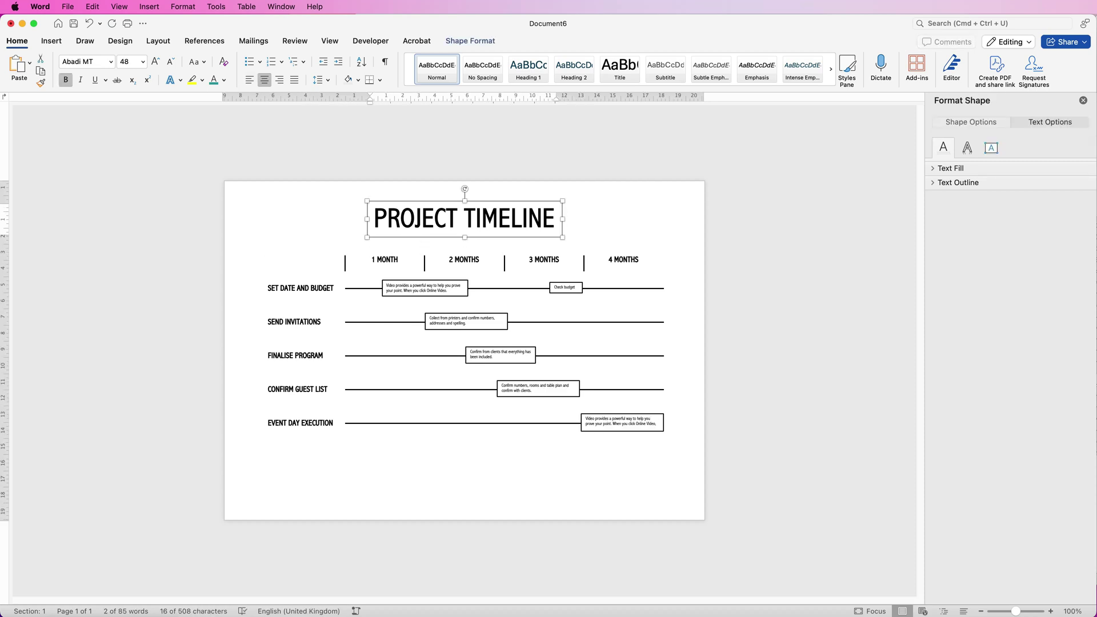
{"action": "key", "text": "Escape"}
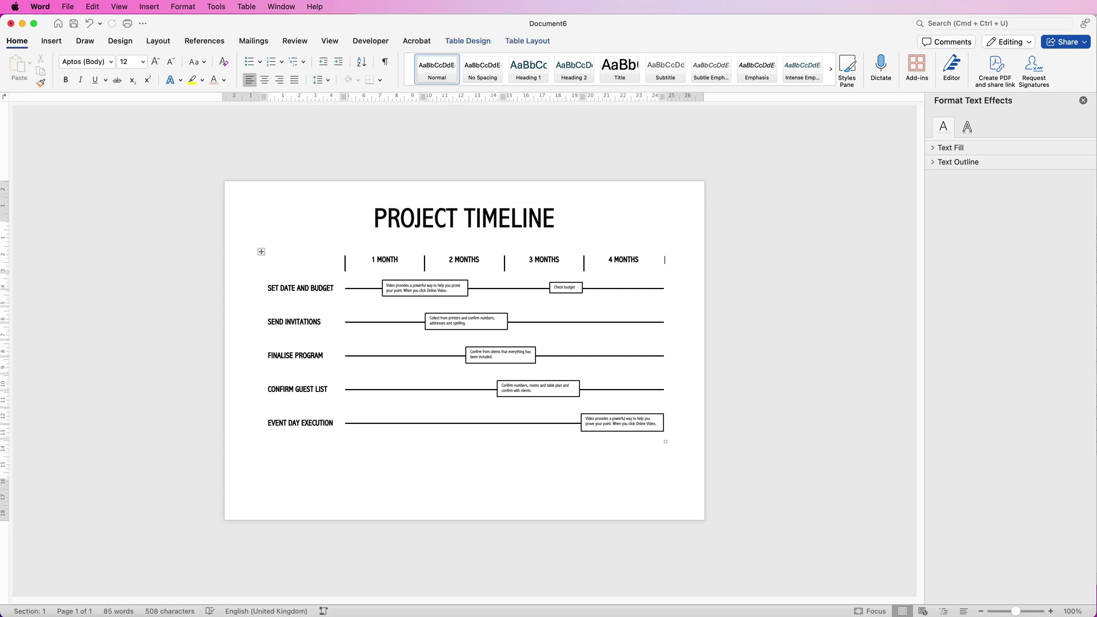
{"action": "left_click", "coordinate": [464, 219]}
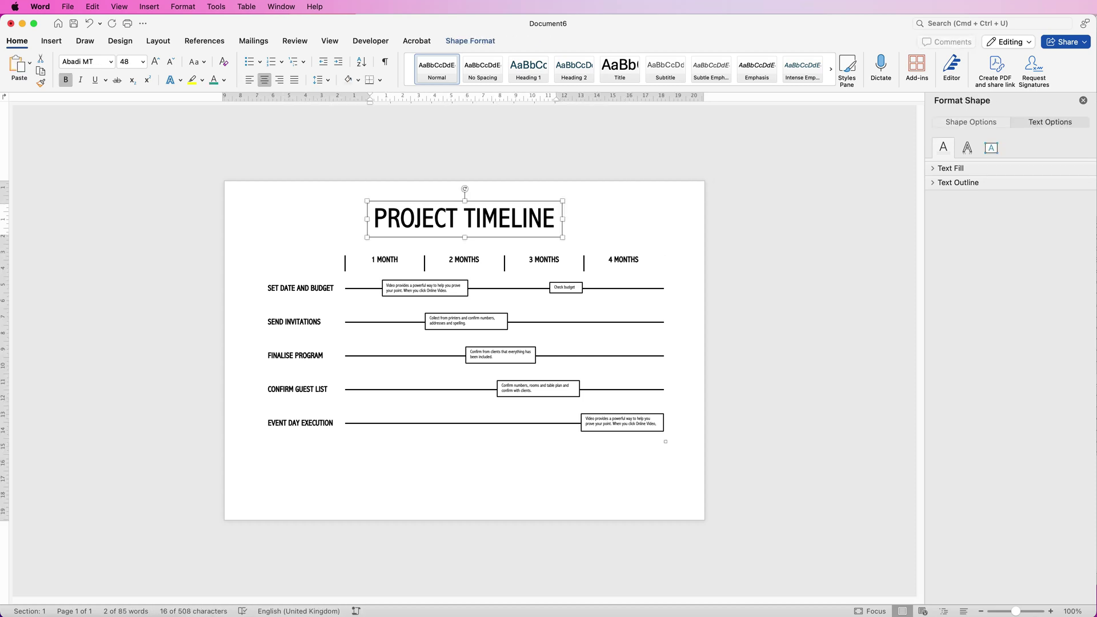
Step: Copy the title box below the rows as a narrow SEND INVITATIONS description box and duplicate it across
{"action": "left_click_drag", "start_coordinate": [464, 219], "coordinate": [356, 463]}
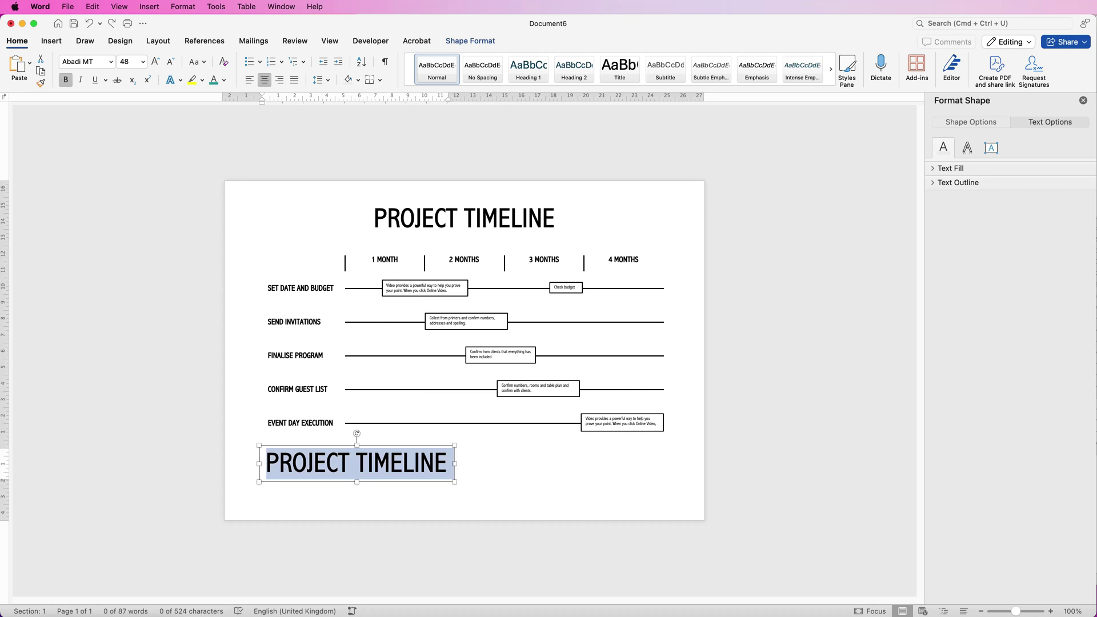
{"action": "key", "text": "super+v"}
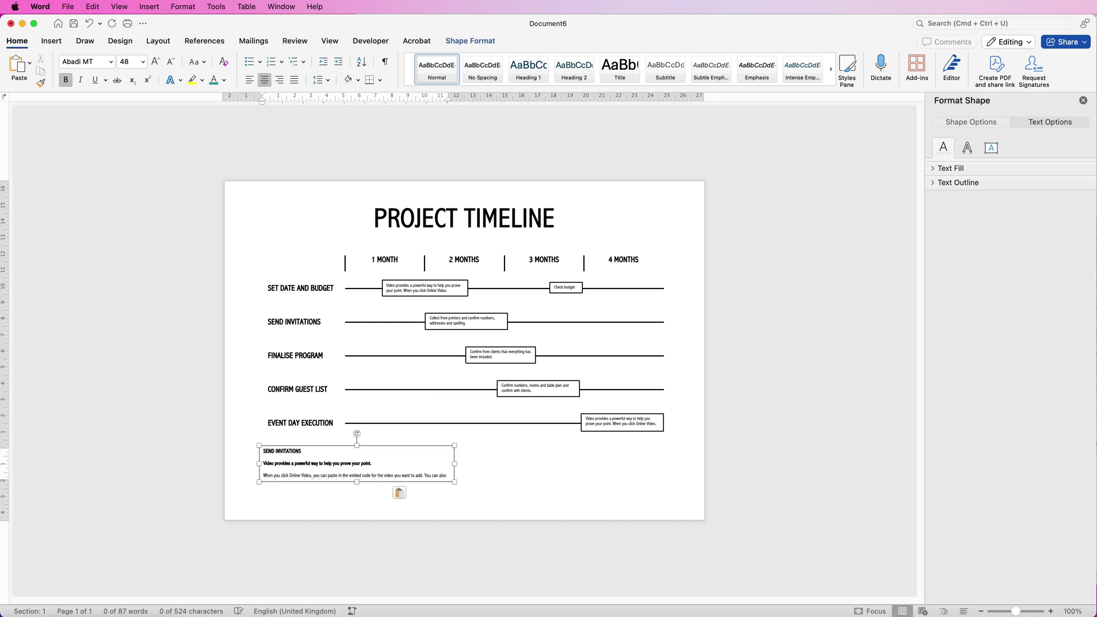
{"action": "left_click_drag", "start_coordinate": [455, 463], "coordinate": [294, 507]}
{"action": "scroll", "coordinate": [295, 508], "scroll_direction": "up", "scroll_amount": 3}
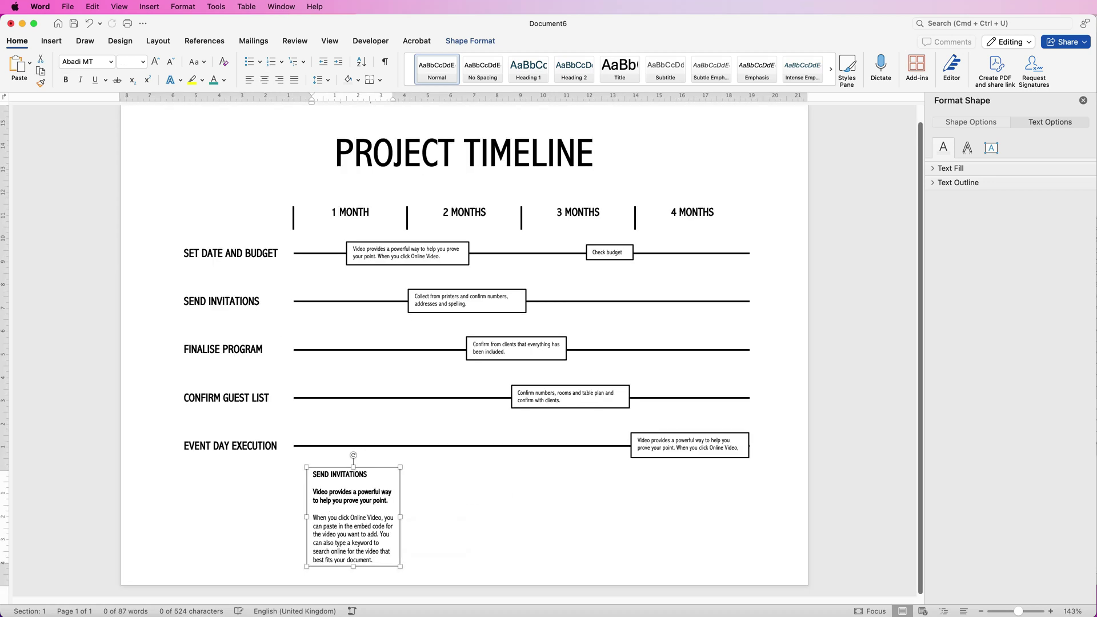
{"action": "left_click_drag", "start_coordinate": [353, 566], "coordinate": [353, 570]}
{"action": "left_click_drag", "start_coordinate": [355, 517], "coordinate": [458, 518]}
Step: Duplicate the fourth description box to make a fifth box on the right
{"action": "left_click", "coordinate": [459, 518], "text": "shift"}
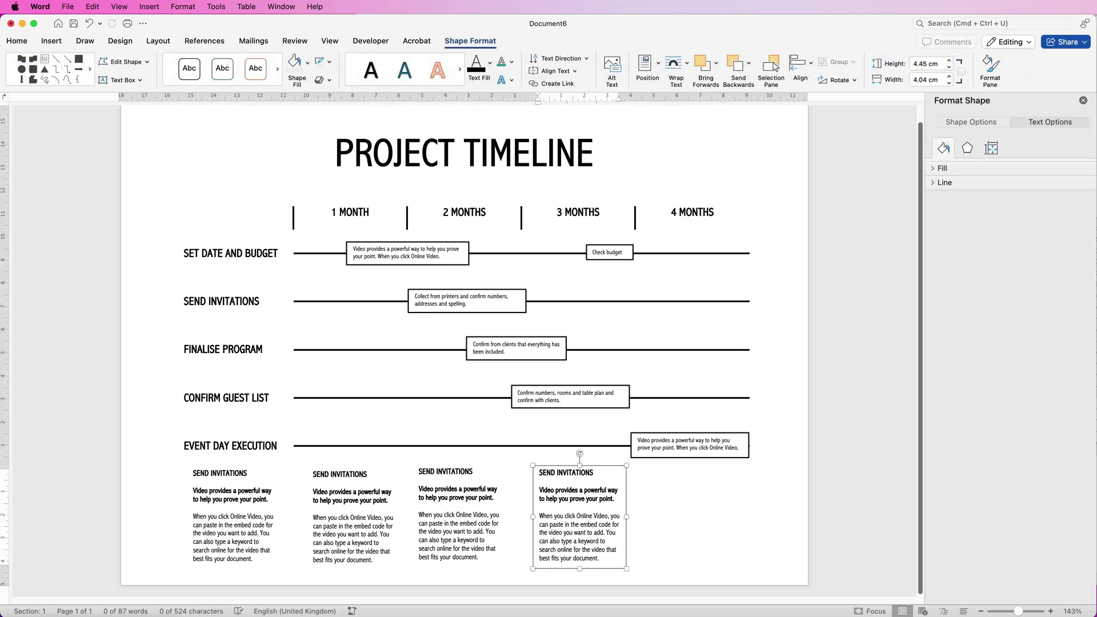
{"action": "left_click_drag", "start_coordinate": [582, 517], "coordinate": [697, 518]}
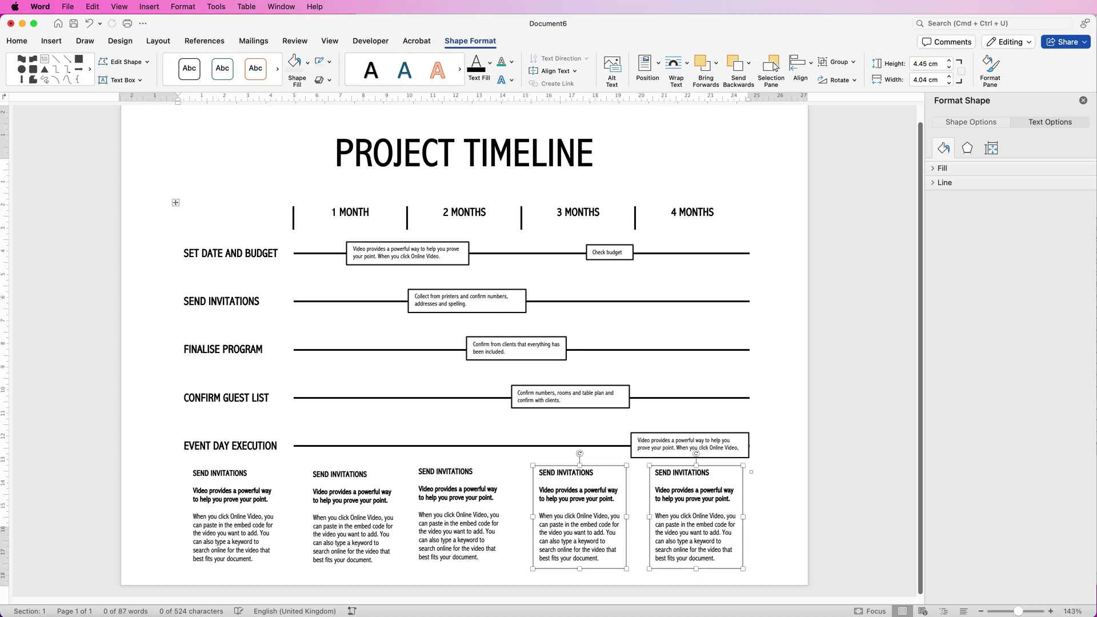
{"action": "key", "text": "Tab"}
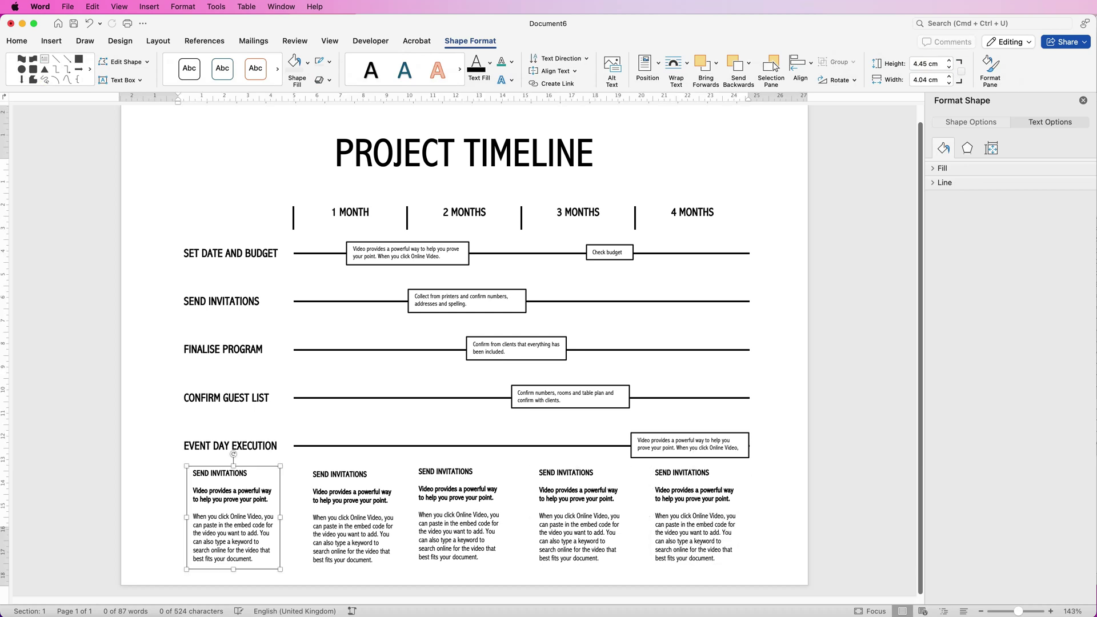
Step: Rename the box headings to SET DATE AND BUDGET, FINALISE PROGRAM, CONFIRM GUEST LIST and EVENT DAY EXECUTION
{"action": "left_click", "coordinate": [238, 474]}
{"action": "triple_click", "coordinate": [242, 473]}
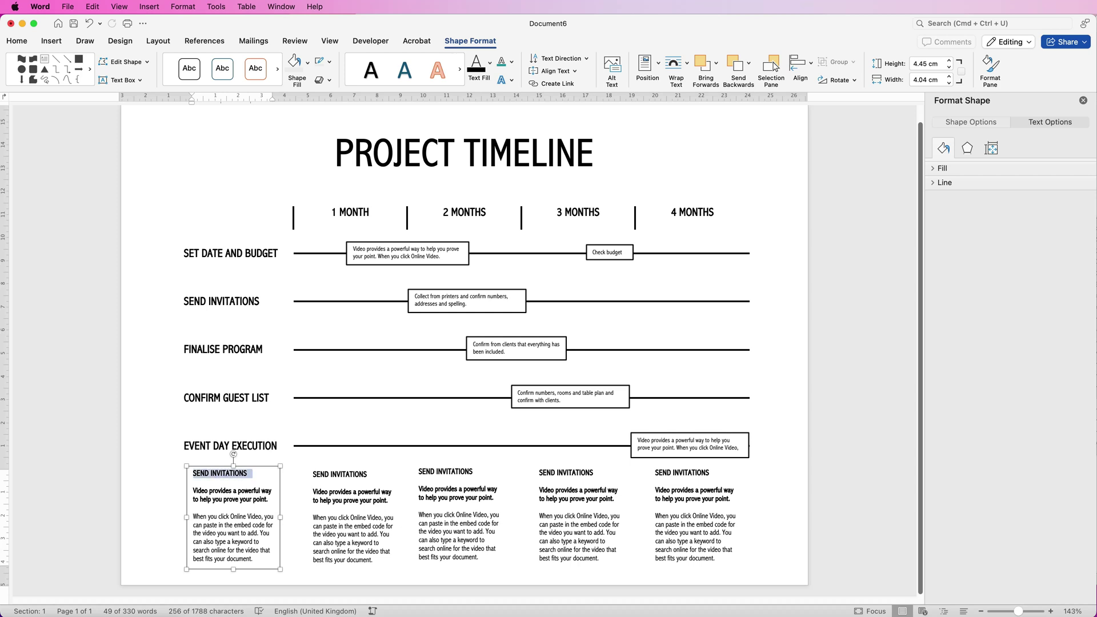
{"action": "type", "text": "SET DATE AND BUDGET"}
{"action": "triple_click", "coordinate": [446, 471]}
{"action": "type", "text": "FINALISE PROGRAM"}
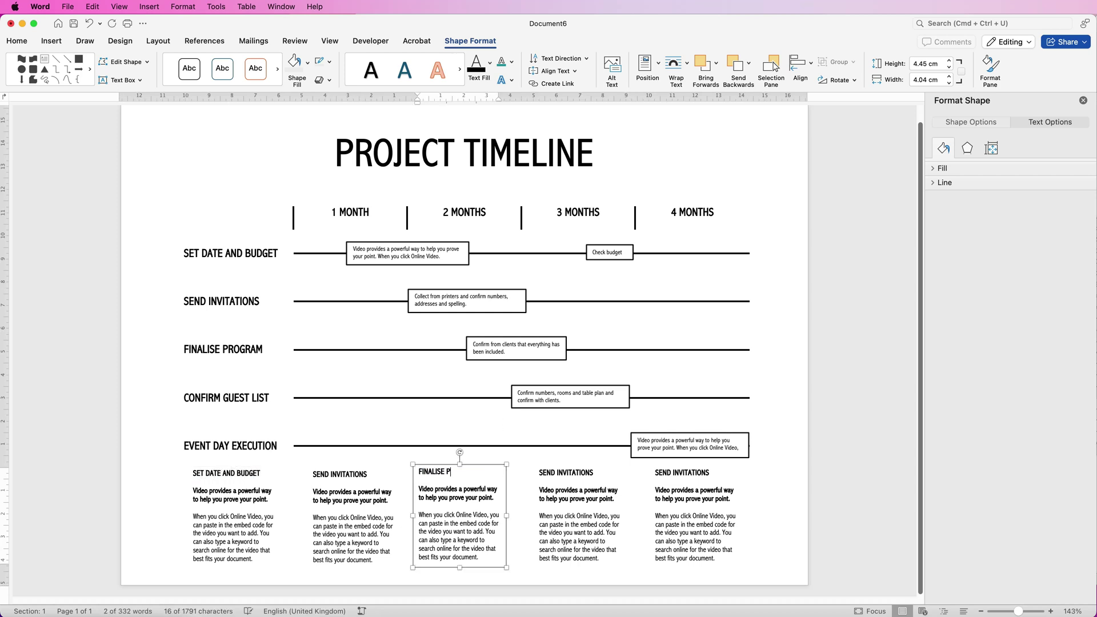
{"action": "double_click", "coordinate": [567, 473]}
{"action": "triple_click", "coordinate": [567, 474]}
{"action": "type", "text": "CONFIRM GUEST LIST"}
{"action": "triple_click", "coordinate": [683, 472]}
{"action": "type", "text": "EVENT DAY EXECUTION"}
{"action": "left_click", "coordinate": [757, 501]}
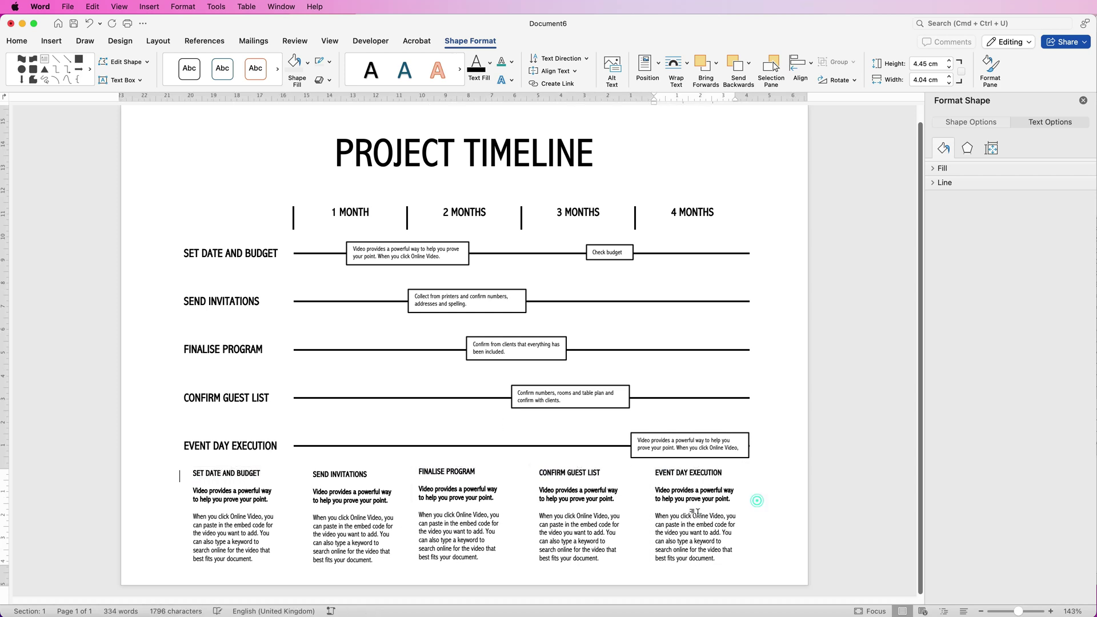
{"action": "left_click", "coordinate": [690, 517]}
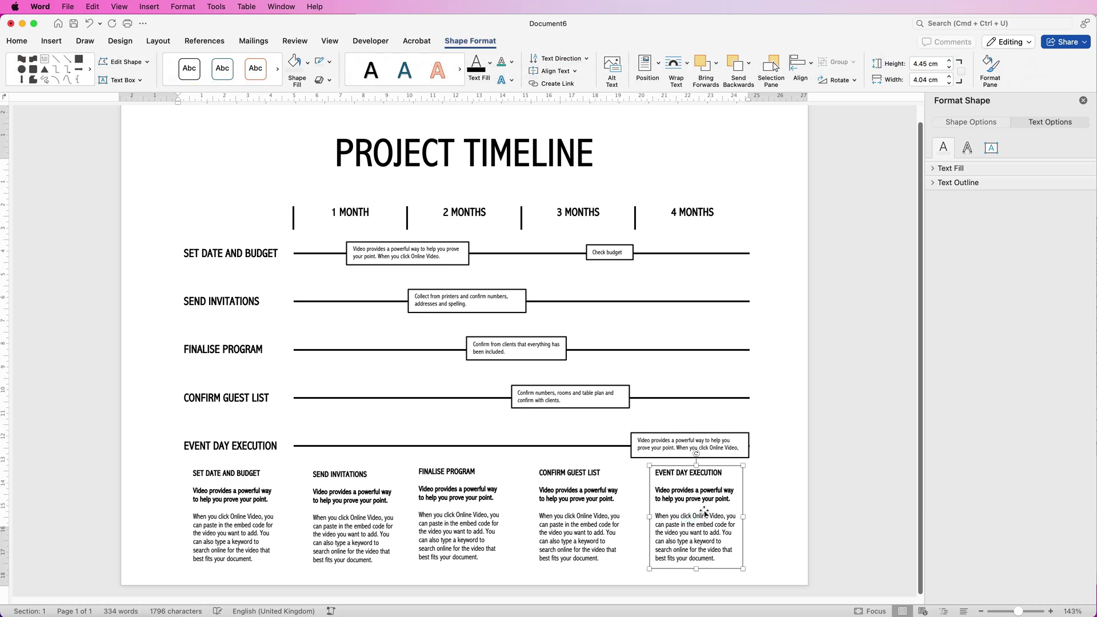
Step: Move EVENT DAY EXECUTION right to the timeline's end and SET DATE AND BUDGET slightly left
{"action": "mouse_move", "coordinate": [719, 508]}
{"action": "left_mouse_down"}
{"action": "mouse_move", "coordinate": [805, 510]}
{"action": "mouse_move", "coordinate": [688, 506]}
{"action": "mouse_move", "coordinate": [767, 511]}
{"action": "mouse_move", "coordinate": [707, 511]}
{"action": "mouse_move", "coordinate": [722, 509]}
{"action": "left_mouse_up"}
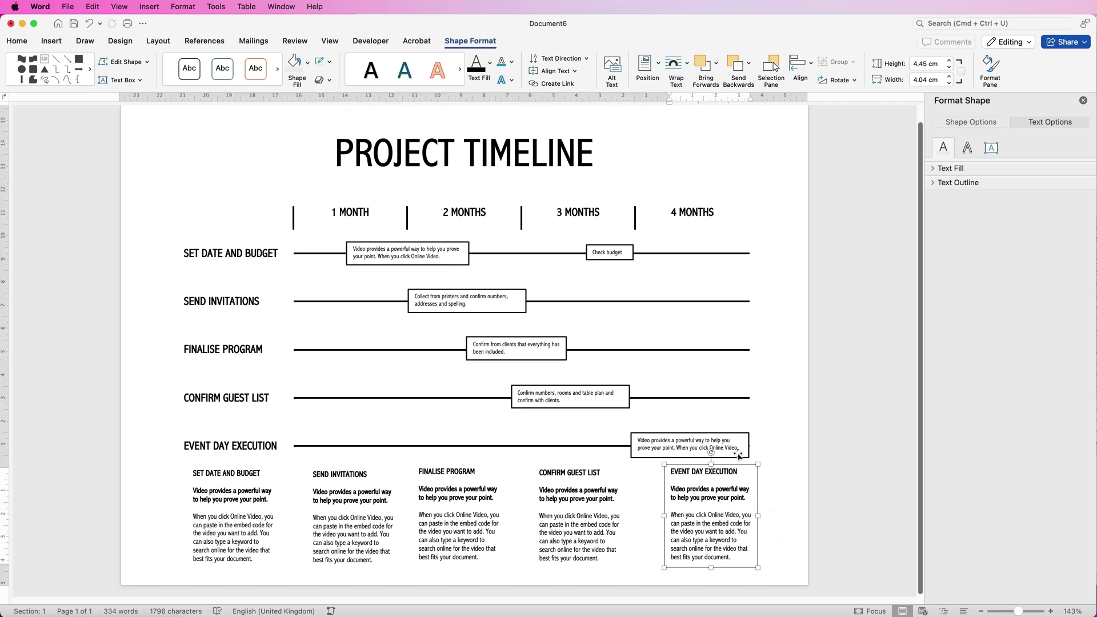
{"action": "mouse_move", "coordinate": [233, 507]}
{"action": "left_mouse_down"}
{"action": "mouse_move", "coordinate": [188, 508]}
{"action": "mouse_move", "coordinate": [218, 507]}
{"action": "mouse_move", "coordinate": [216, 479]}
{"action": "mouse_move", "coordinate": [218, 509]}
{"action": "left_mouse_up"}
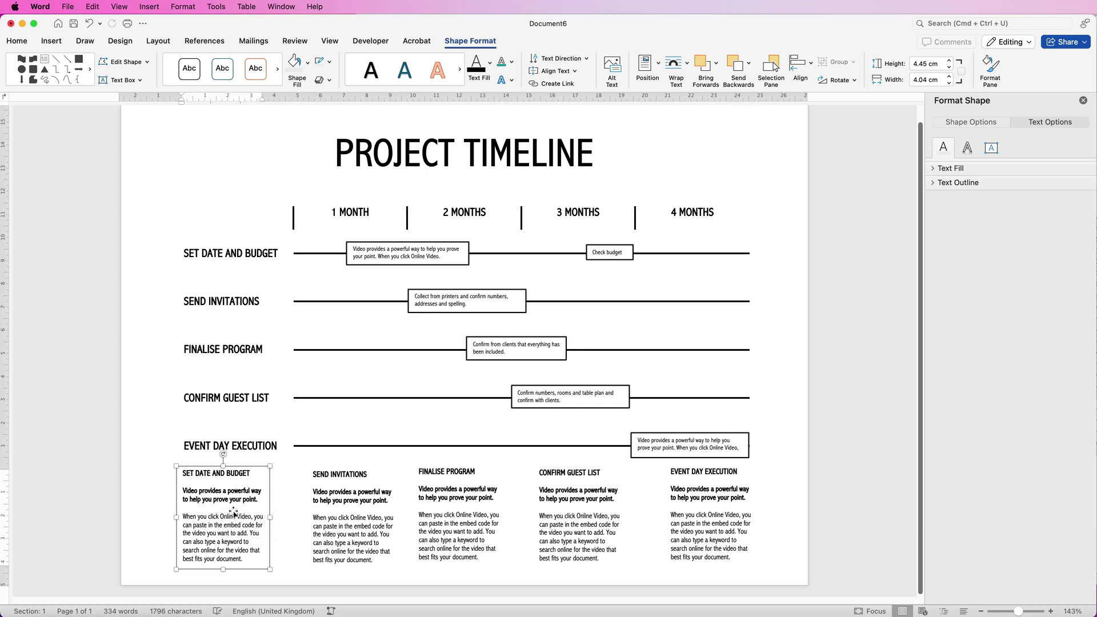
Step: Select all five description boxes, Distribute Horizontally, then Align Top
{"action": "left_click", "coordinate": [343, 523], "text": "shift"}
{"action": "left_click", "coordinate": [436, 529], "text": "shift"}
{"action": "left_click", "coordinate": [604, 529], "text": "shift"}
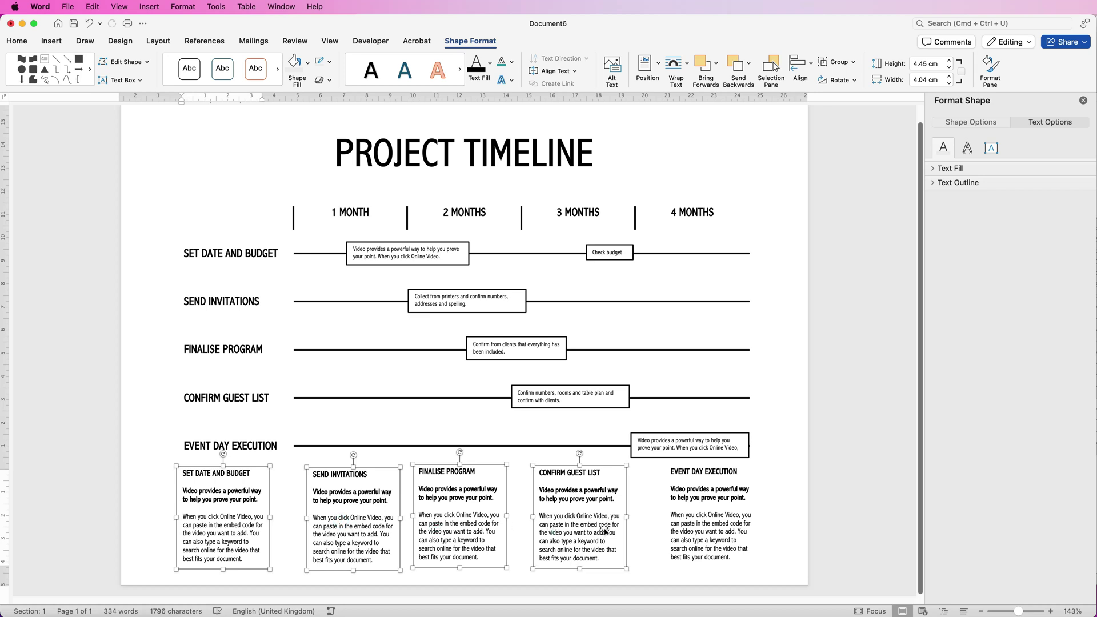
{"action": "left_click", "coordinate": [686, 535], "text": "shift"}
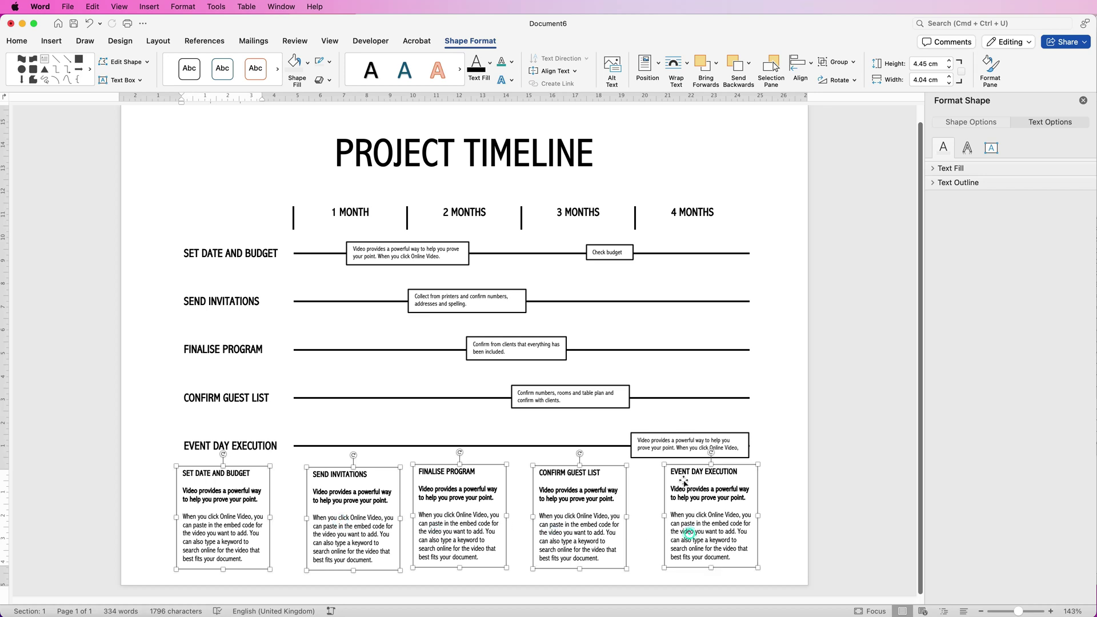
{"action": "left_click", "coordinate": [809, 67]}
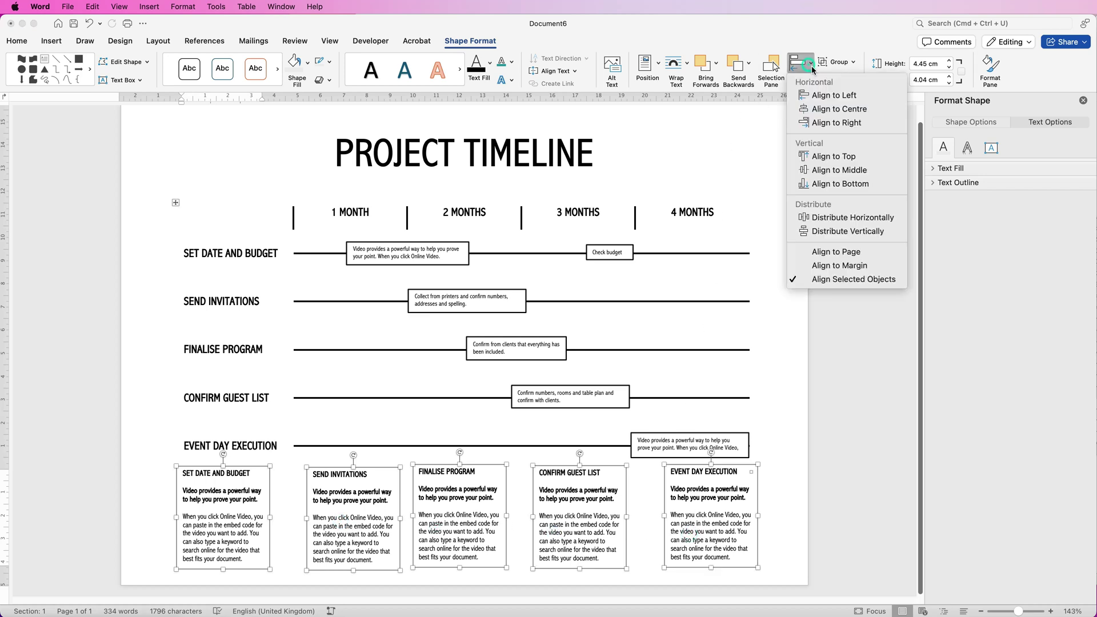
{"action": "left_click", "coordinate": [827, 220]}
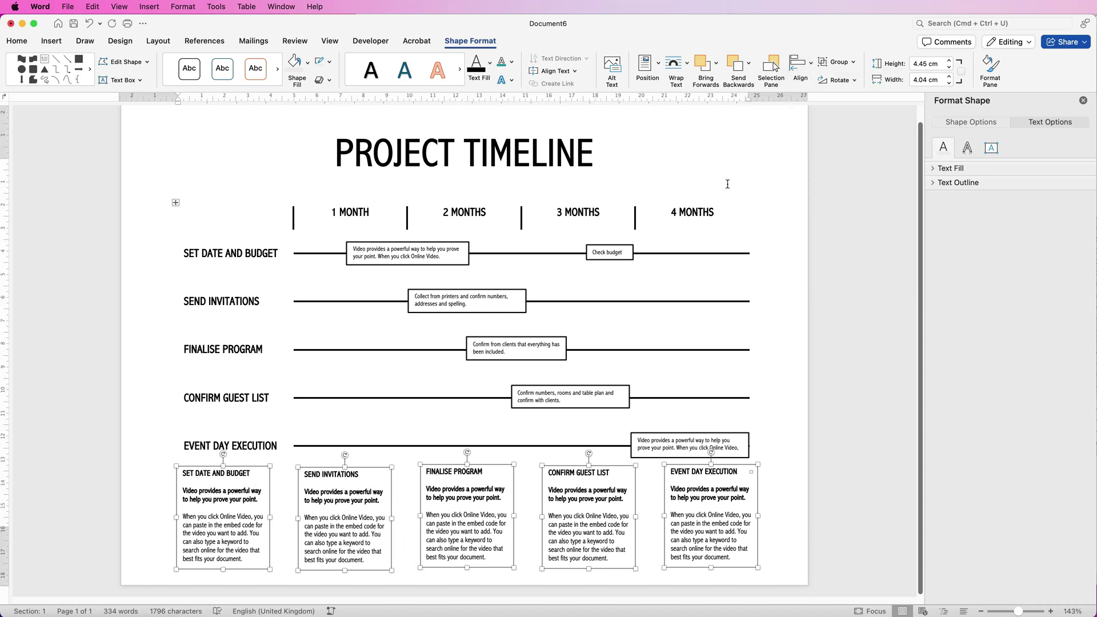
{"action": "left_click", "coordinate": [810, 68]}
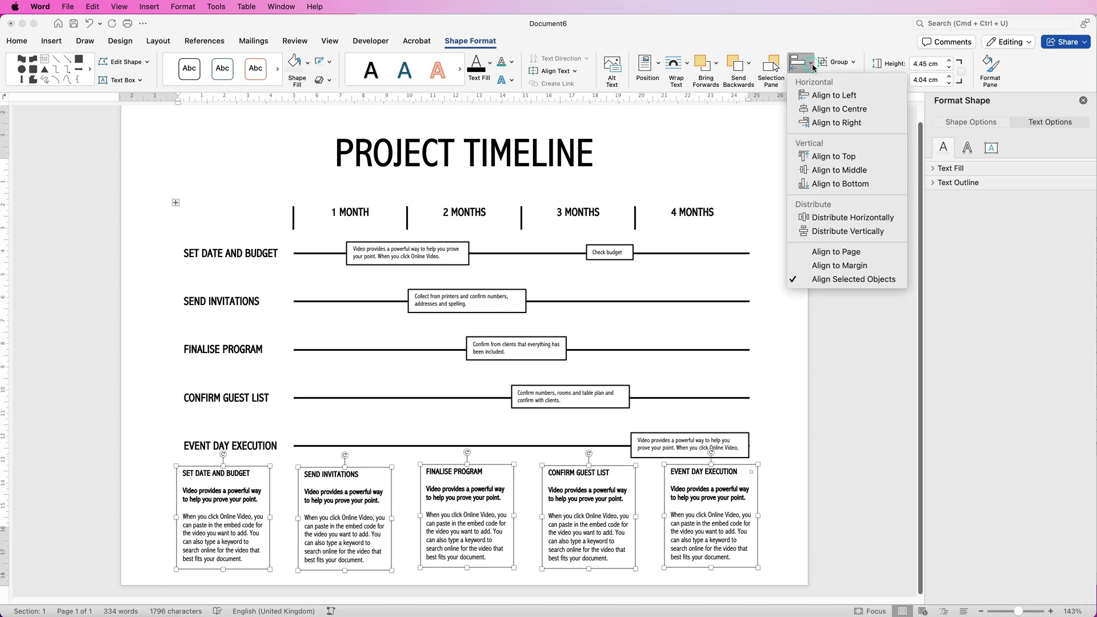
{"action": "left_click", "coordinate": [827, 159]}
Step: Widen the EVENT DAY EXECUTION description box slightly toward the left
{"action": "left_click", "coordinate": [782, 288]}
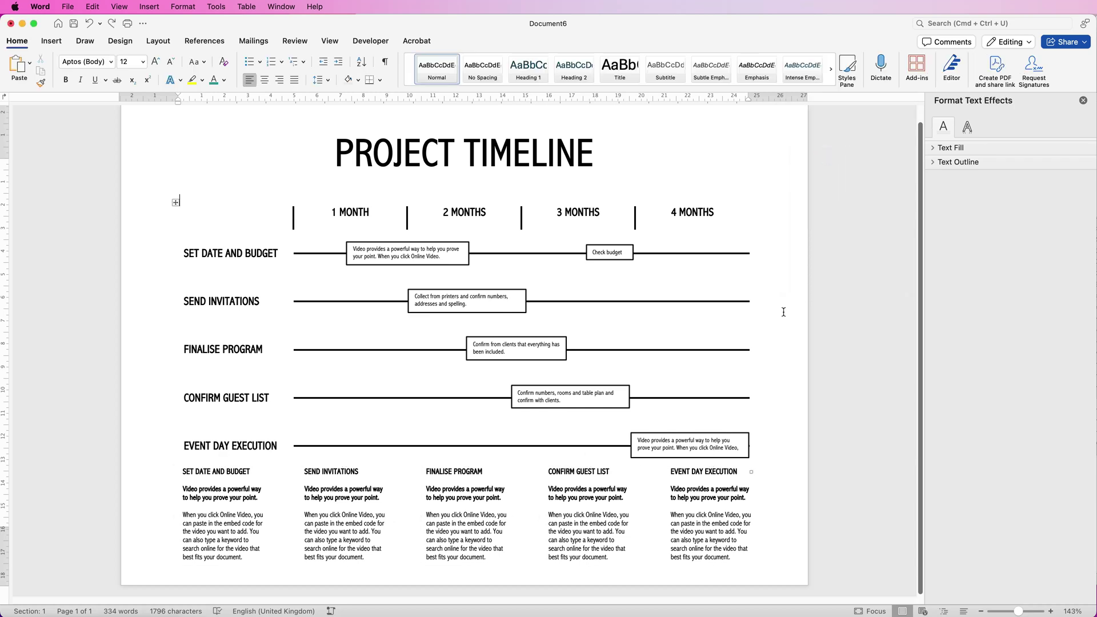
{"action": "left_click", "coordinate": [783, 310]}
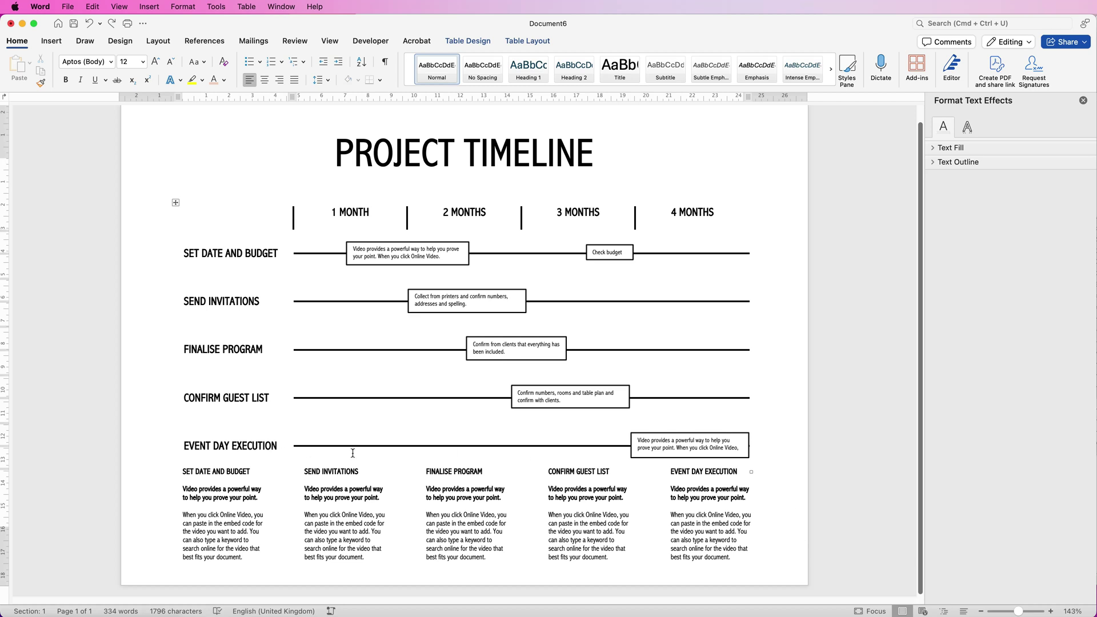
{"action": "left_click", "coordinate": [697, 520]}
{"action": "mouse_move", "coordinate": [666, 516]}
{"action": "left_mouse_down"}
{"action": "mouse_move", "coordinate": [636, 518]}
{"action": "mouse_move", "coordinate": [675, 517]}
{"action": "mouse_move", "coordinate": [664, 516]}
{"action": "left_mouse_up"}
Step: Remove the gap between the PROJECT TIMELINE title and the timeline table
{"action": "left_click", "coordinate": [460, 181]}
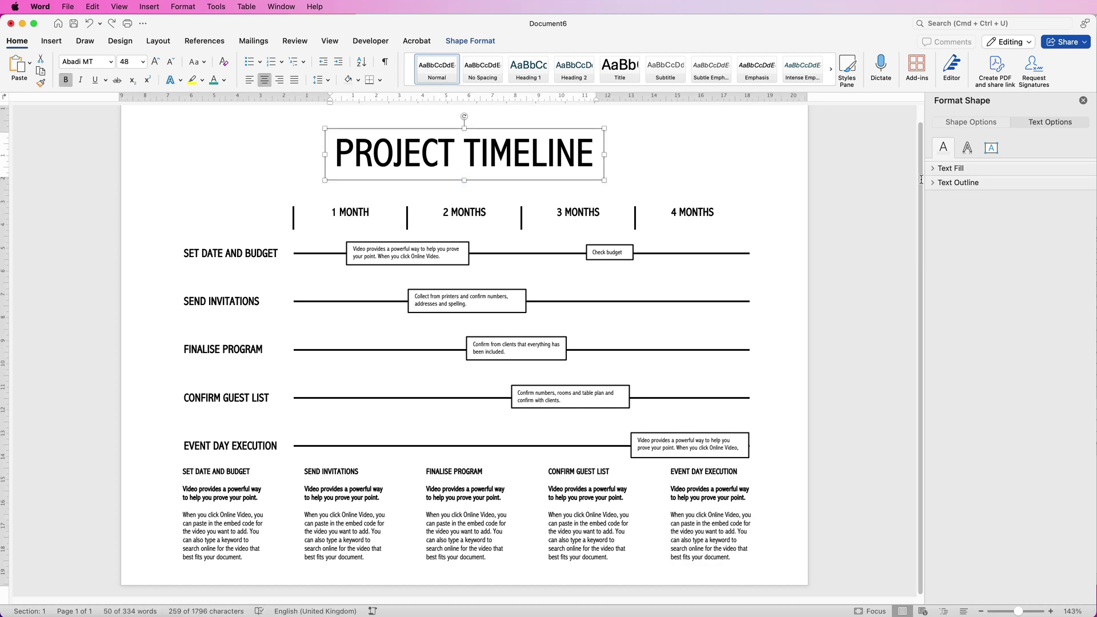
{"action": "left_click_drag", "start_coordinate": [920, 179], "coordinate": [921, 140]}
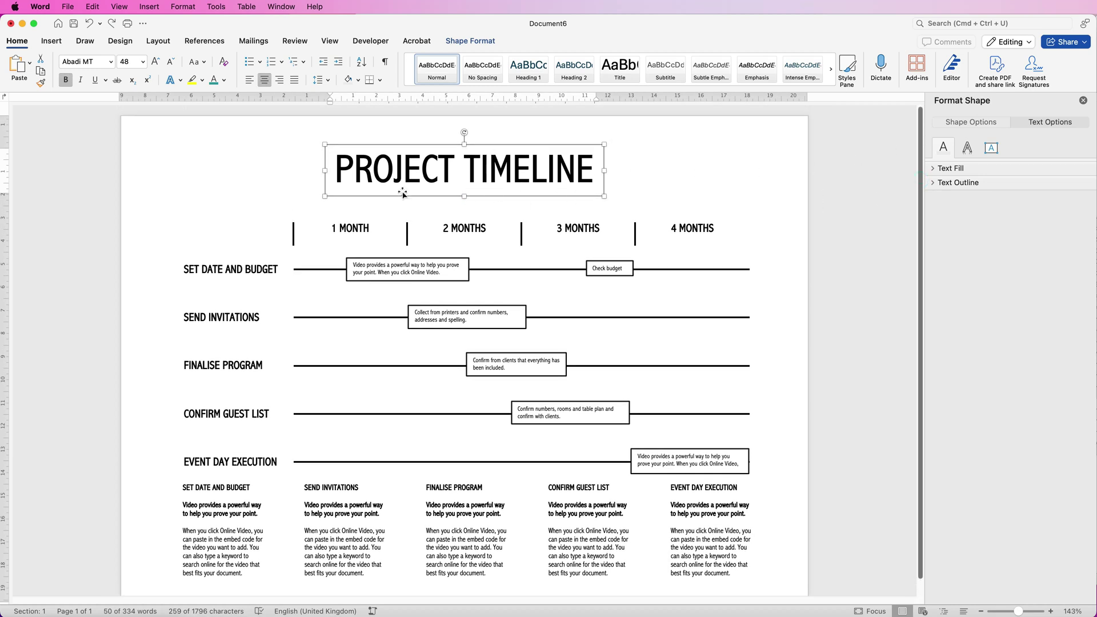
{"action": "left_click", "coordinate": [254, 200]}
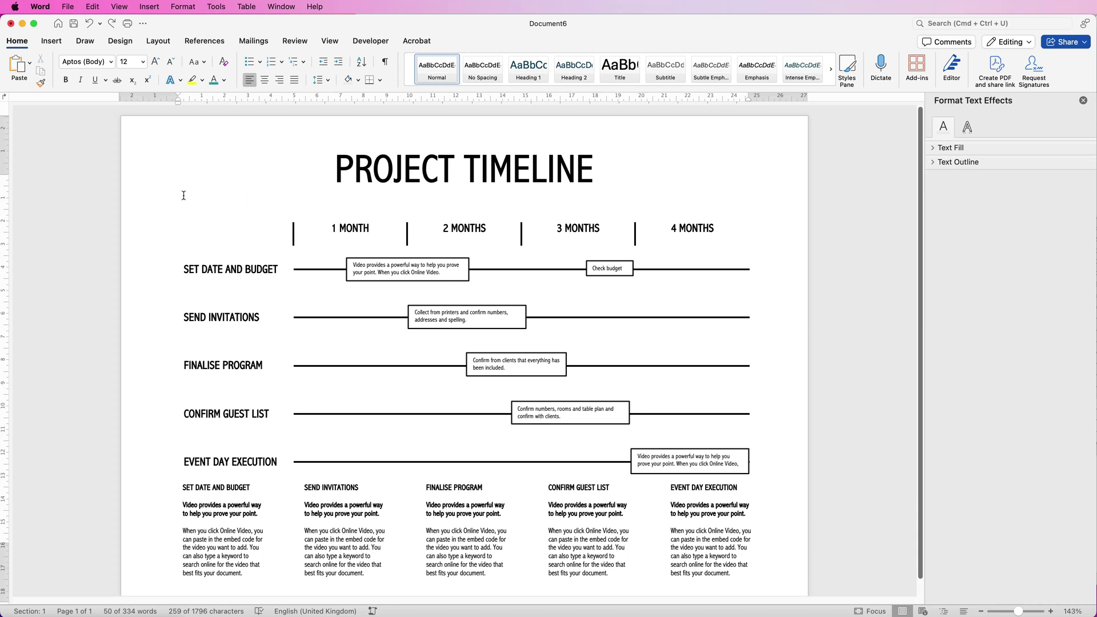
Step: Nudge all five description boxes slightly lower together
{"action": "scroll", "coordinate": [188, 195], "scroll_direction": "down", "scroll_amount": 1}
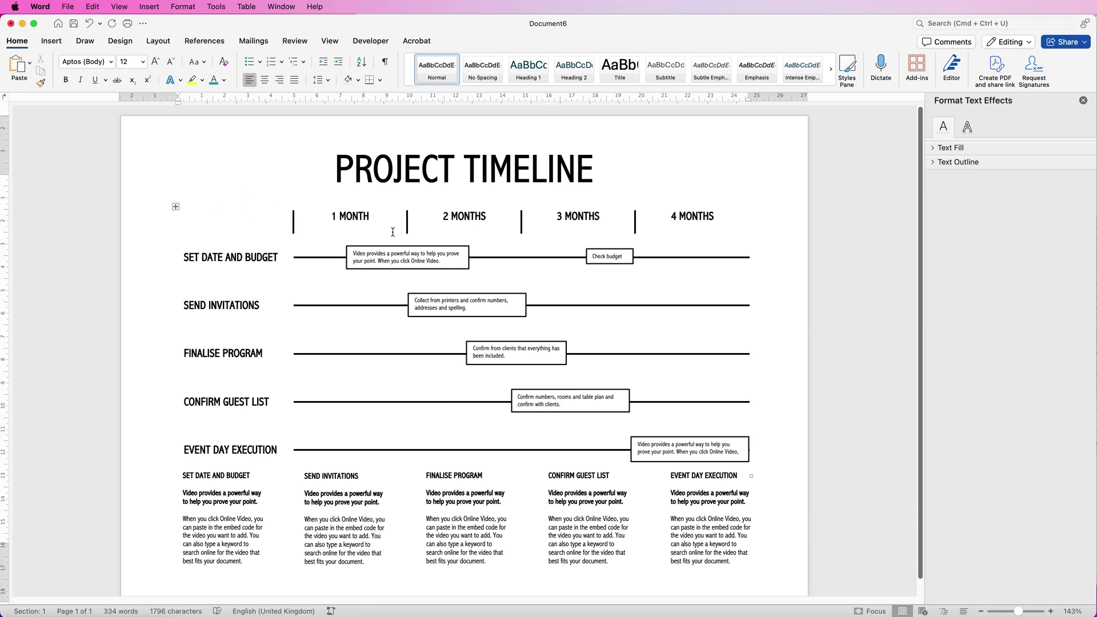
{"action": "scroll", "coordinate": [921, 446], "scroll_direction": "down", "scroll_amount": 1}
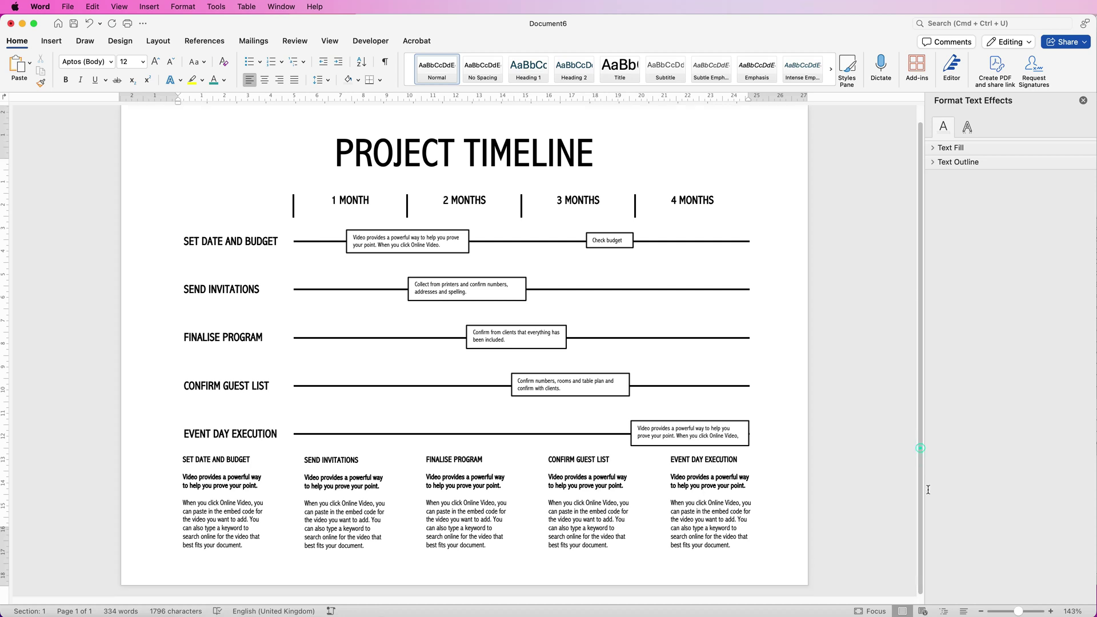
{"action": "left_click", "coordinate": [692, 521]}
{"action": "left_click", "coordinate": [589, 517], "text": "shift"}
{"action": "left_click", "coordinate": [461, 511], "text": "shift"}
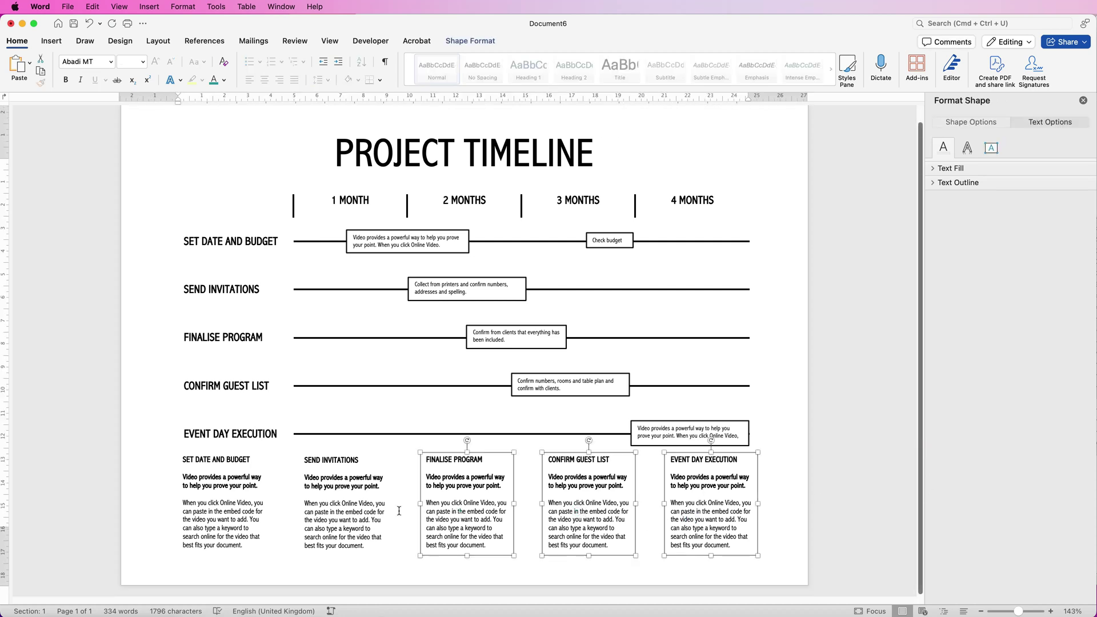
{"action": "left_click", "coordinate": [319, 514], "text": "shift"}
{"action": "left_click", "coordinate": [256, 517], "text": "shift"}
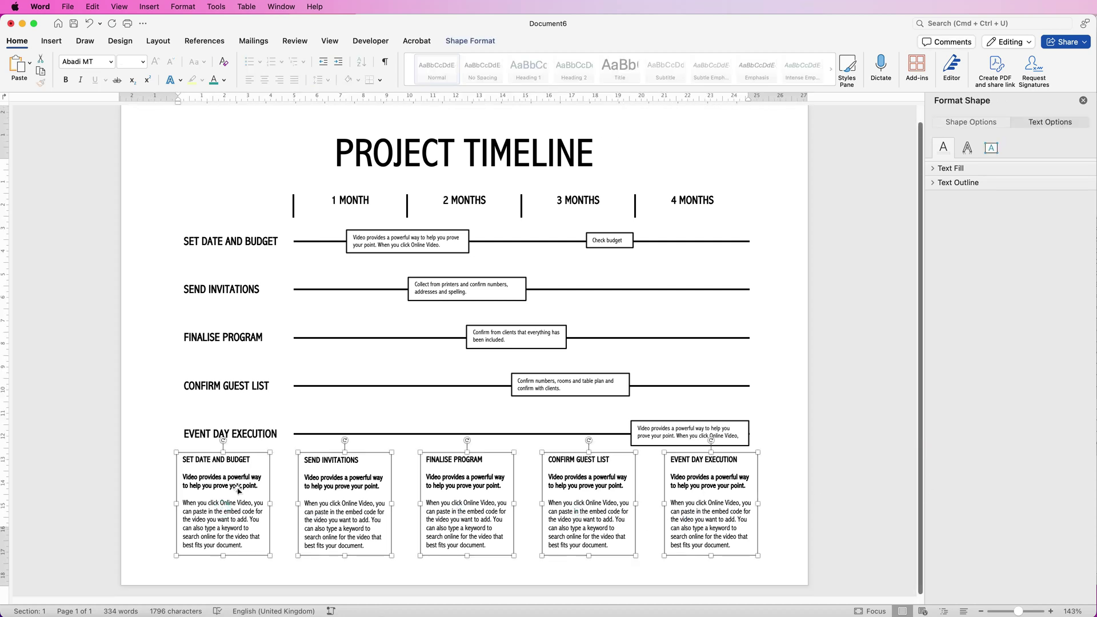
{"action": "key", "text": "Down"}
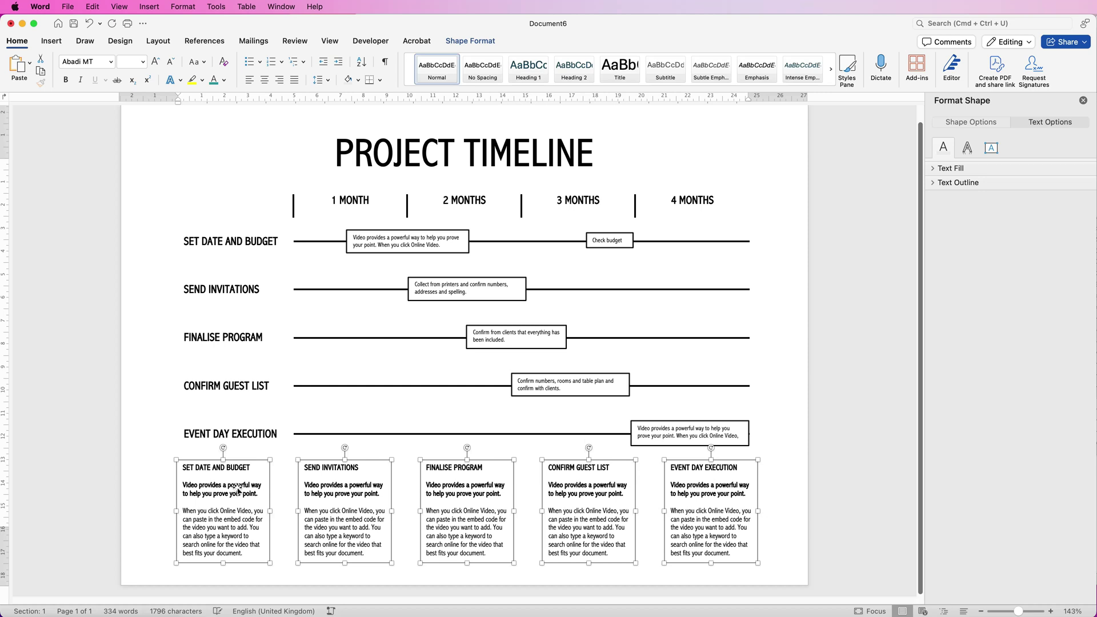
{"action": "left_click", "coordinate": [857, 293]}
{"action": "scroll", "coordinate": [866, 310], "scroll_direction": "down", "scroll_amount": 3}
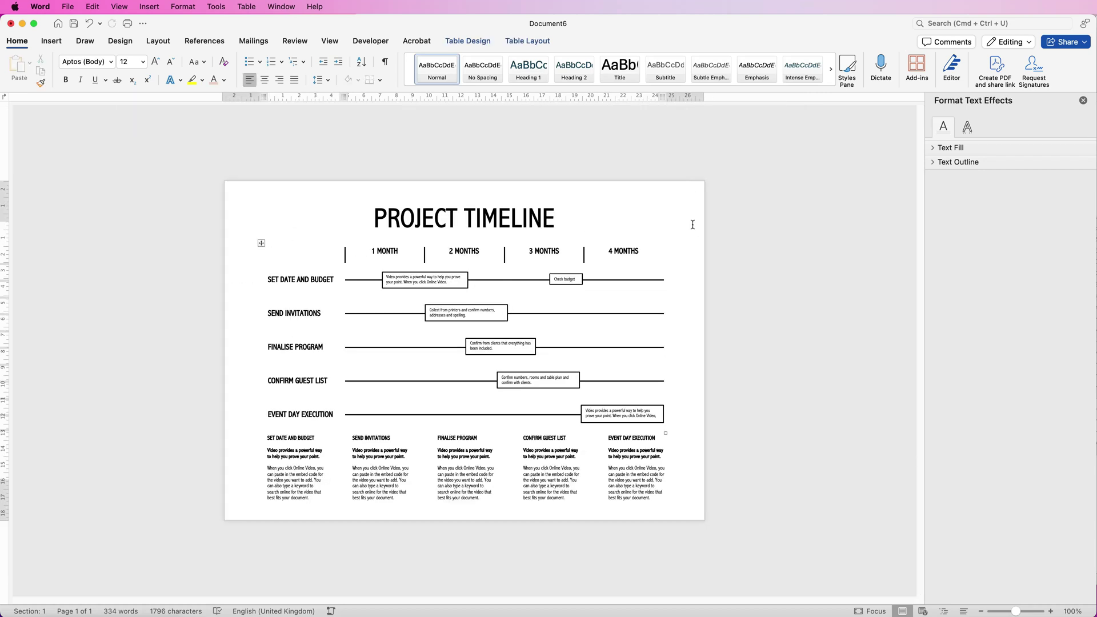